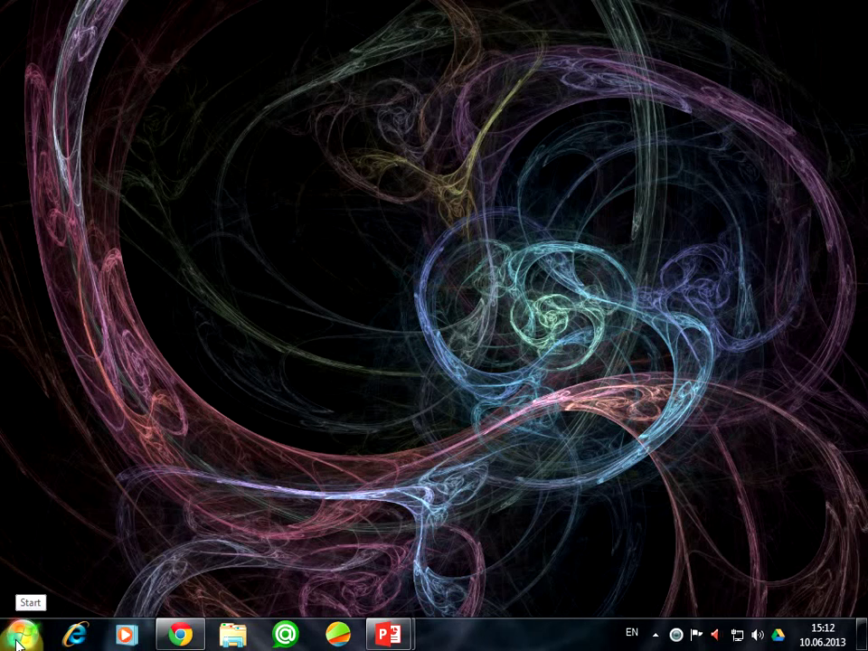
Step: Launch Word 2013 from the Microsoft Office 2013 program folder
{"action": "left_click", "coordinate": [16, 643]}
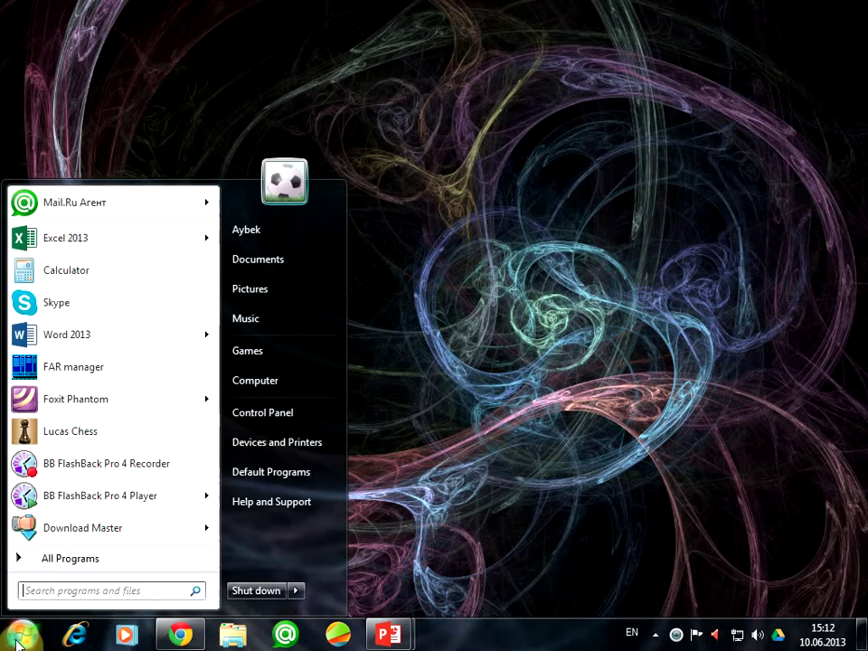
{"action": "left_click", "coordinate": [84, 571]}
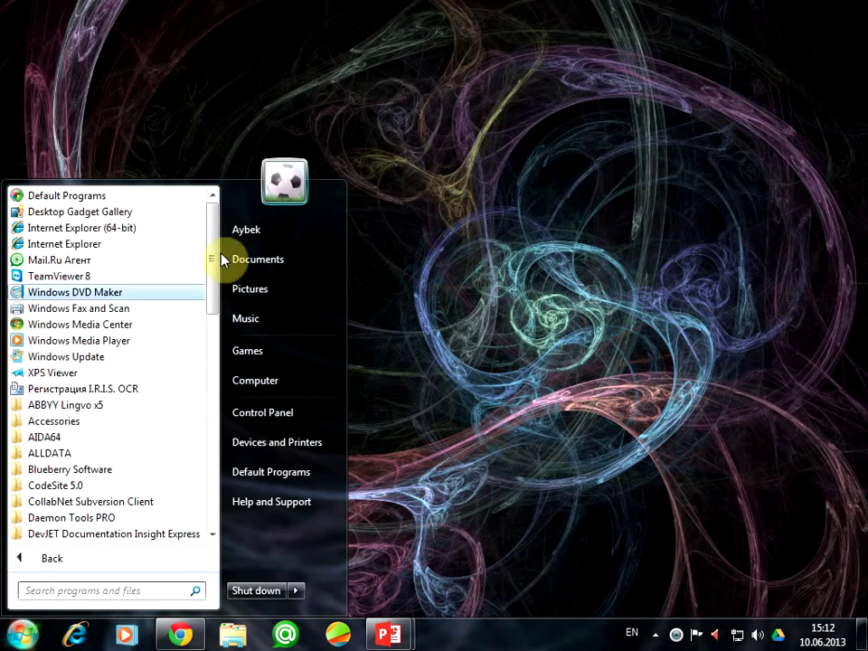
{"action": "left_click_drag", "start_coordinate": [214, 246], "coordinate": [218, 421]}
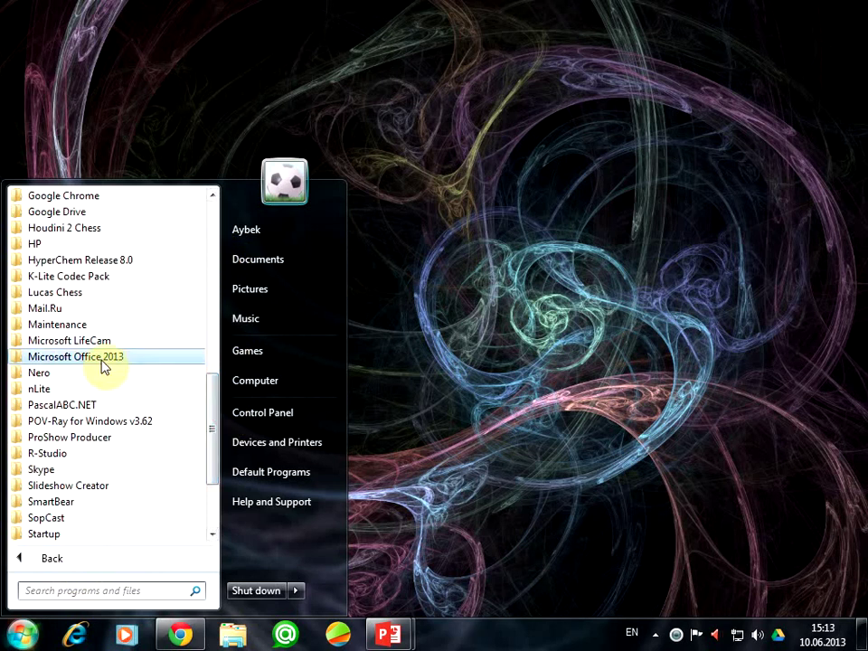
{"action": "left_click", "coordinate": [104, 362]}
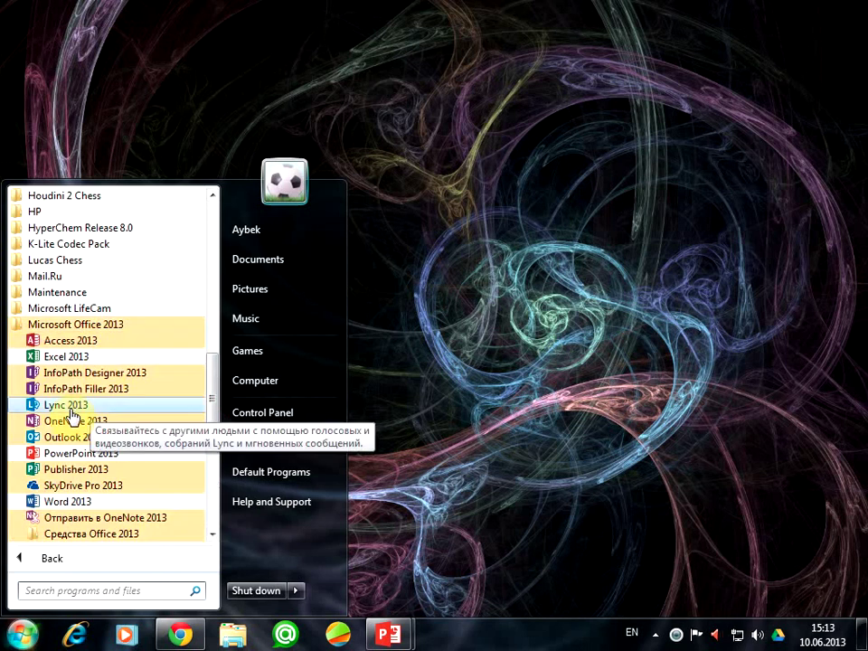
{"action": "left_click", "coordinate": [66, 502]}
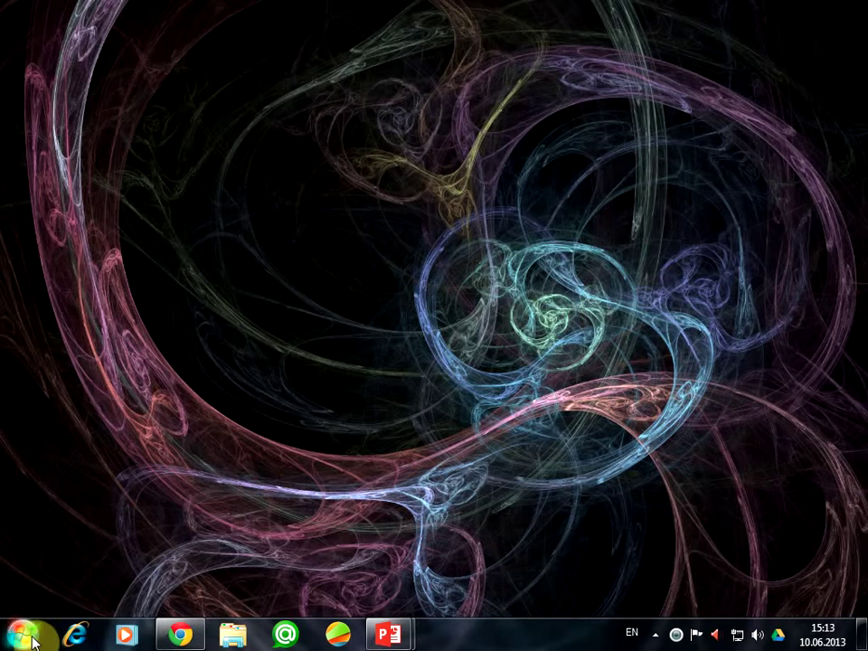
Step: Search the installed programs for winword, launch Word from the result and close it
{"action": "left_click", "coordinate": [27, 635]}
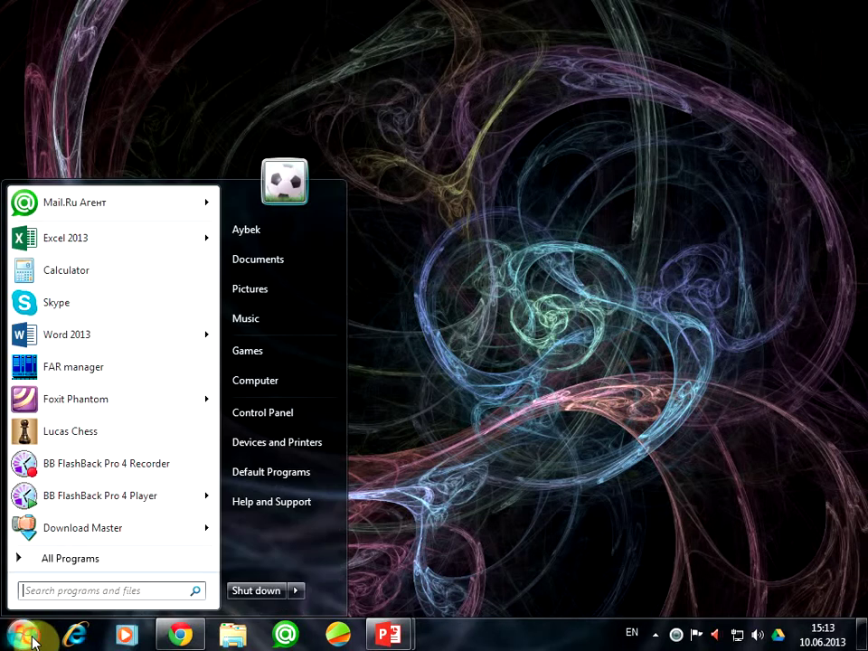
{"action": "left_click", "coordinate": [47, 592]}
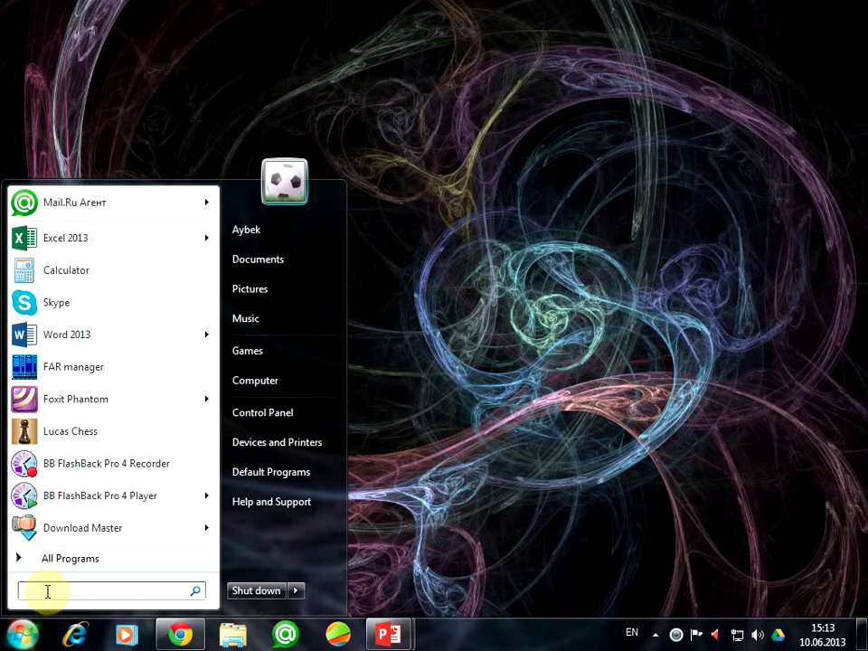
{"action": "type", "text": "wi"}
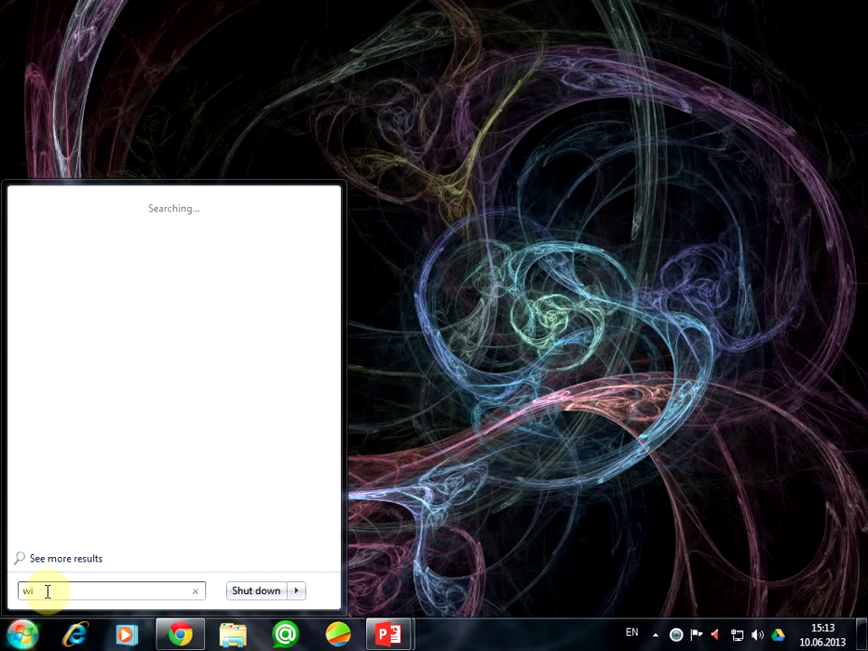
{"action": "type", "text": "nword"}
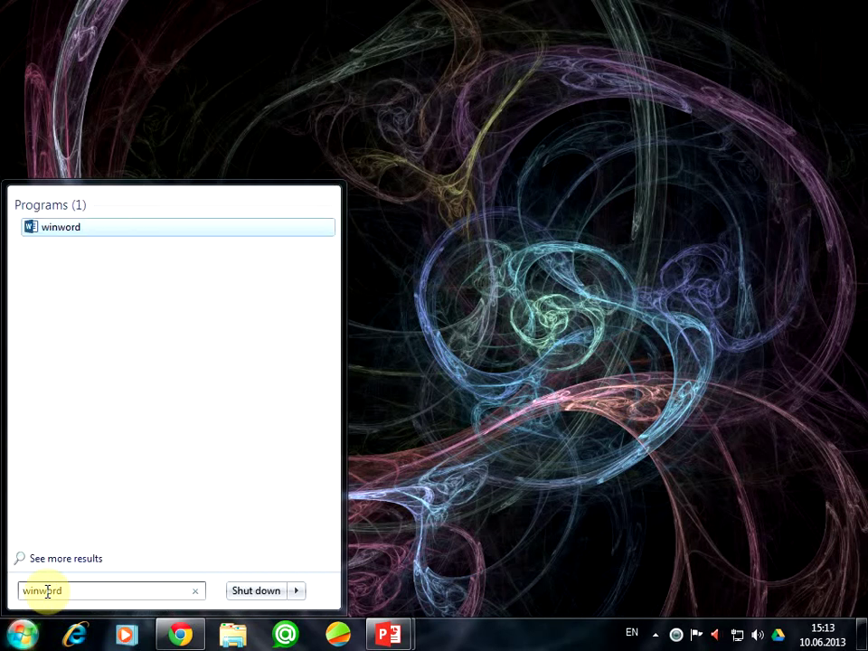
{"action": "key", "text": "Return"}
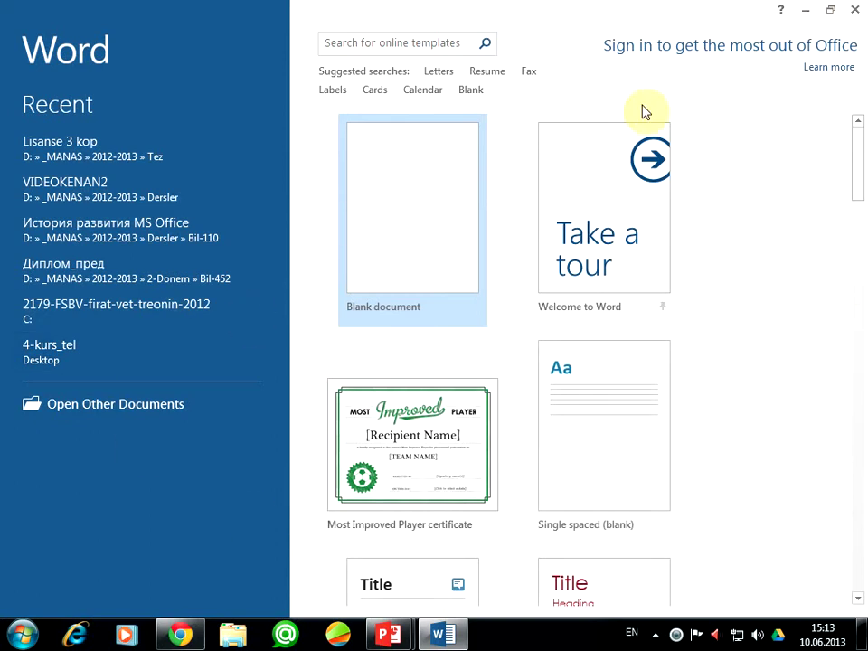
{"action": "key", "text": "Escape"}
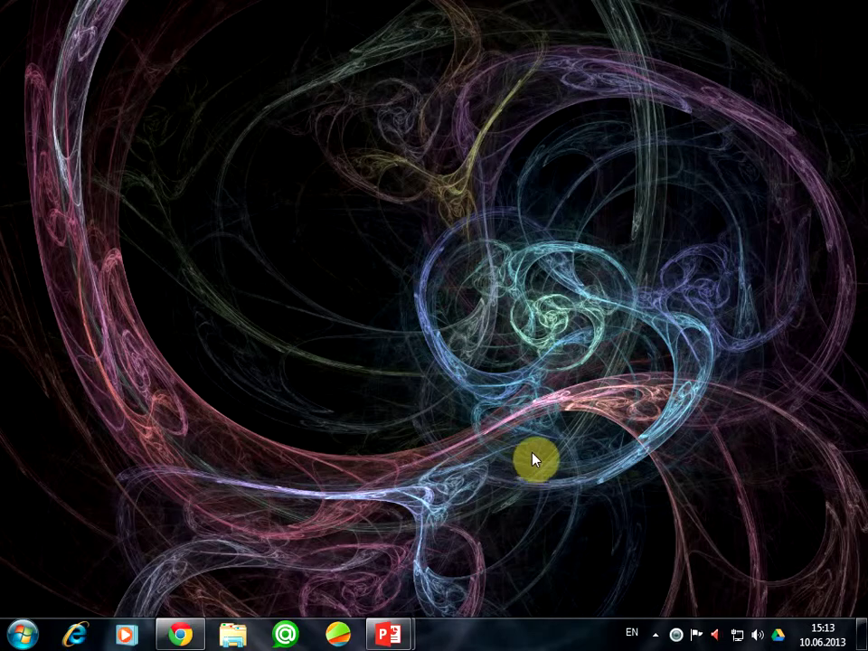
Step: Launch Word through the Windows Run command with the program name winword
{"action": "key", "text": "super+r"}
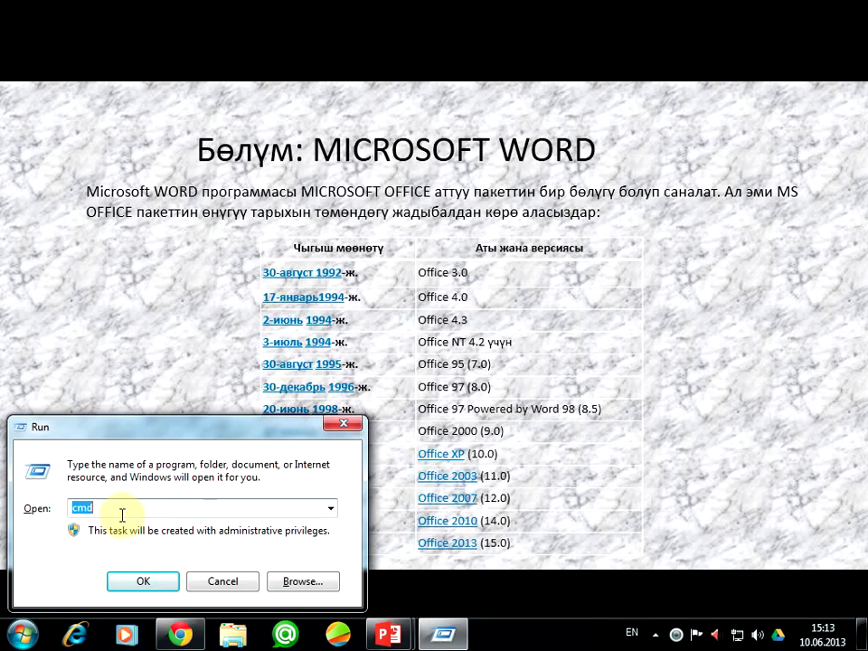
{"action": "type", "text": "winword"}
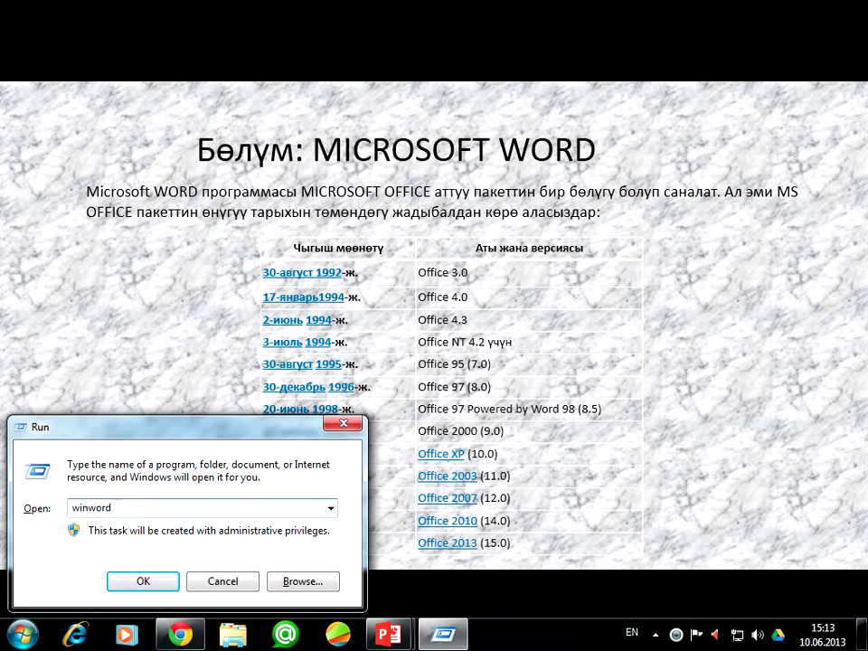
{"action": "key", "text": "Return"}
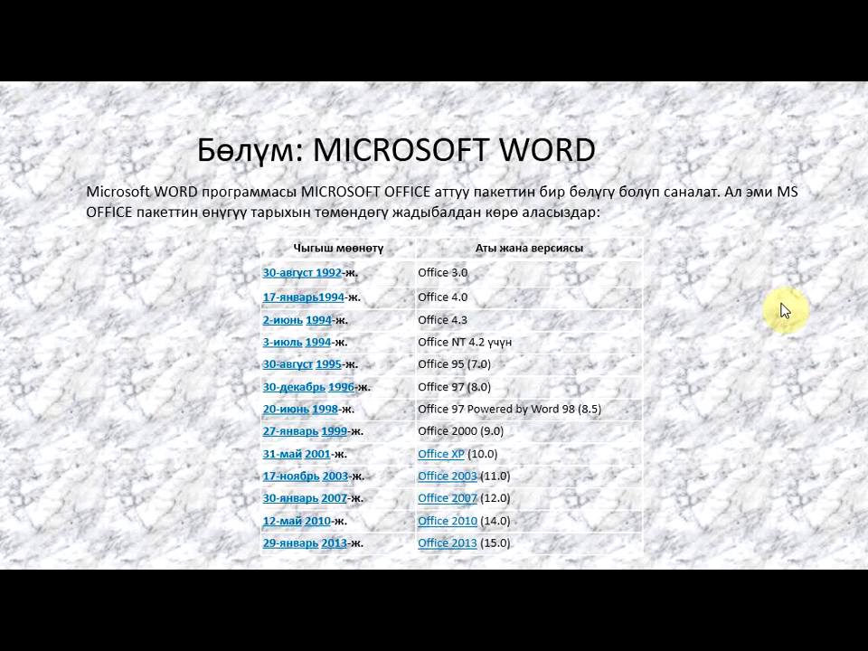
{"action": "left_click", "coordinate": [783, 309]}
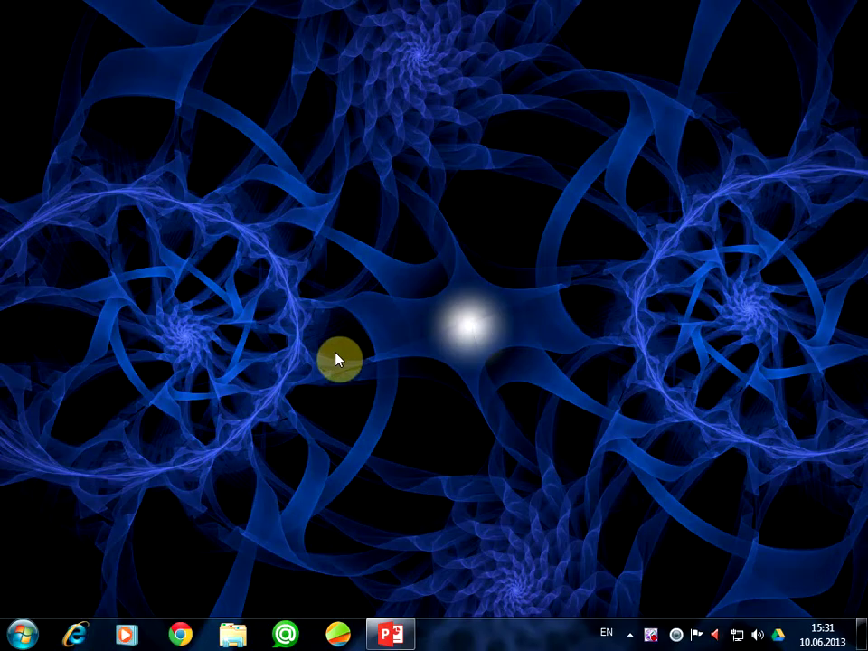
Step: Launch Word 2013 and create a blank document
{"action": "left_click", "coordinate": [23, 635]}
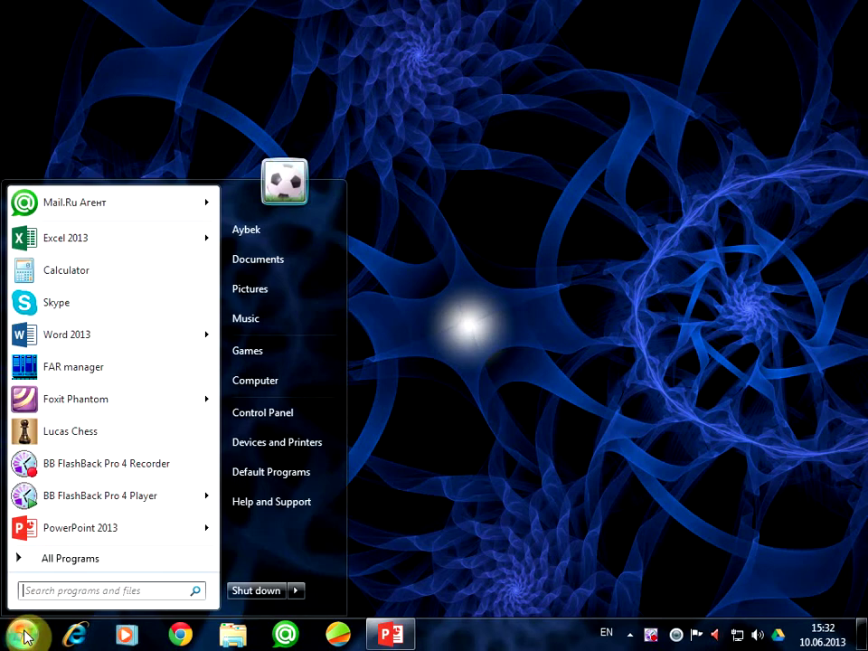
{"action": "left_click", "coordinate": [72, 336]}
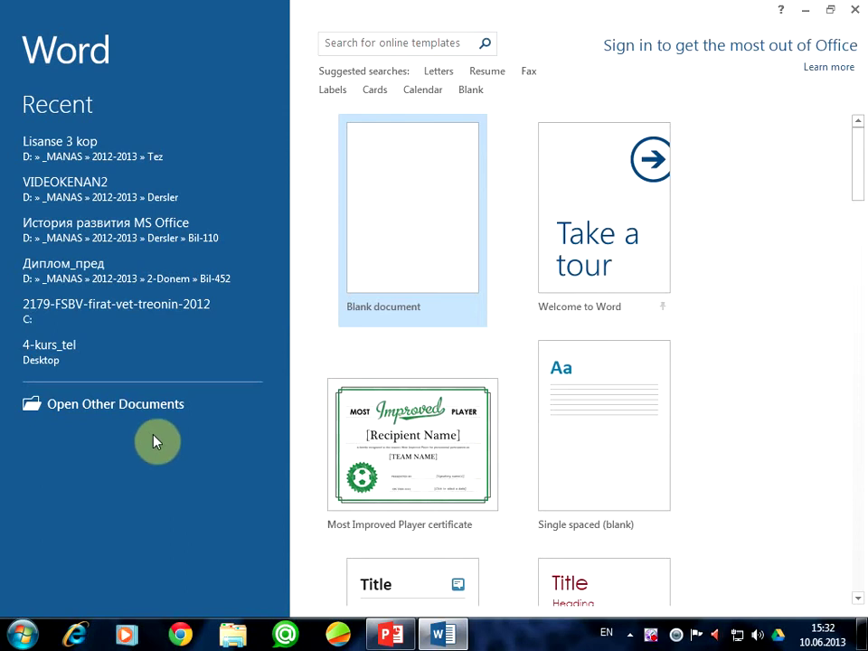
{"action": "left_click", "coordinate": [430, 208]}
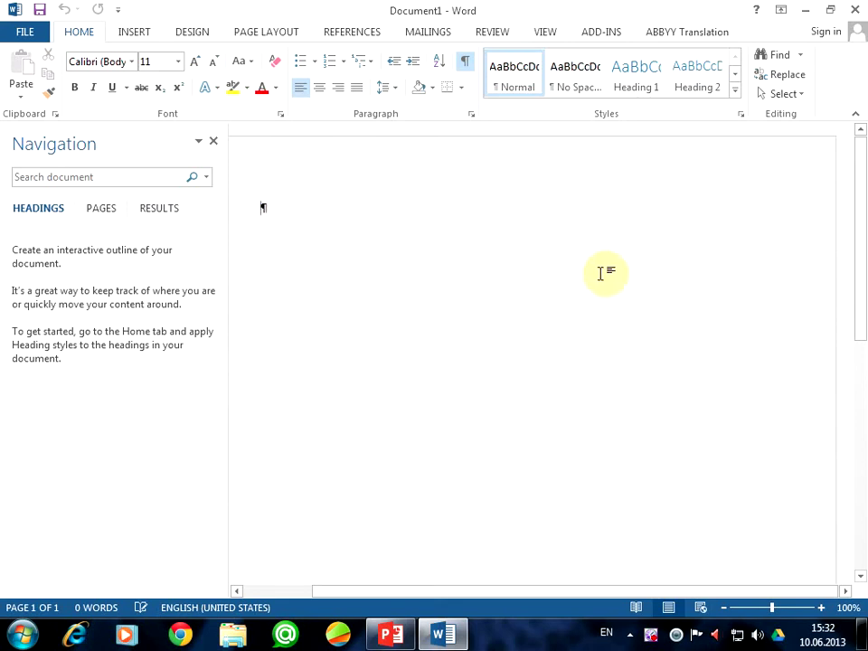
Step: Look over the blank page and the command sets for inserting, design, page layout, references and mailings
{"action": "left_click", "coordinate": [862, 562]}
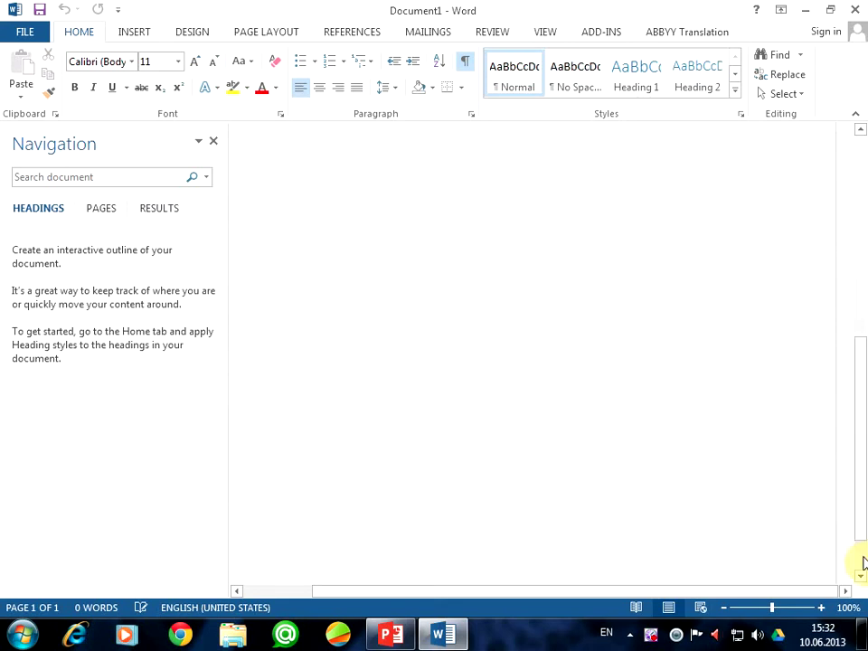
{"action": "left_click", "coordinate": [862, 325]}
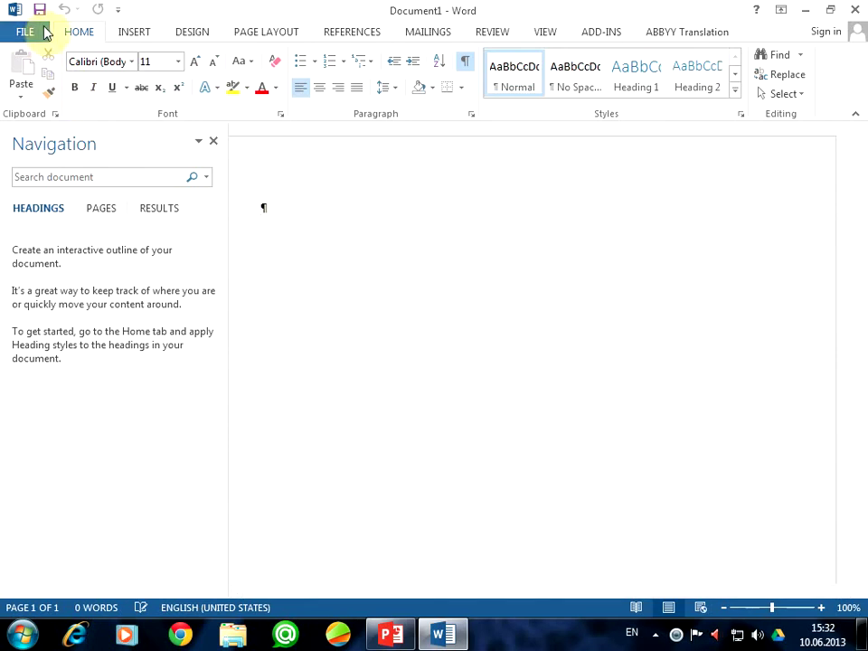
{"action": "left_click", "coordinate": [132, 32]}
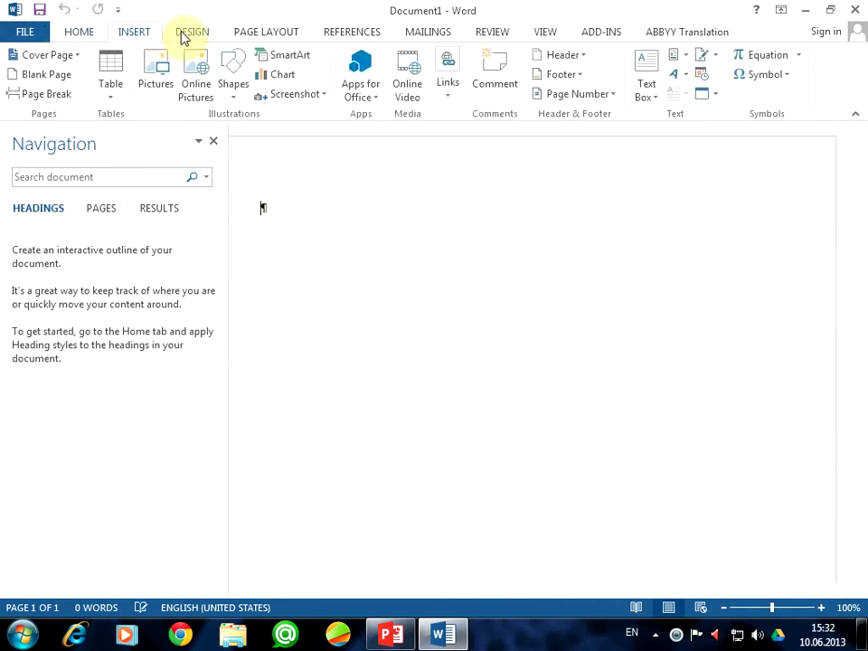
{"action": "left_click", "coordinate": [181, 34]}
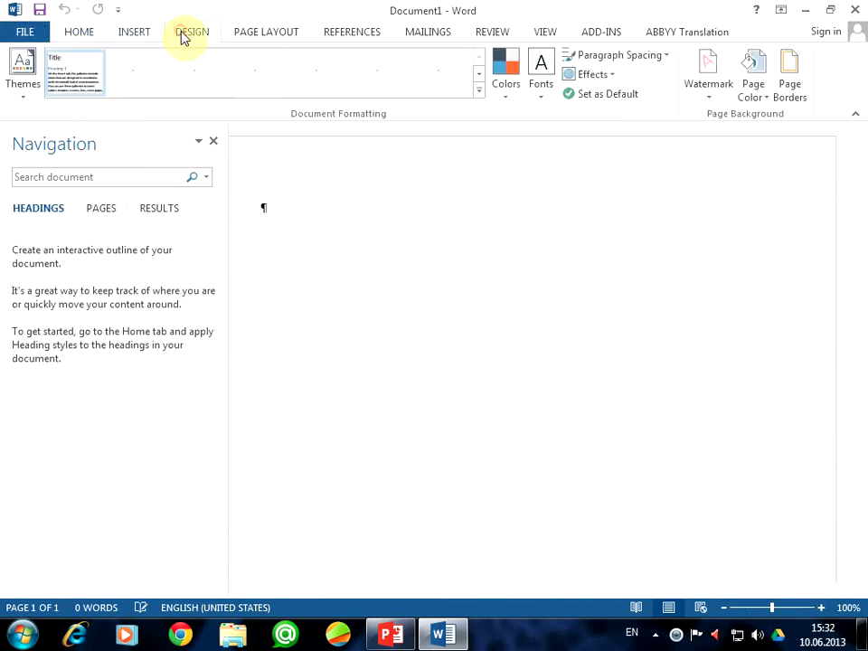
{"action": "left_click", "coordinate": [260, 34]}
{"action": "left_click", "coordinate": [353, 34]}
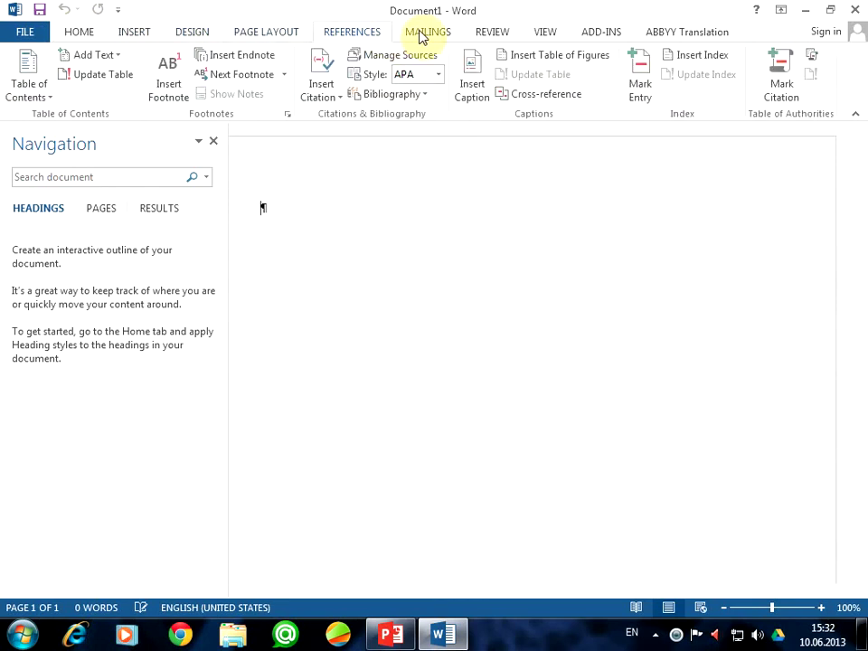
{"action": "left_click", "coordinate": [423, 34]}
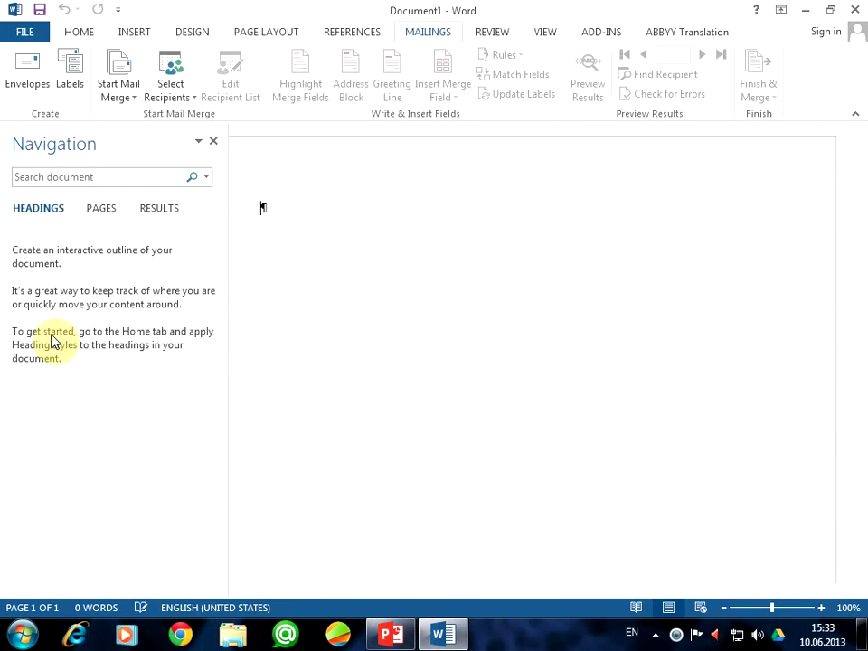
{"action": "left_click", "coordinate": [268, 214]}
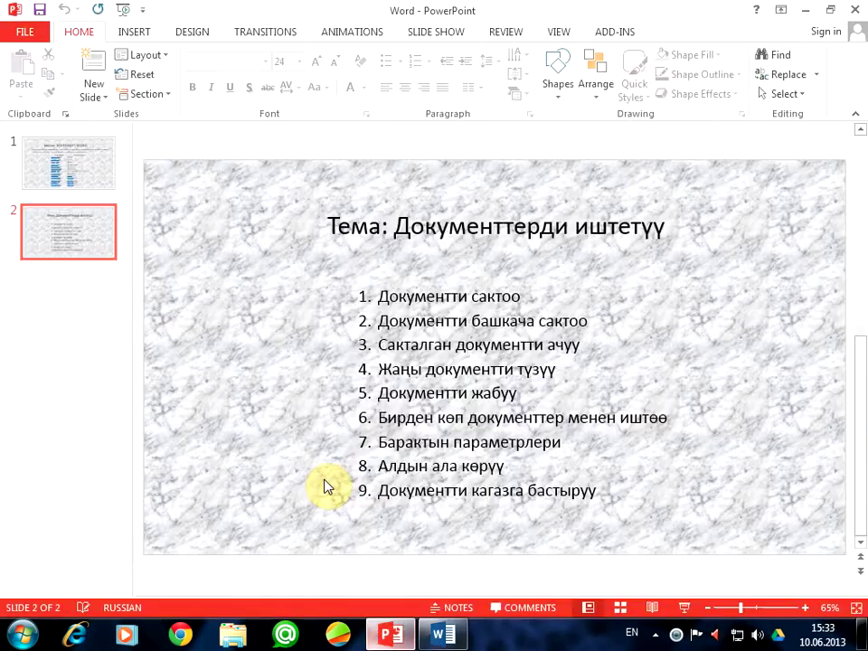
Step: Switch to the PowerPoint presentation and copy the whole numbered list under the title Тема: Документтерди иштетүү on slide 2
{"action": "left_click", "coordinate": [391, 635]}
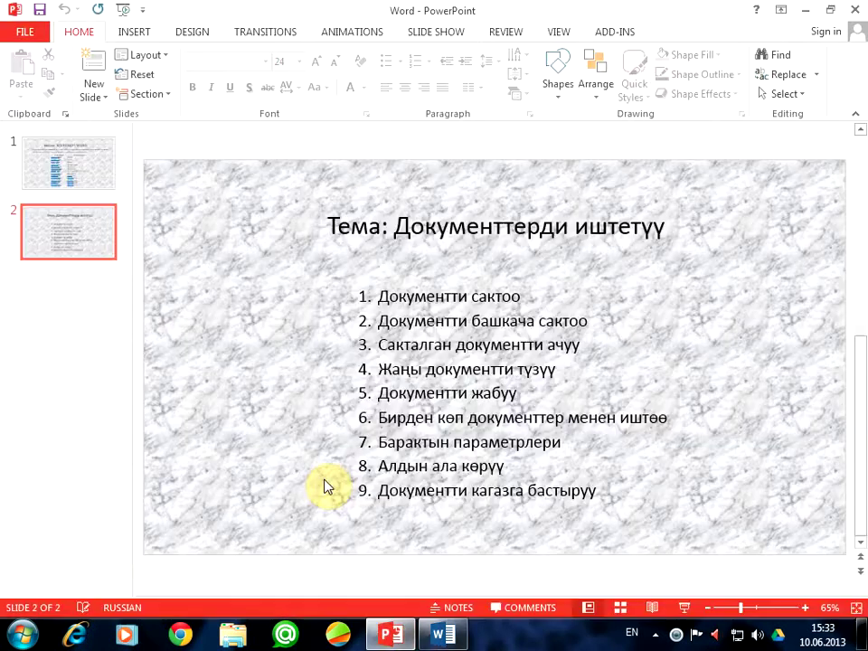
{"action": "left_click", "coordinate": [332, 226]}
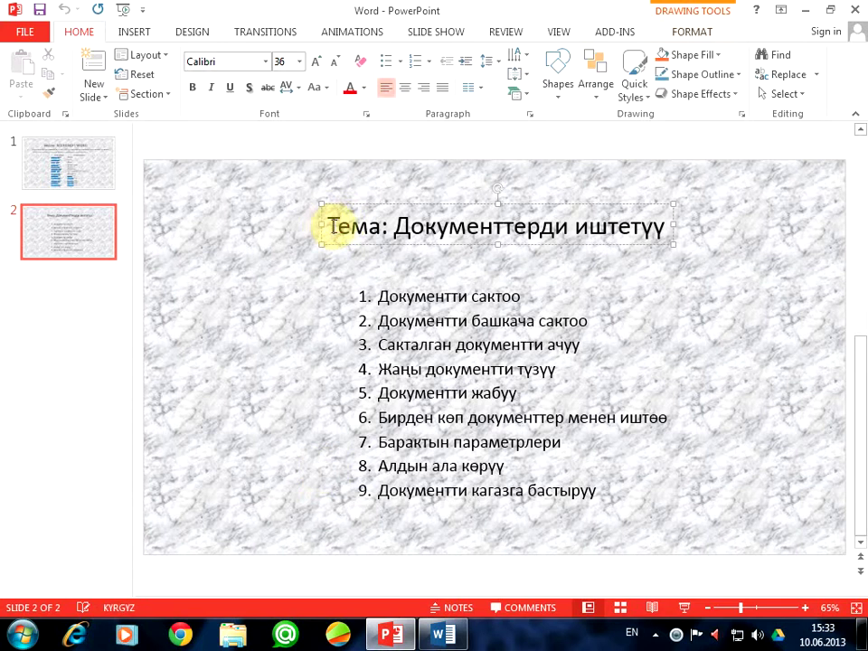
{"action": "left_click_drag", "start_coordinate": [332, 226], "coordinate": [501, 359]}
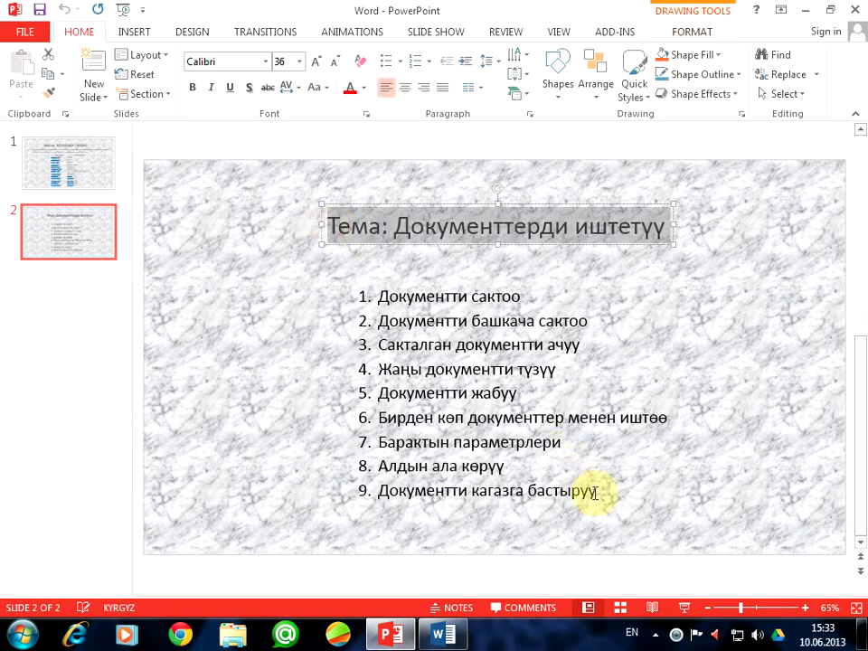
{"action": "left_click_drag", "start_coordinate": [602, 490], "coordinate": [325, 300]}
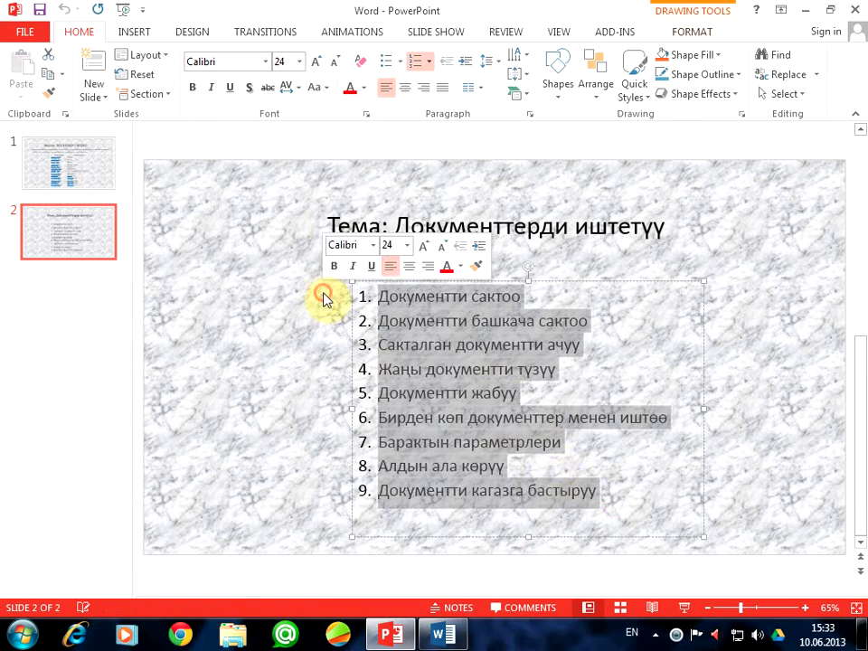
{"action": "right_click", "coordinate": [420, 346]}
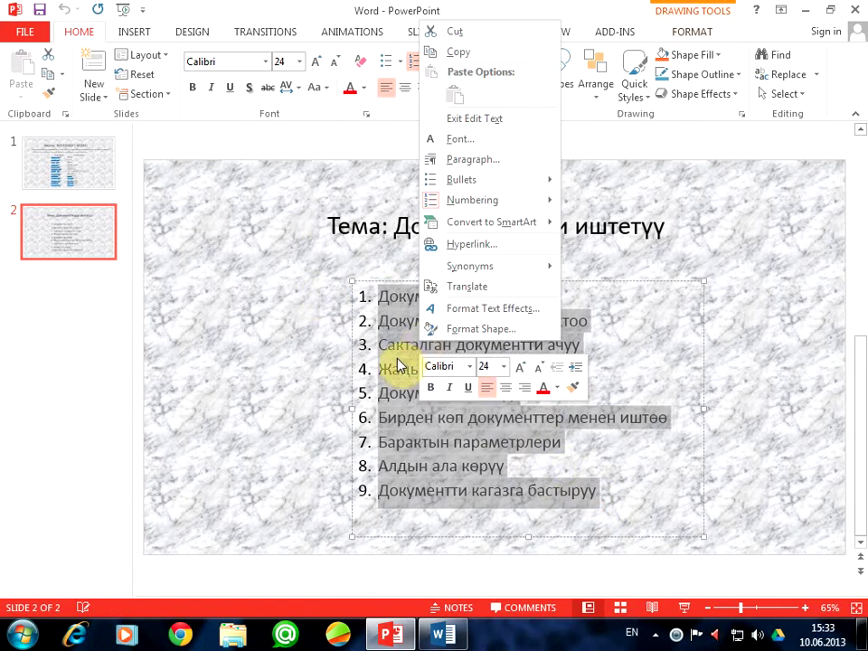
{"action": "left_click", "coordinate": [462, 62]}
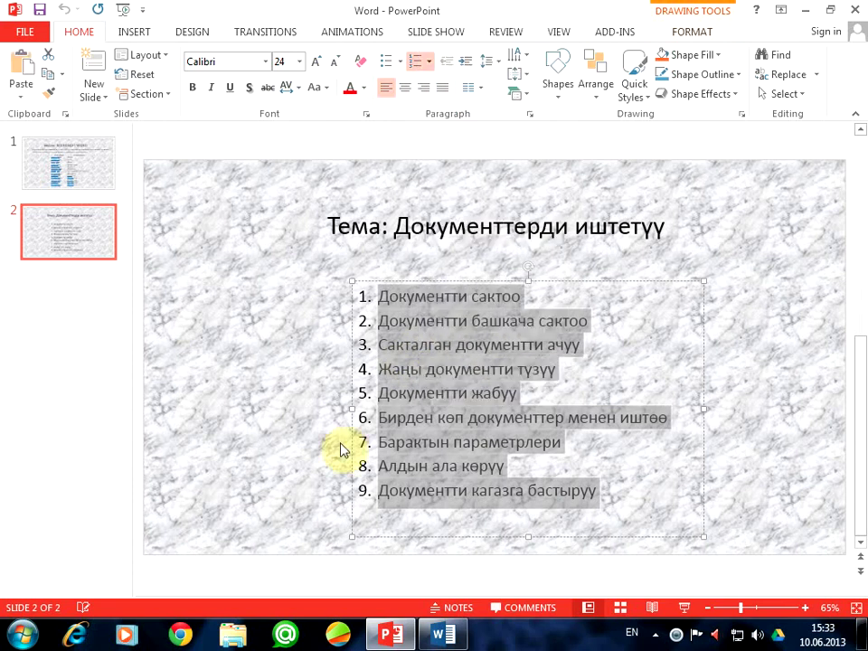
Step: Return to the blank Word document and paste the copied list at its first paragraph using the destination theme
{"action": "left_click", "coordinate": [442, 640]}
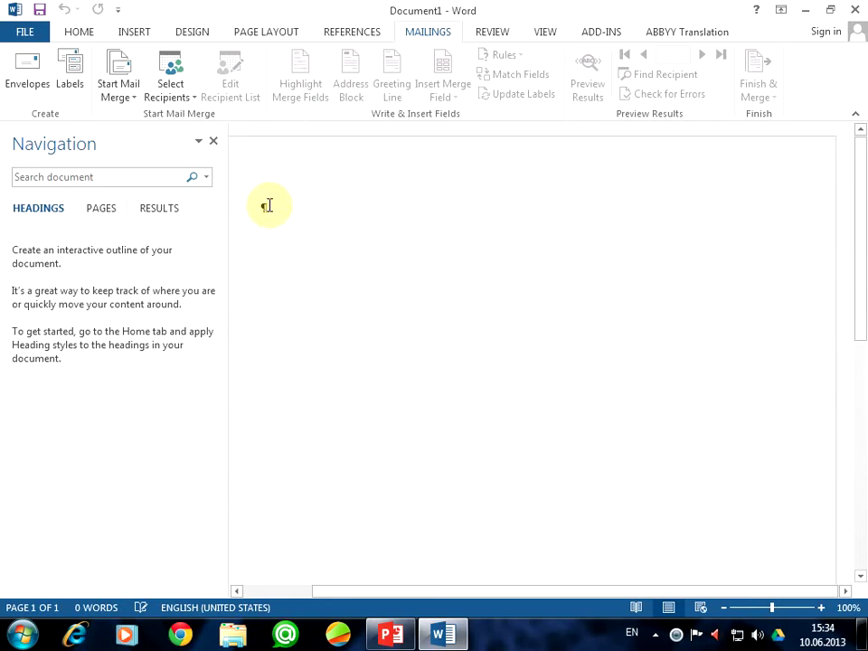
{"action": "right_click", "coordinate": [268, 206]}
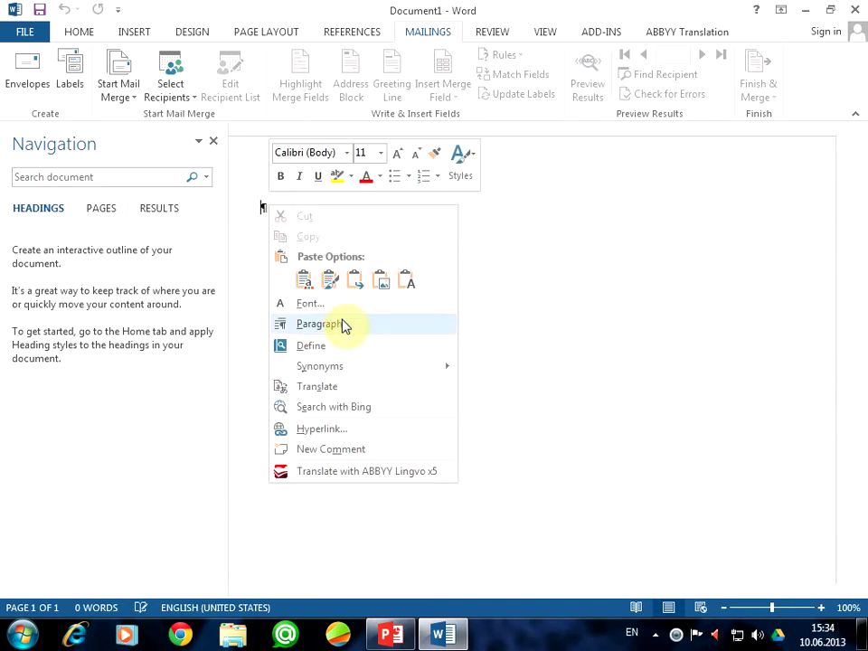
{"action": "left_click", "coordinate": [304, 280]}
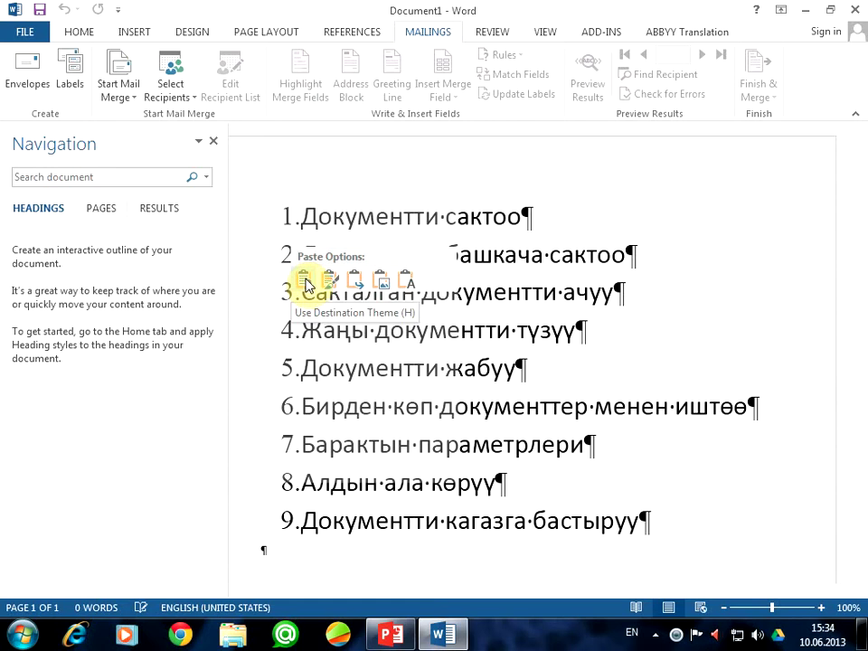
{"action": "left_click", "coordinate": [305, 282]}
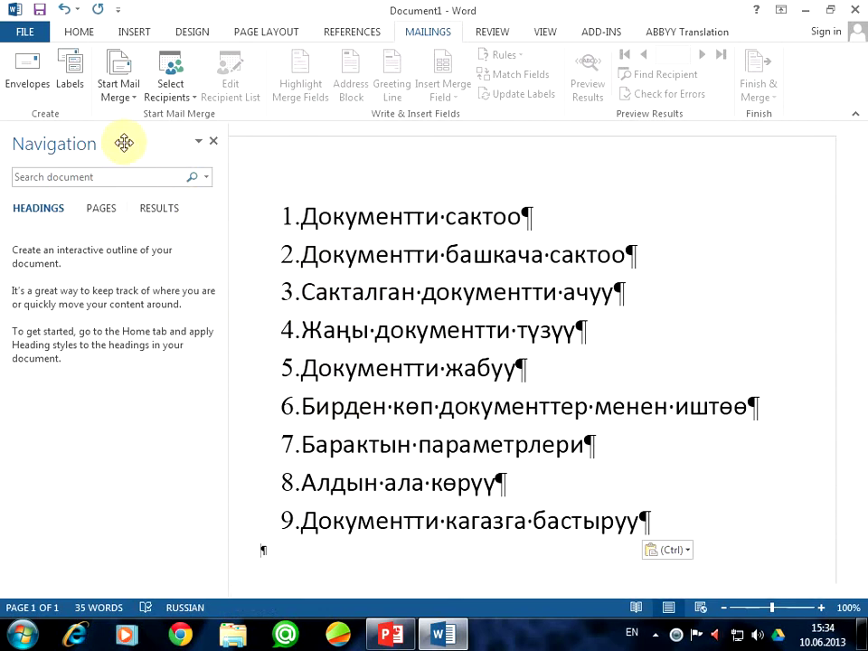
Step: Close the Navigation pane and start saving the new document
{"action": "left_click", "coordinate": [214, 142]}
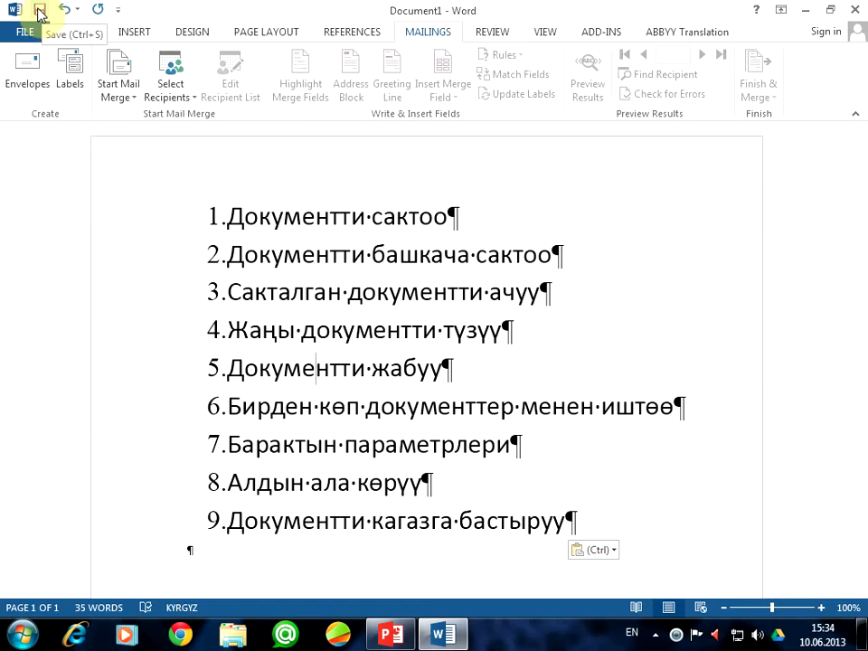
{"action": "left_click", "coordinate": [39, 11]}
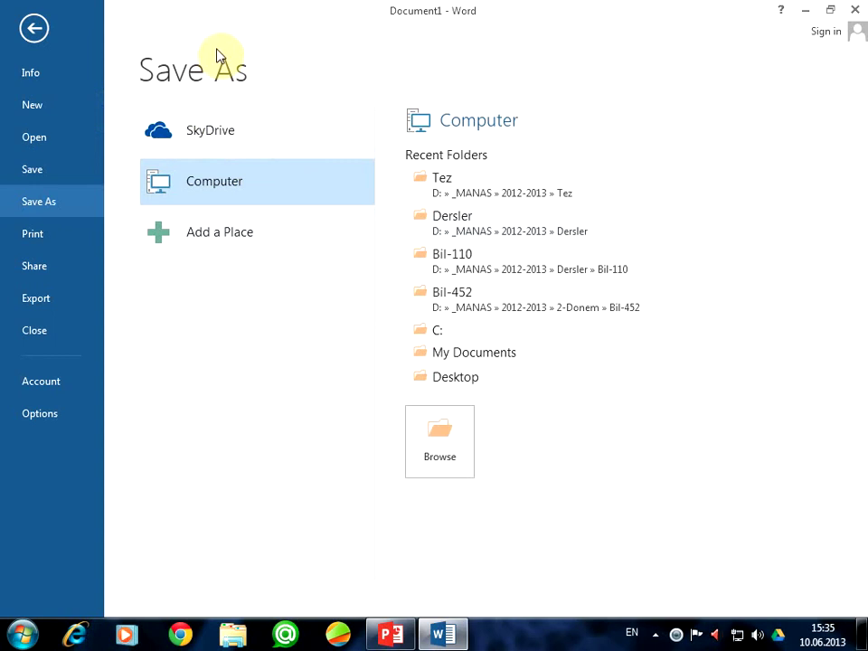
Step: Examine the available save locations: SkyDrive, Computer and Add a Place
{"action": "left_click", "coordinate": [204, 135]}
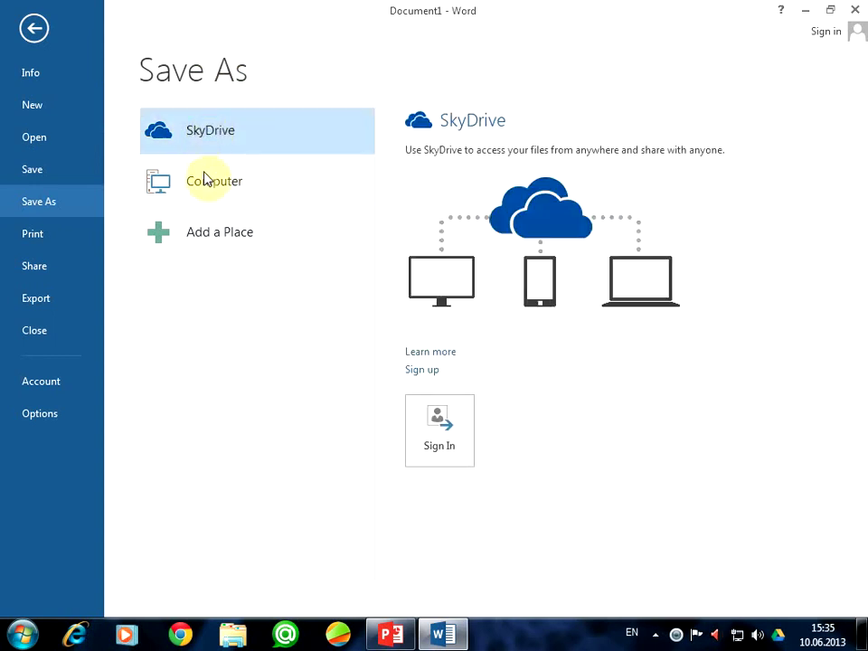
{"action": "left_click", "coordinate": [208, 180]}
{"action": "left_click", "coordinate": [204, 139]}
{"action": "left_click", "coordinate": [220, 186]}
{"action": "left_click", "coordinate": [207, 135]}
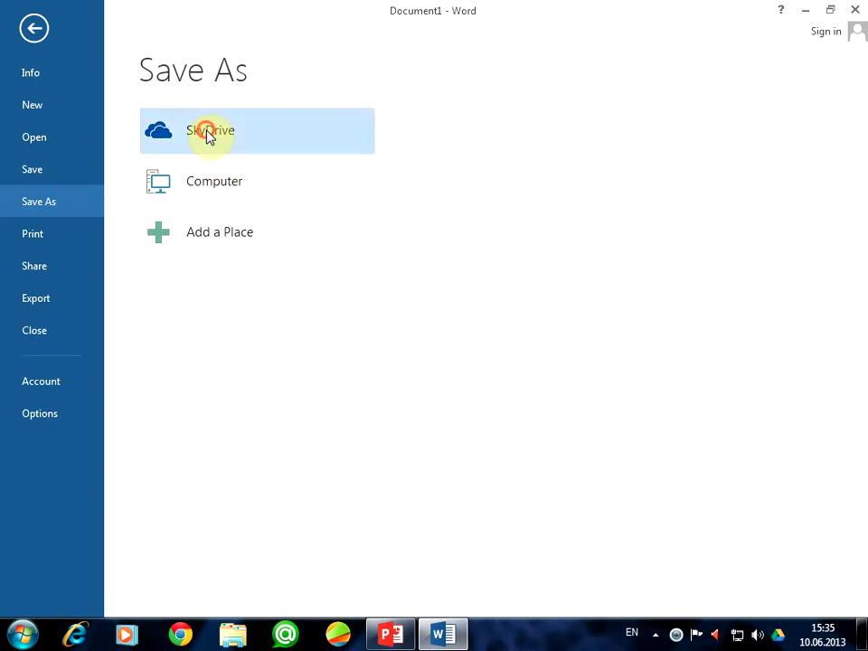
{"action": "left_click", "coordinate": [221, 181]}
{"action": "left_click", "coordinate": [223, 234]}
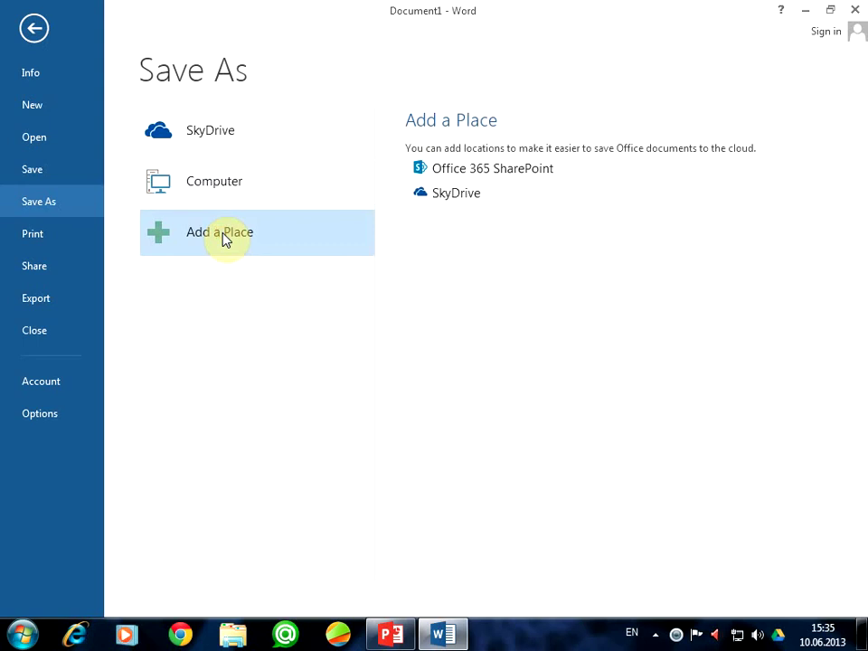
{"action": "left_click", "coordinate": [220, 179]}
{"action": "left_click", "coordinate": [217, 137]}
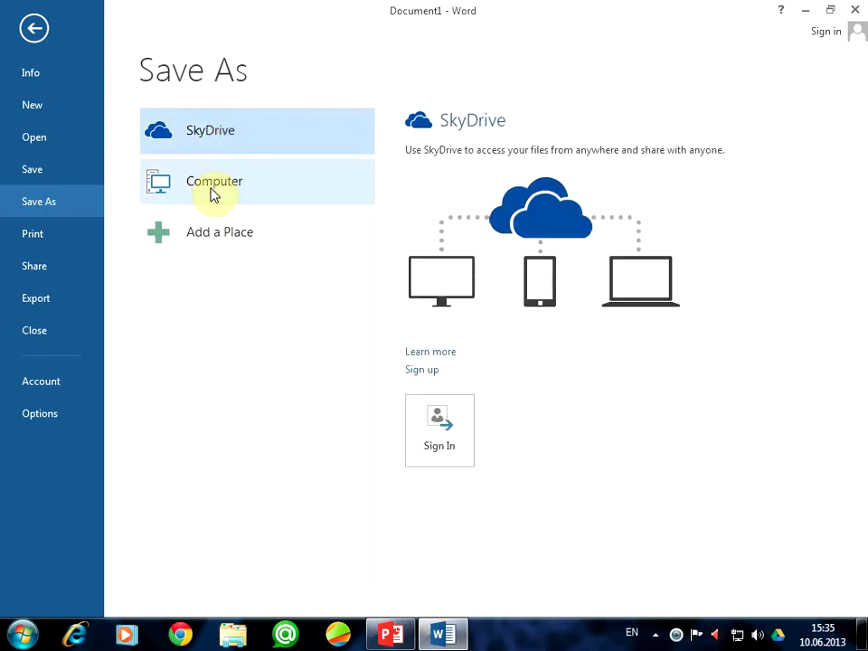
{"action": "left_click", "coordinate": [217, 232]}
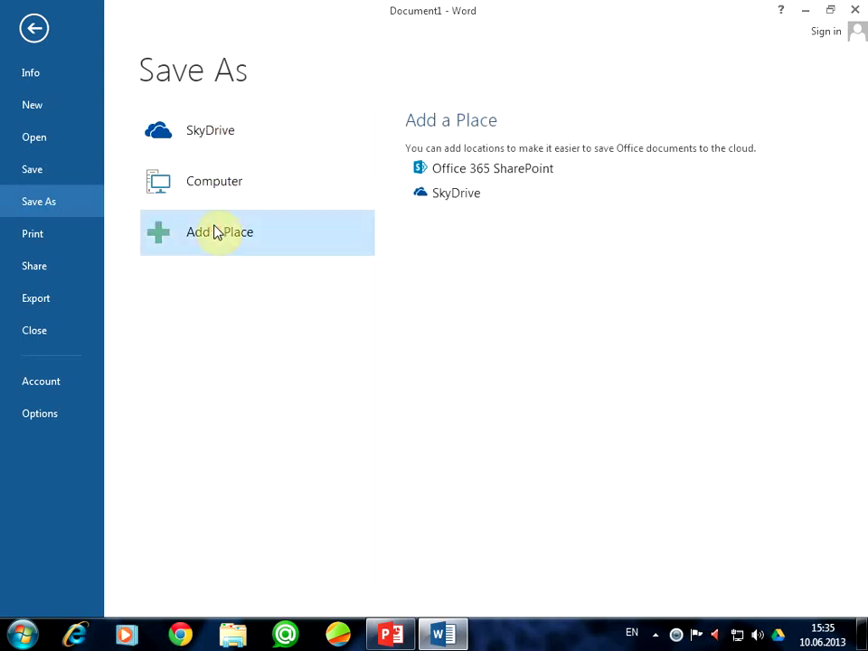
{"action": "left_click", "coordinate": [210, 138]}
{"action": "left_click", "coordinate": [211, 170]}
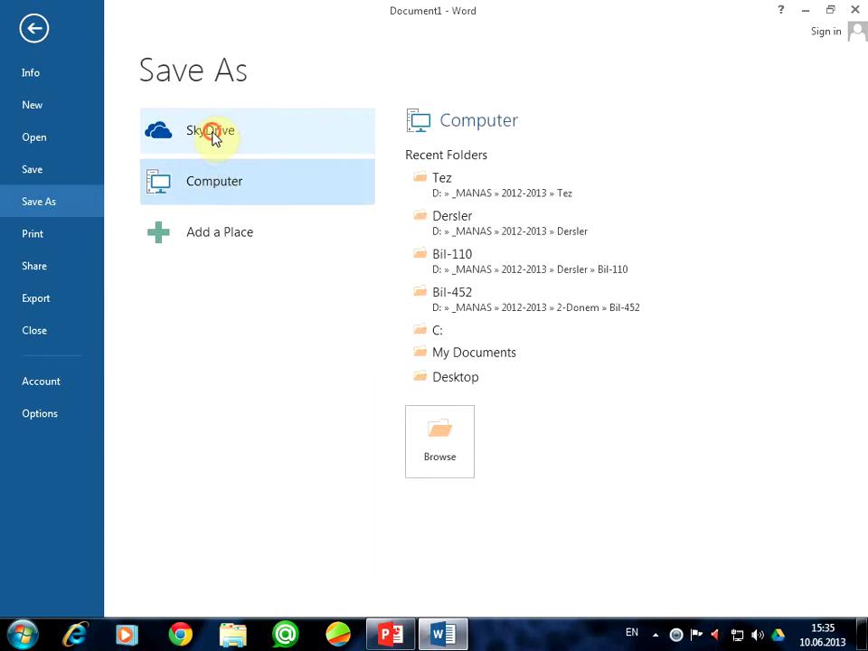
{"action": "left_click", "coordinate": [213, 137]}
{"action": "left_click", "coordinate": [215, 190]}
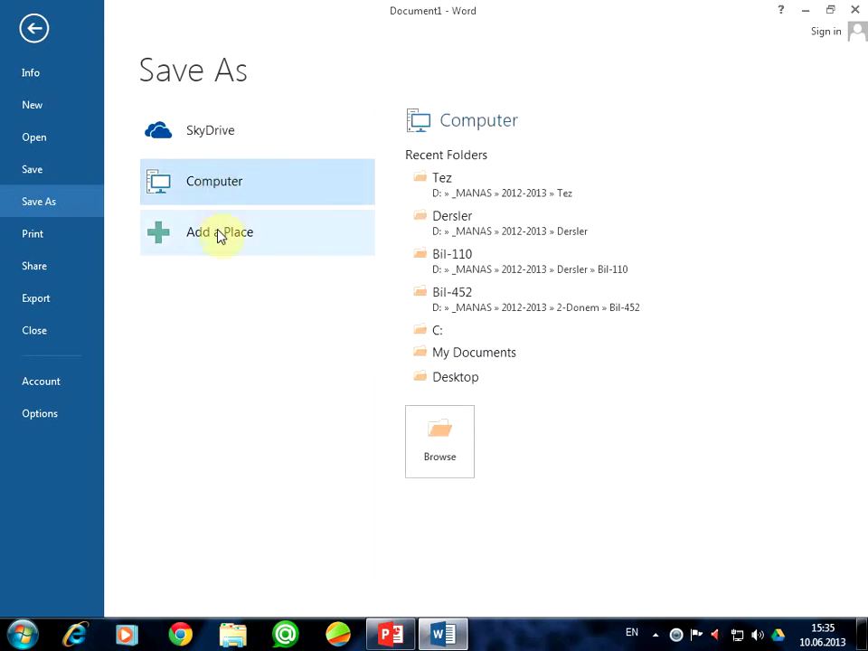
{"action": "left_click", "coordinate": [219, 234]}
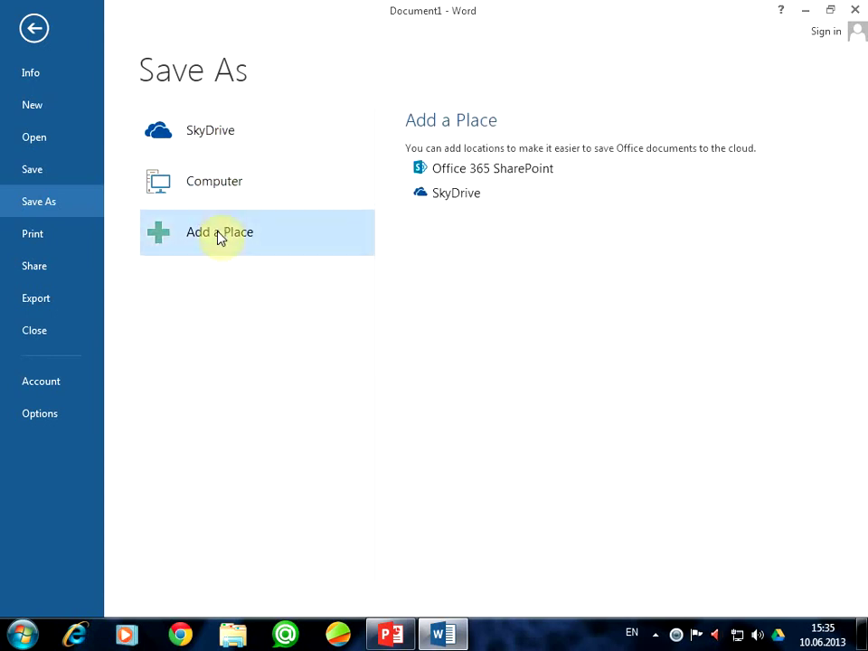
{"action": "left_click", "coordinate": [192, 138]}
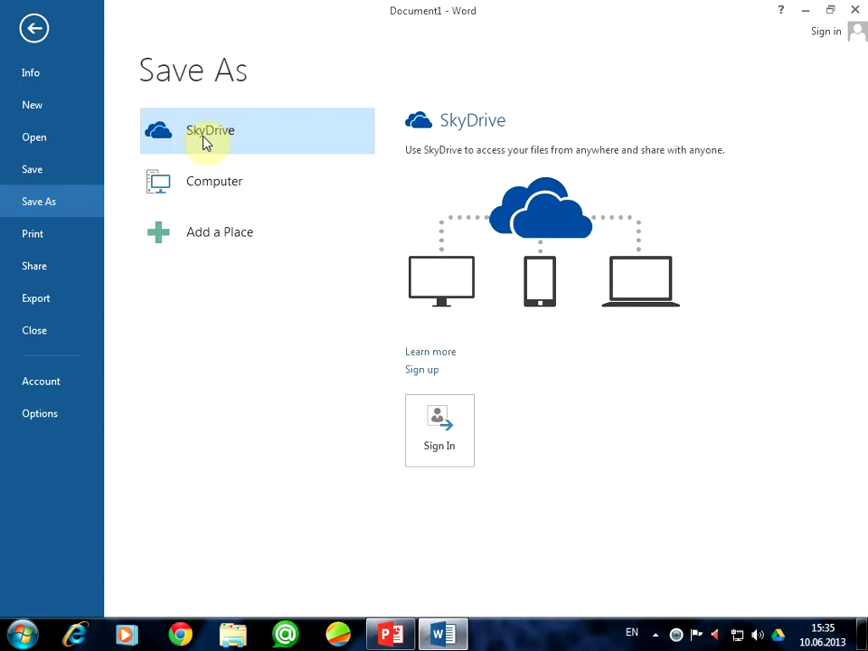
{"action": "left_click", "coordinate": [214, 245]}
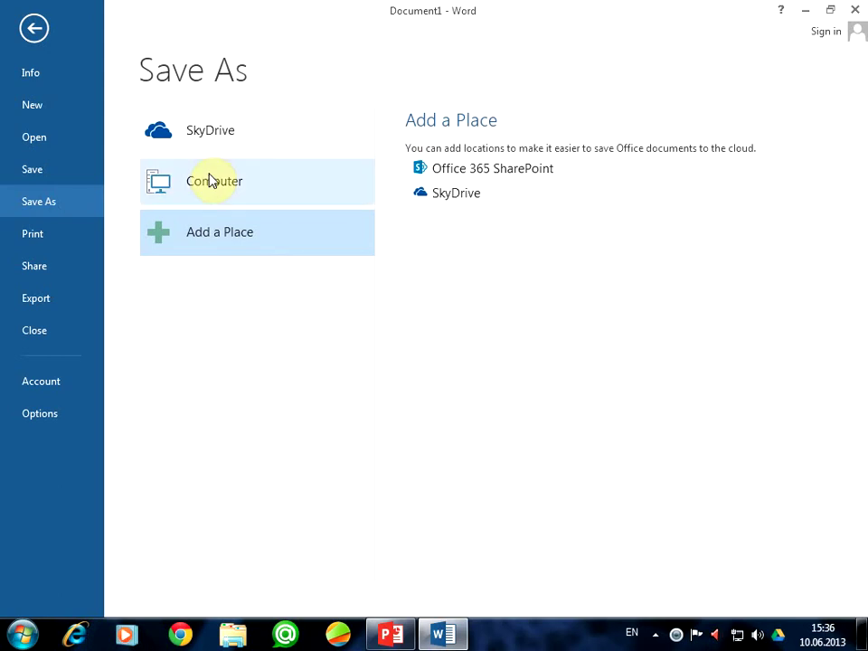
Step: Choose the computer as save location and browse to the folder D:\_MANAS\2012-2013\Dersler\Bil-110
{"action": "left_click", "coordinate": [245, 182]}
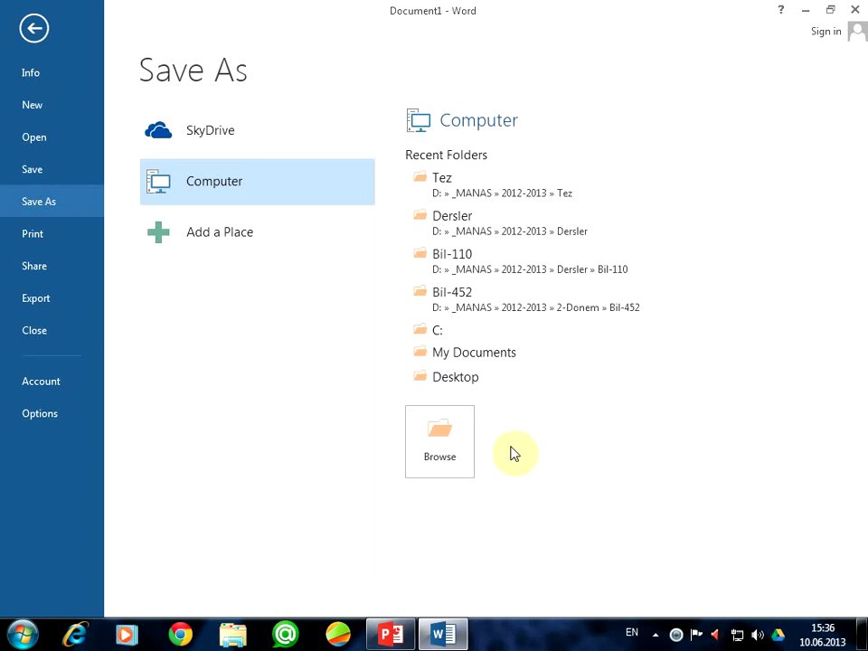
{"action": "left_click", "coordinate": [445, 453]}
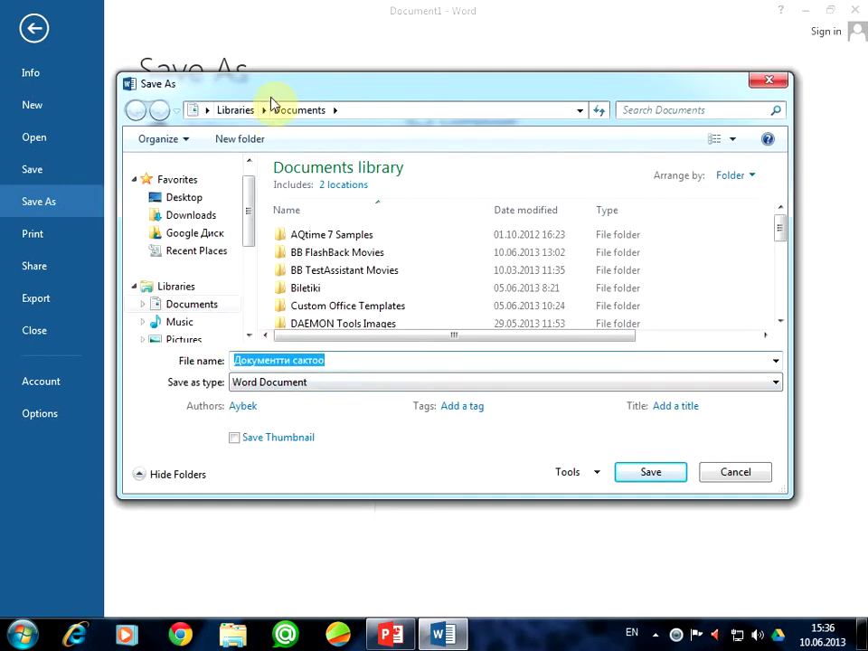
{"action": "left_click_drag", "start_coordinate": [271, 76], "coordinate": [268, 44]}
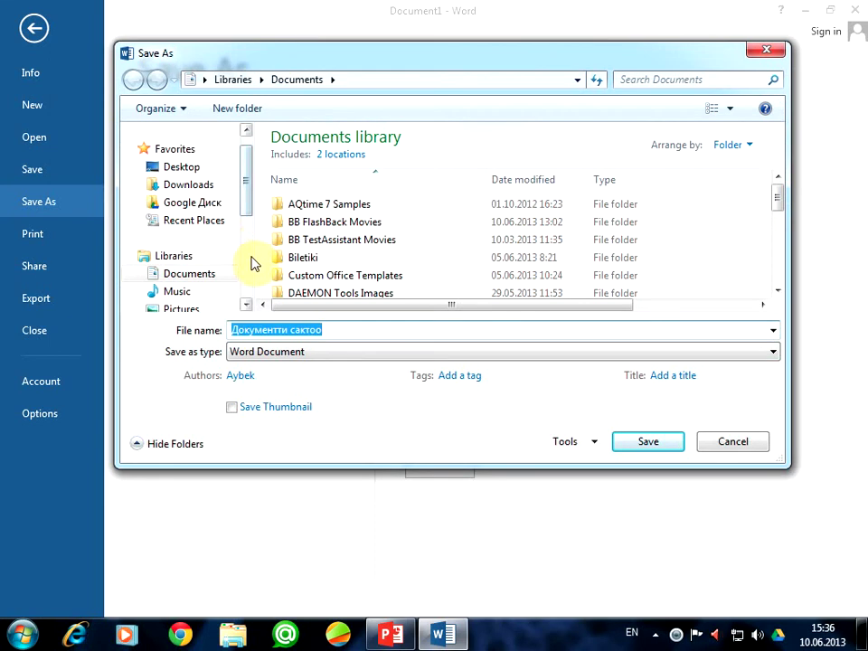
{"action": "left_click", "coordinate": [244, 280]}
{"action": "left_click", "coordinate": [169, 257]}
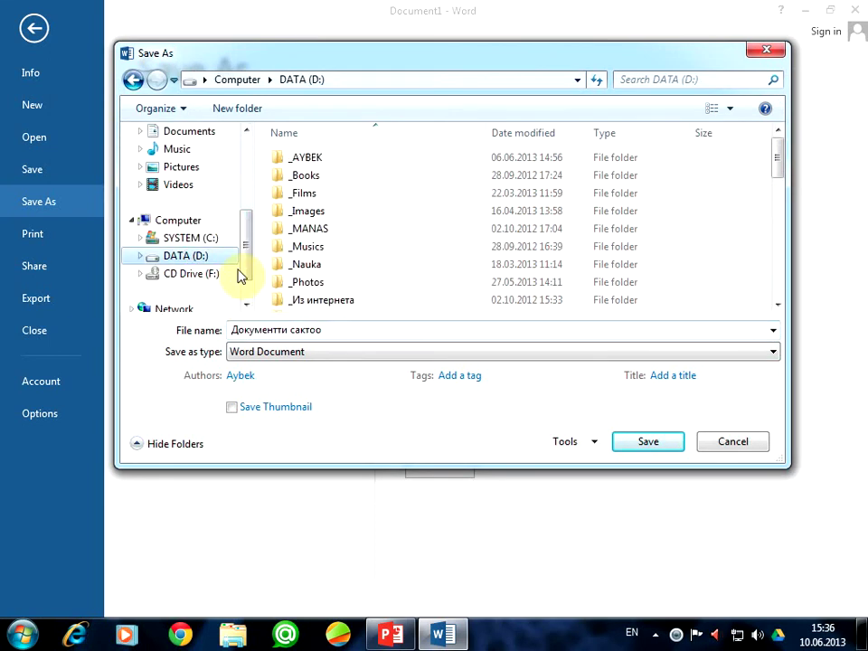
{"action": "left_click", "coordinate": [316, 265]}
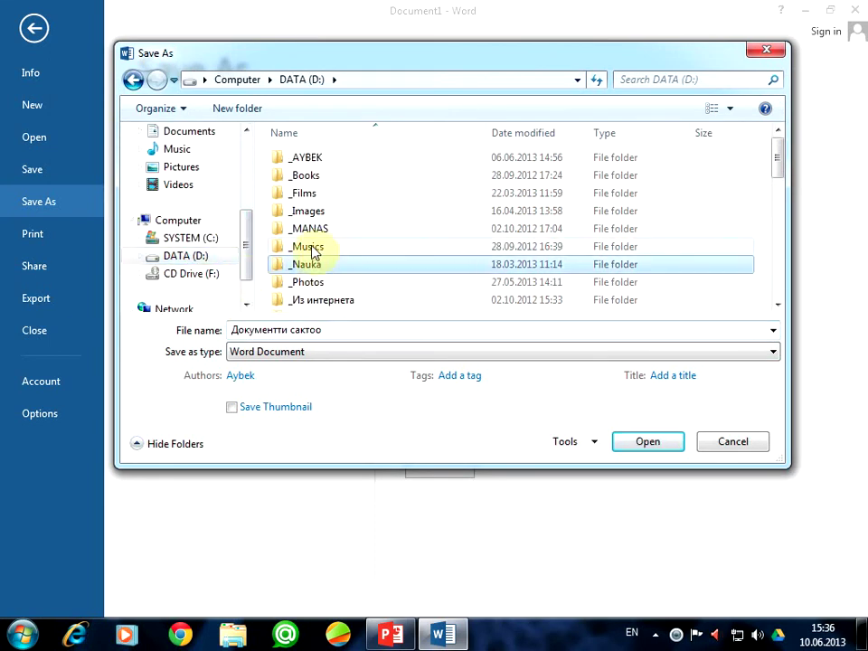
{"action": "double_click", "coordinate": [305, 229]}
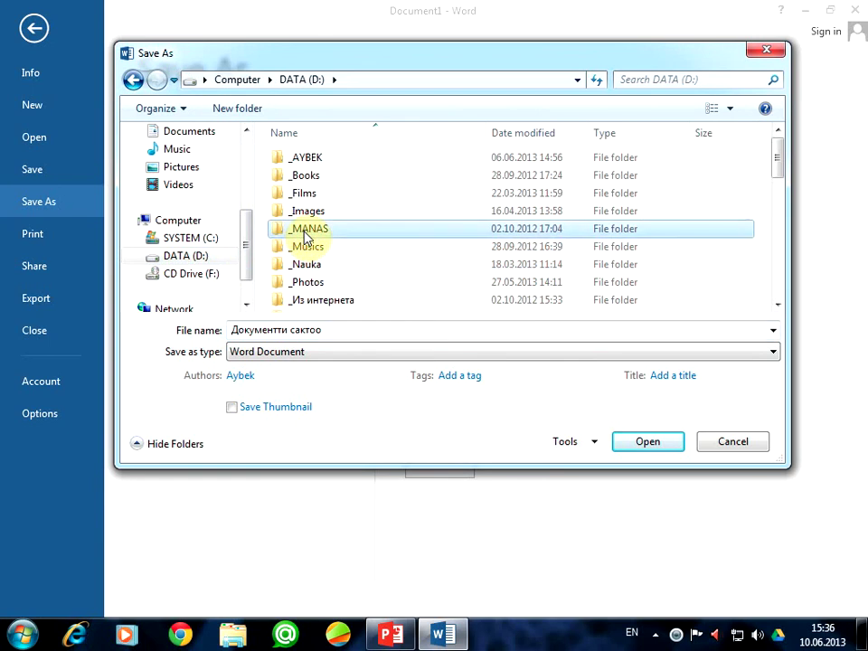
{"action": "double_click", "coordinate": [296, 164]}
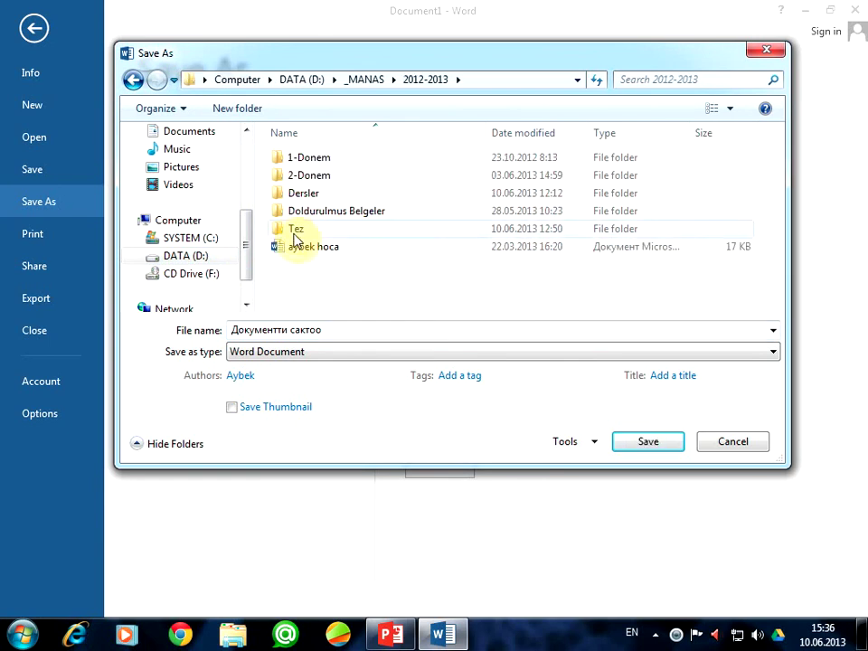
{"action": "double_click", "coordinate": [298, 194]}
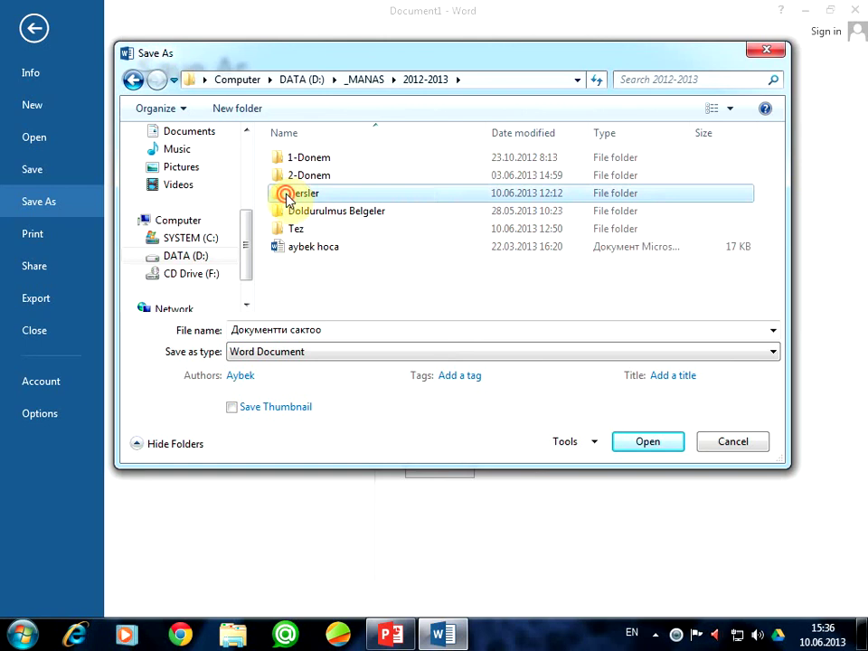
{"action": "double_click", "coordinate": [301, 158]}
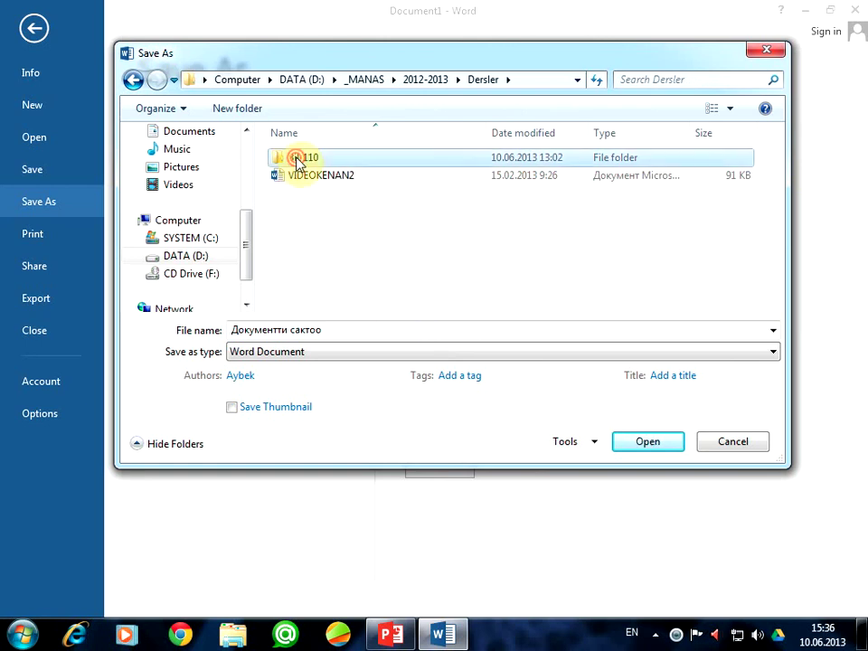
Step: Name the file first and save it as a Word Document in the Bil-110 folder
{"action": "left_click", "coordinate": [329, 334]}
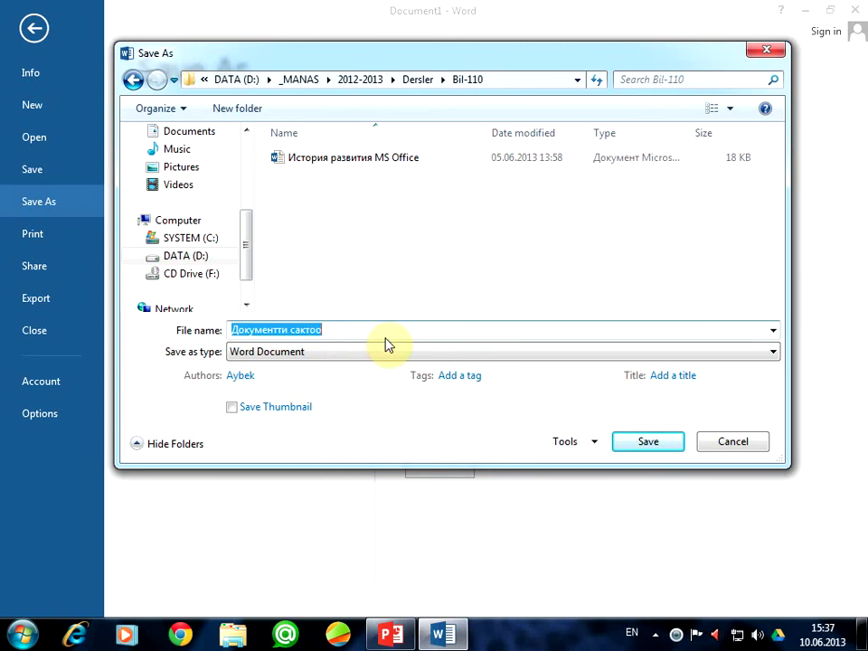
{"action": "type", "text": "first"}
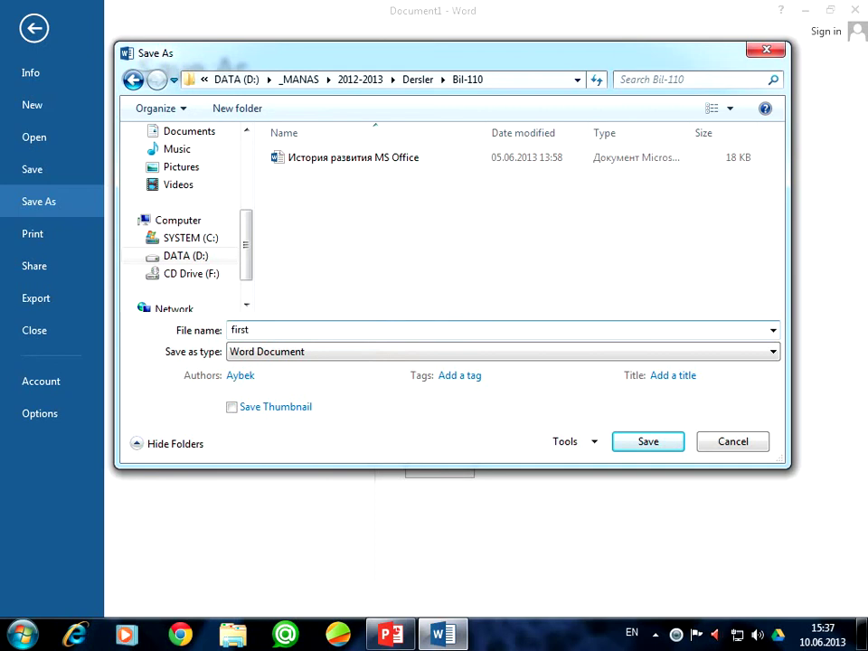
{"action": "key", "text": "Return"}
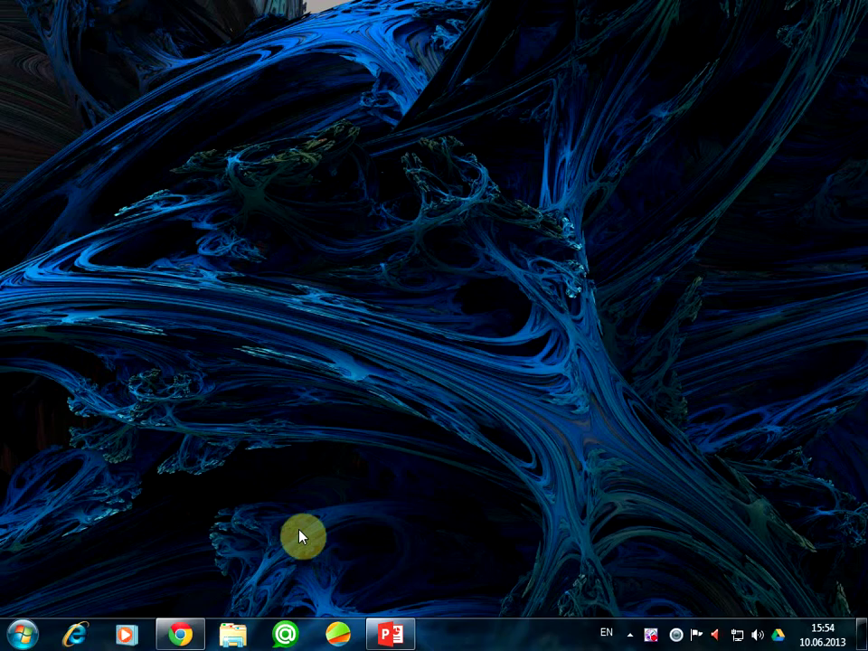
Step: Launch Word 2013 from the desktop and open the recent document first
{"action": "left_click", "coordinate": [30, 625]}
{"action": "left_click", "coordinate": [50, 338]}
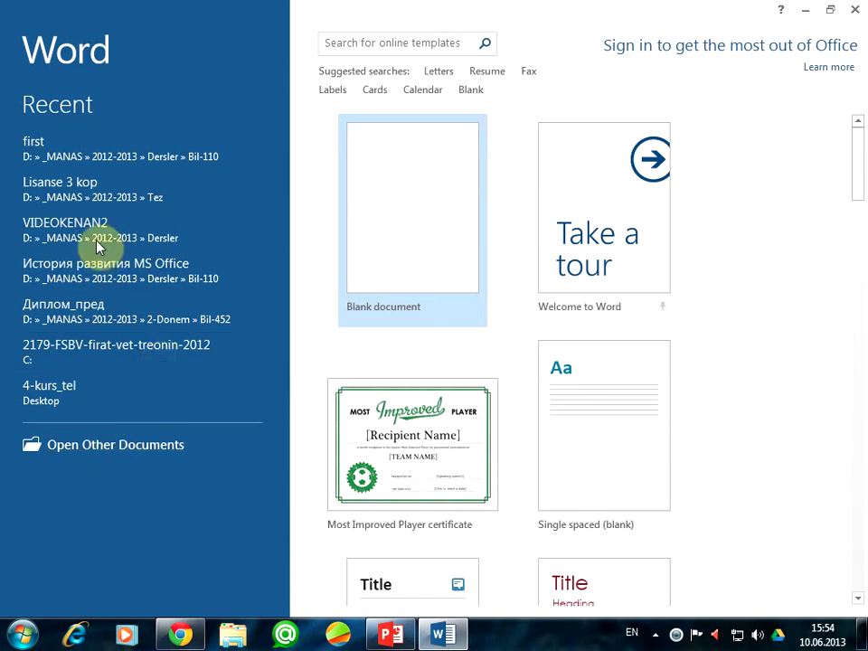
{"action": "left_click", "coordinate": [51, 147]}
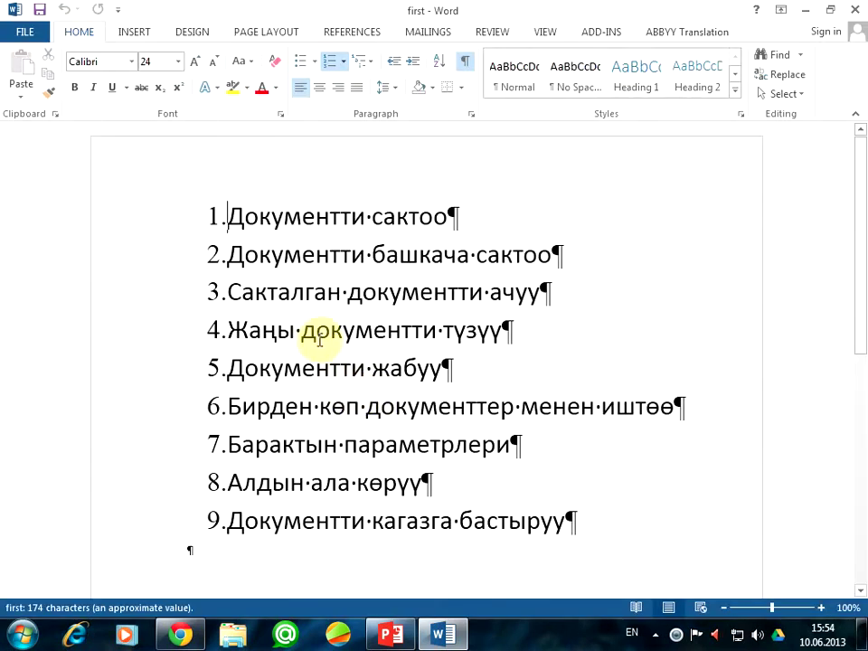
Step: Hide the paragraph marks and other formatting symbols in the document
{"action": "left_click", "coordinate": [467, 63]}
{"action": "left_click", "coordinate": [372, 444]}
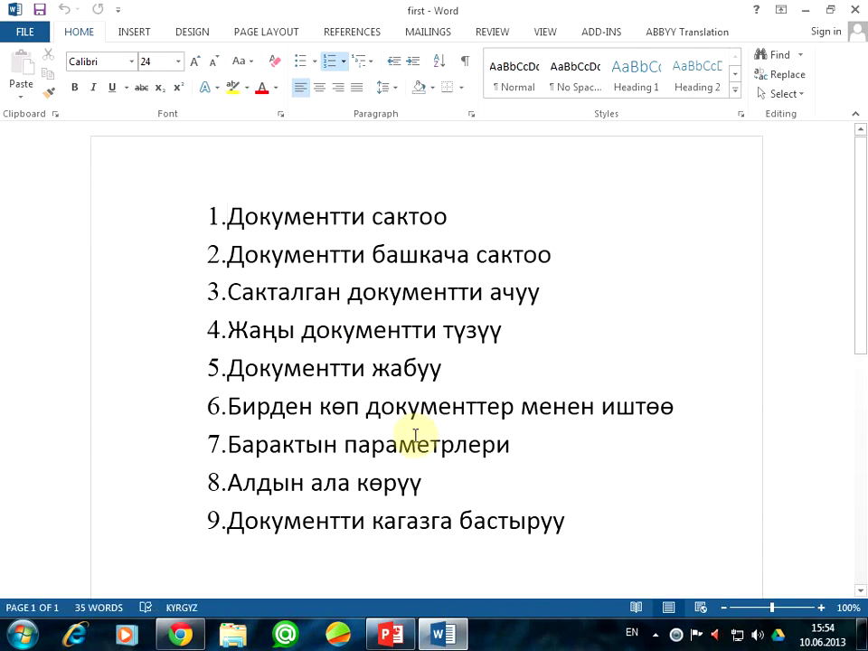
{"action": "left_click", "coordinate": [349, 407]}
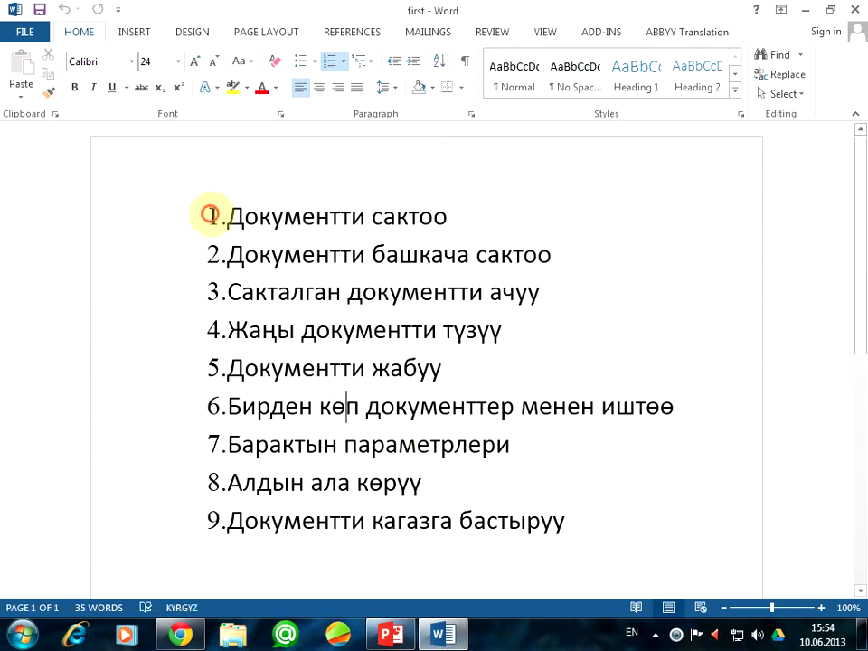
Step: Remove the numbering from the first list item, Документти сактоо, and insert two blank lines above it
{"action": "left_click", "coordinate": [211, 214]}
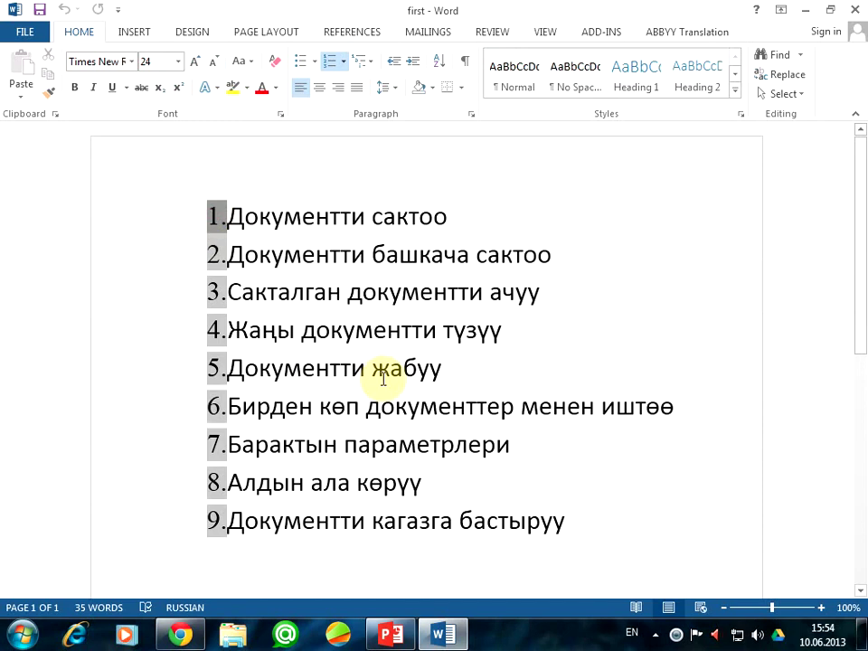
{"action": "key", "text": "Down"}
{"action": "key", "text": "Up"}
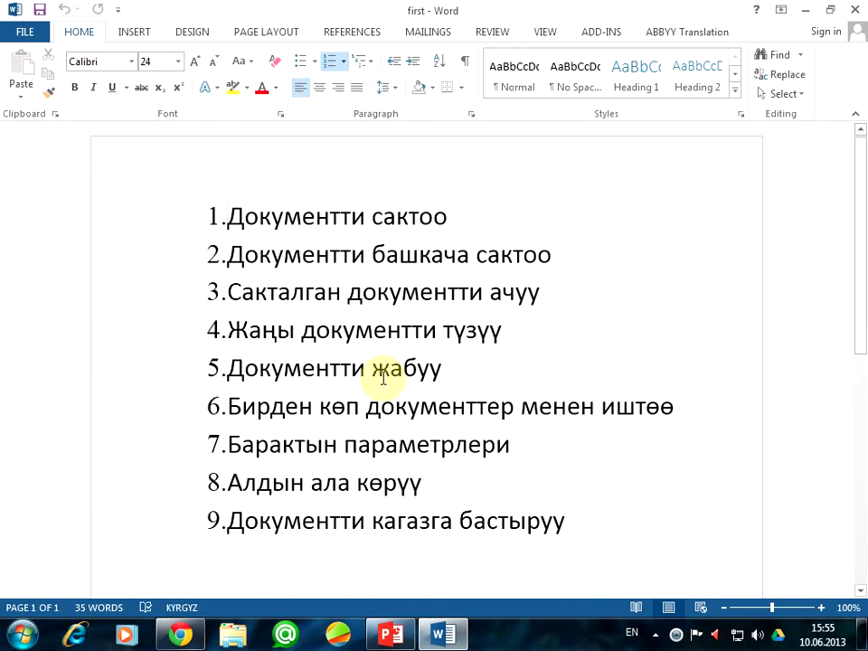
{"action": "key", "text": "Left"}
{"action": "key", "text": "Return"}
{"action": "key", "text": "Up"}
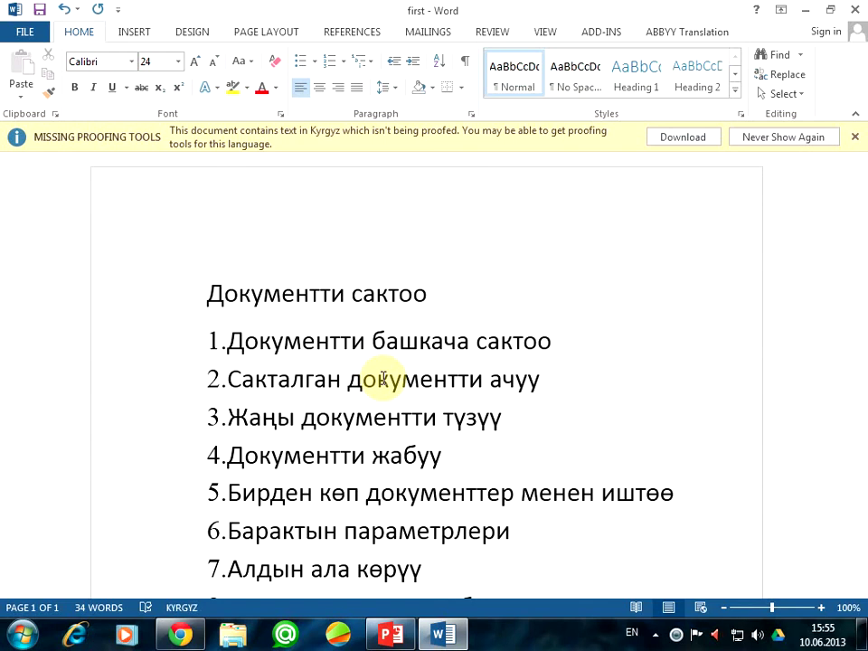
{"action": "key", "text": "Return"}
{"action": "key", "text": "Up"}
{"action": "key", "text": "Up"}
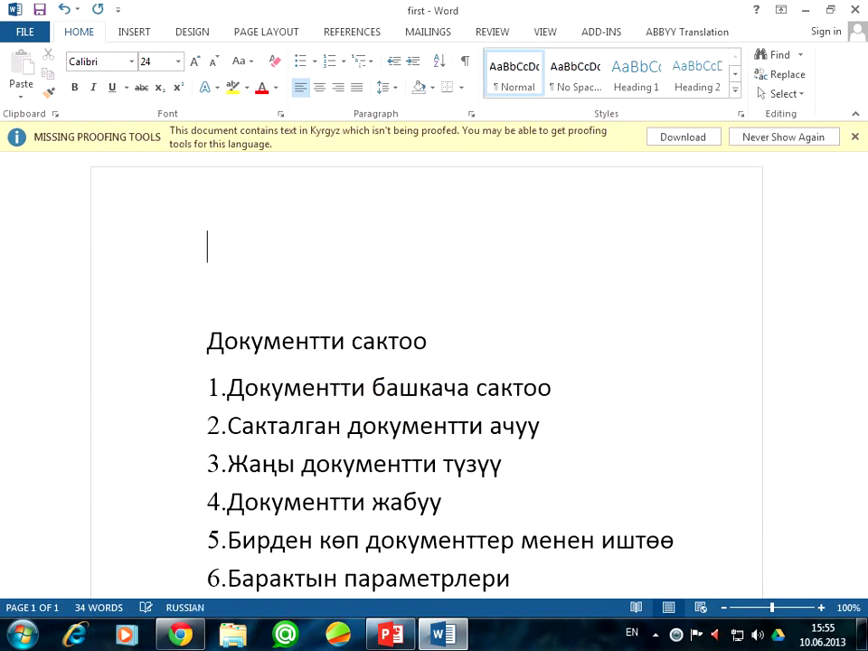
Step: Enter the Kyrgyz sentence "Документке өзгөртүү киргиздим." on the empty first line of the document
{"action": "key", "text": "alt+shift"}
{"action": "type", "text": "Документ"}
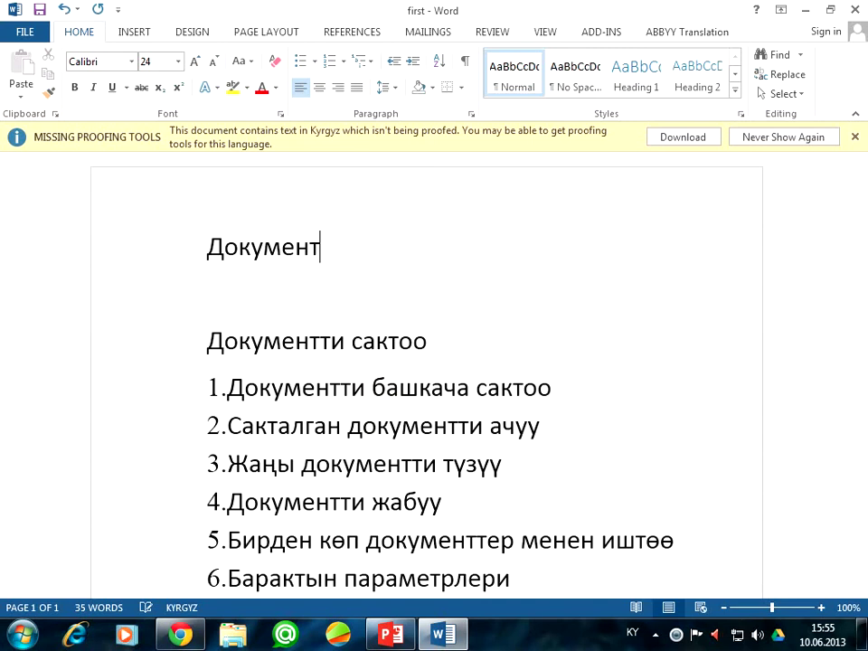
{"action": "type", "text": "ке өз"}
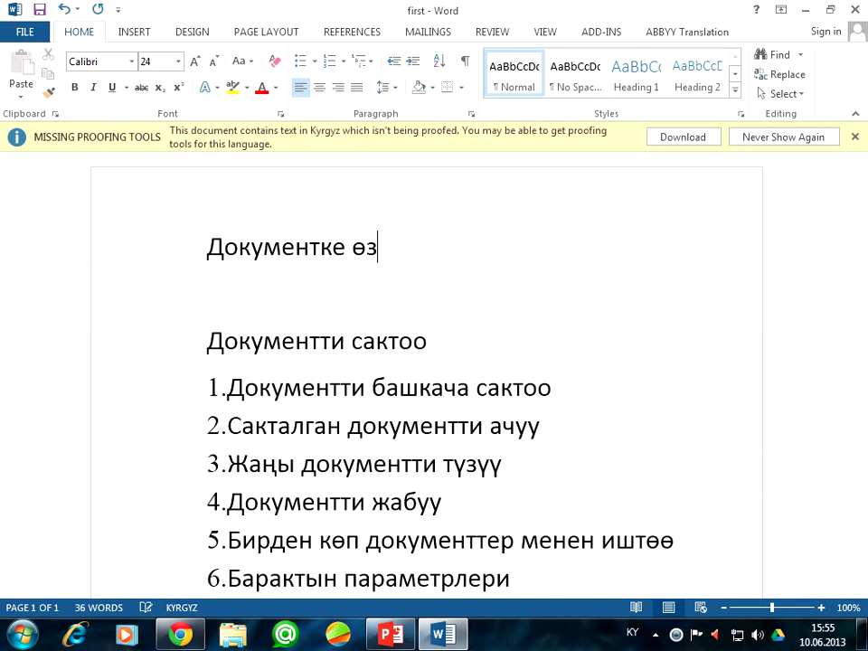
{"action": "type", "text": "гөртүү "}
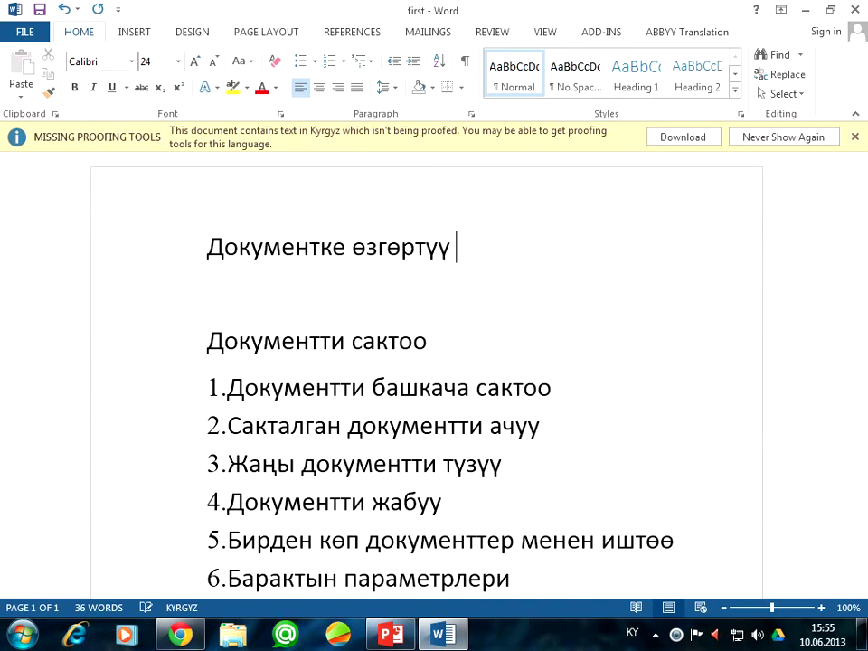
{"action": "type", "text": "киргиздим."}
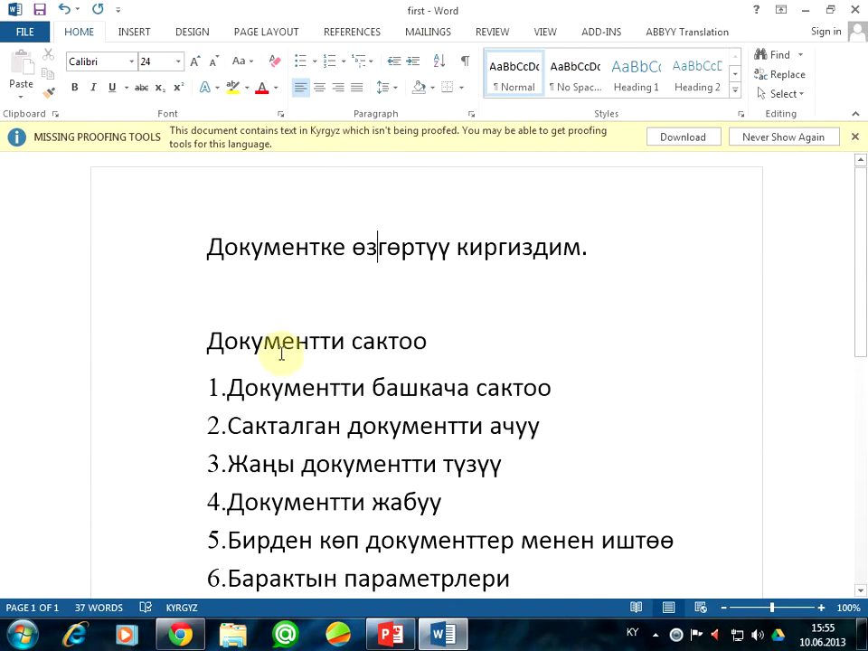
Step: Switch to the PowerPoint presentation to check topic 2, Документти башкача сактоо, and return to the Word document
{"action": "left_click", "coordinate": [391, 636]}
{"action": "left_click", "coordinate": [387, 431]}
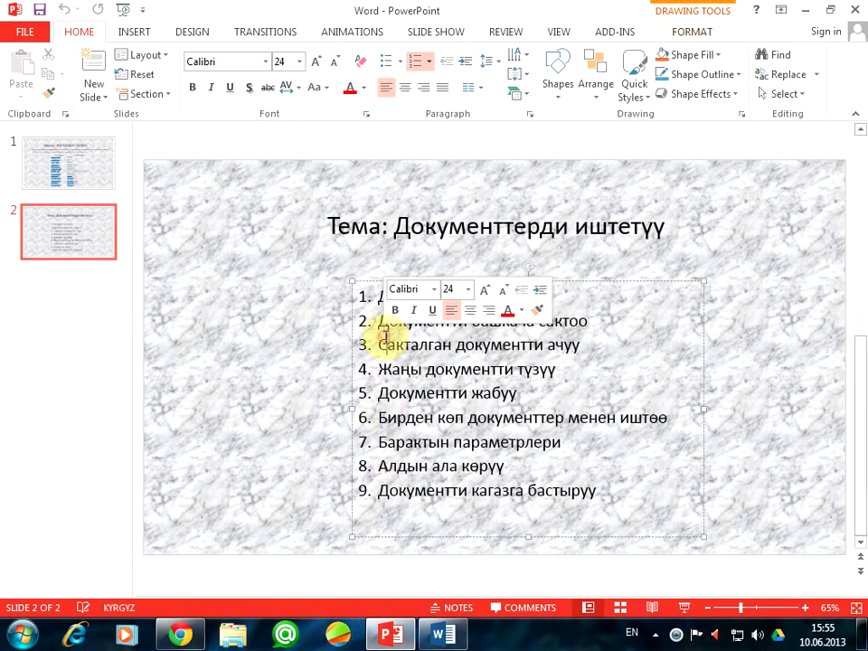
{"action": "left_click", "coordinate": [567, 359]}
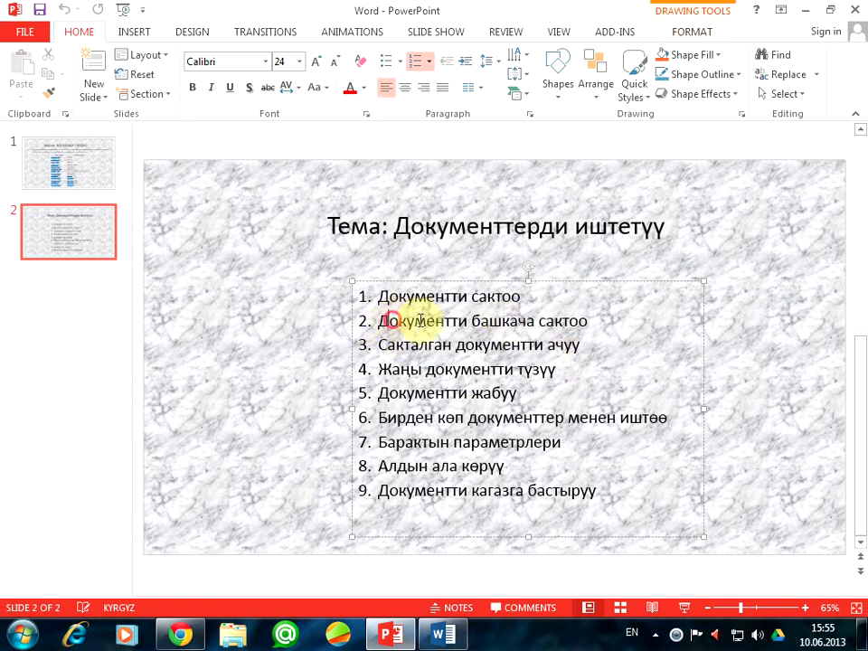
{"action": "left_click_drag", "start_coordinate": [380, 321], "coordinate": [584, 320]}
{"action": "left_click", "coordinate": [427, 626]}
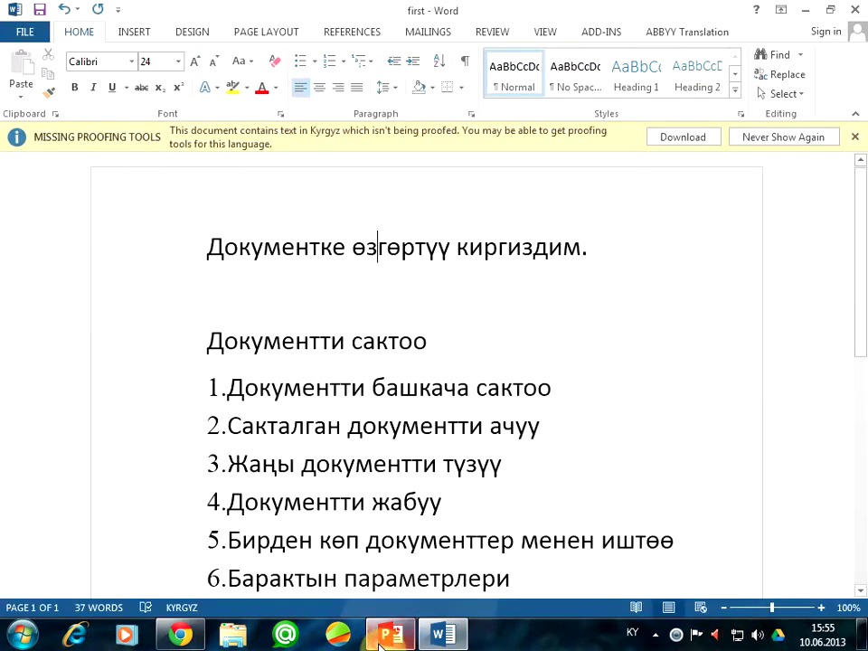
{"action": "mouse_move", "coordinate": [425, 620]}
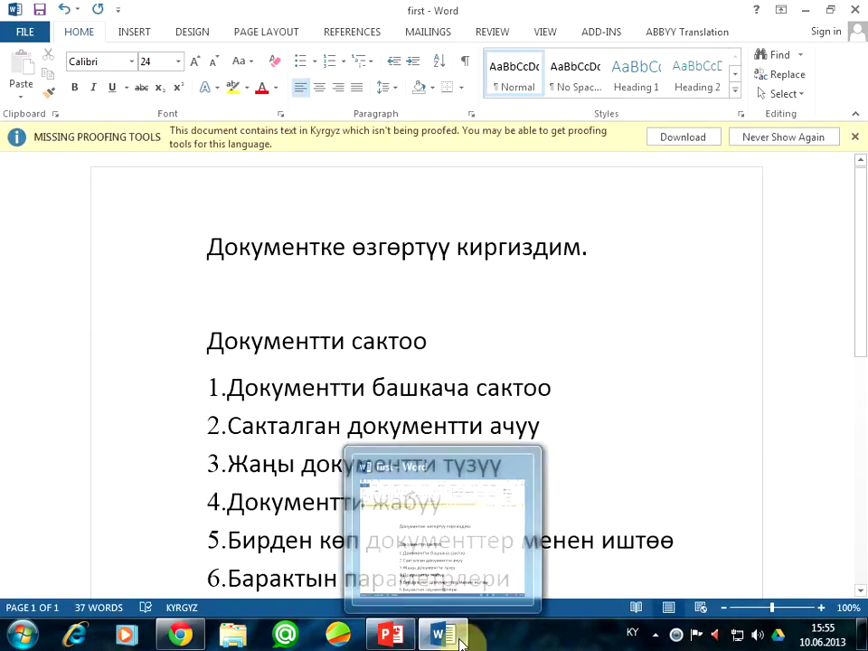
{"action": "left_click", "coordinate": [258, 392]}
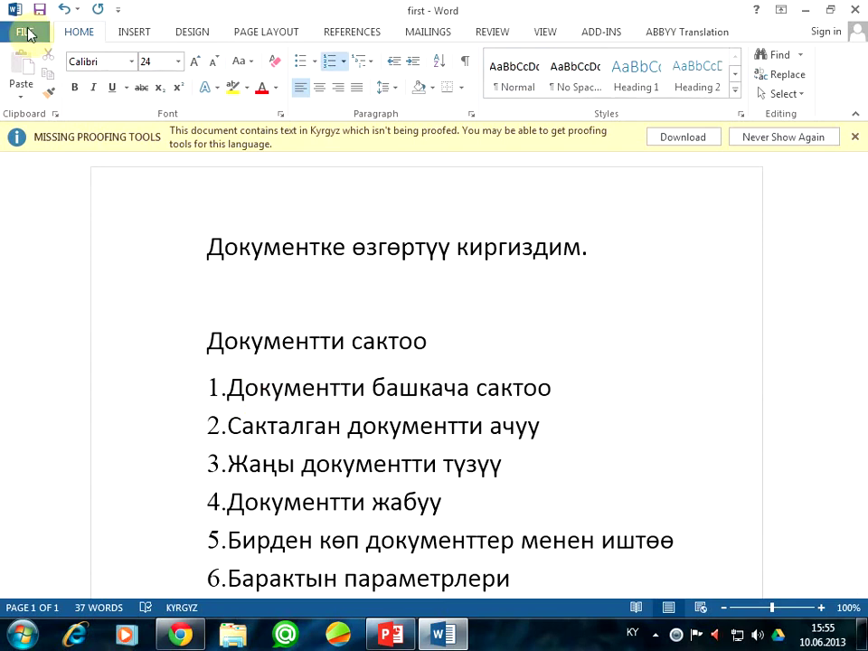
Step: Open the Save As dialog in the Bil-110 folder and display the folder's full path
{"action": "left_click", "coordinate": [28, 33]}
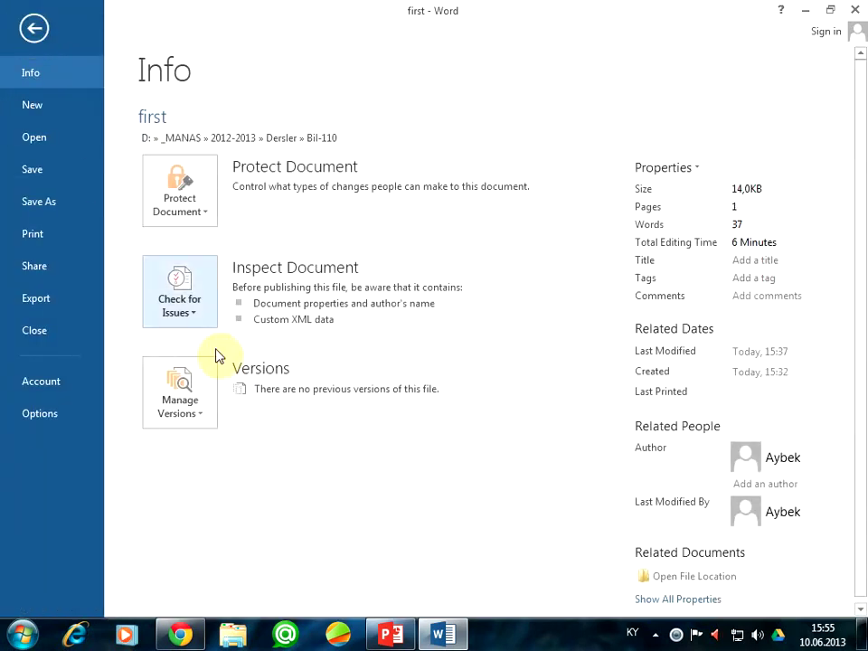
{"action": "left_click", "coordinate": [25, 31]}
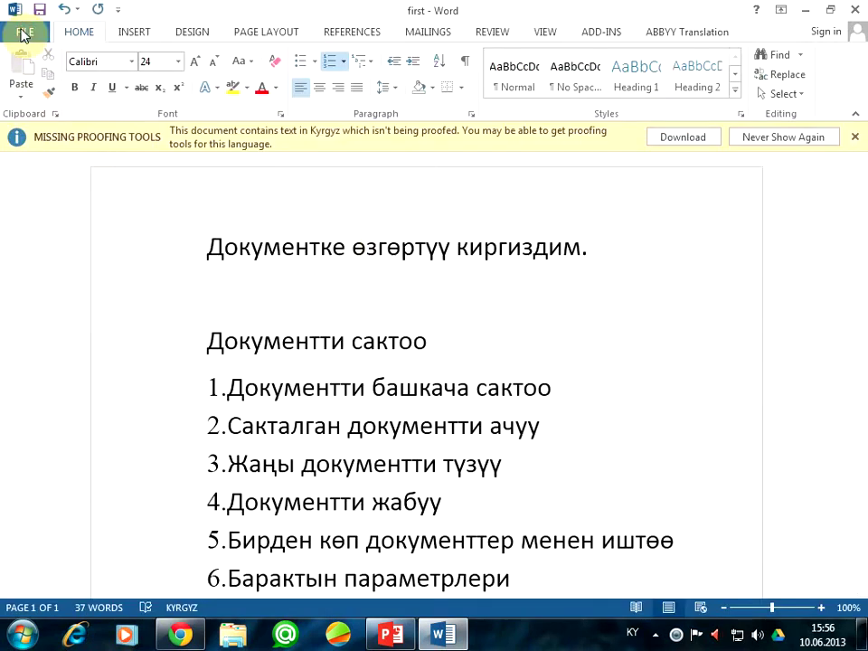
{"action": "left_click", "coordinate": [24, 34]}
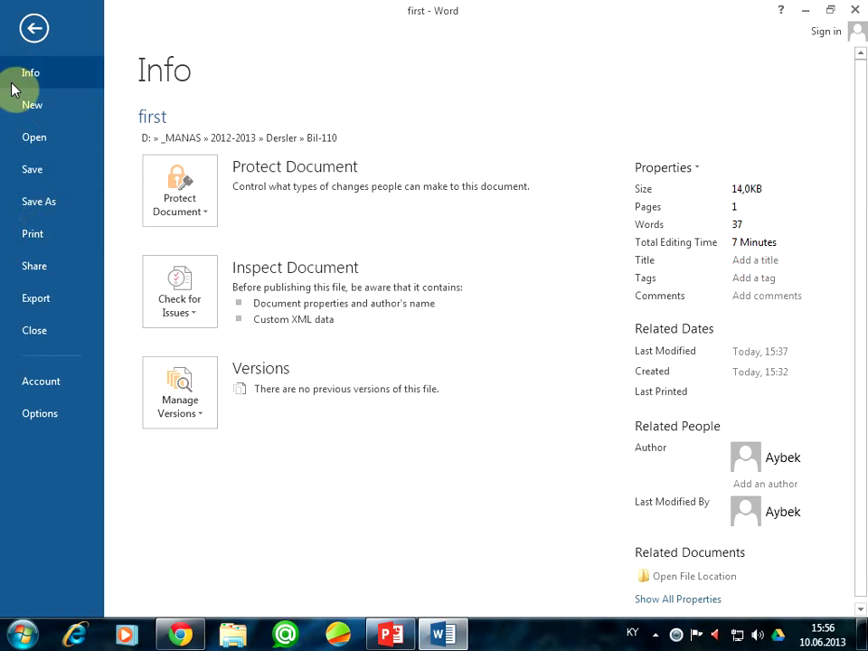
{"action": "left_click", "coordinate": [36, 208]}
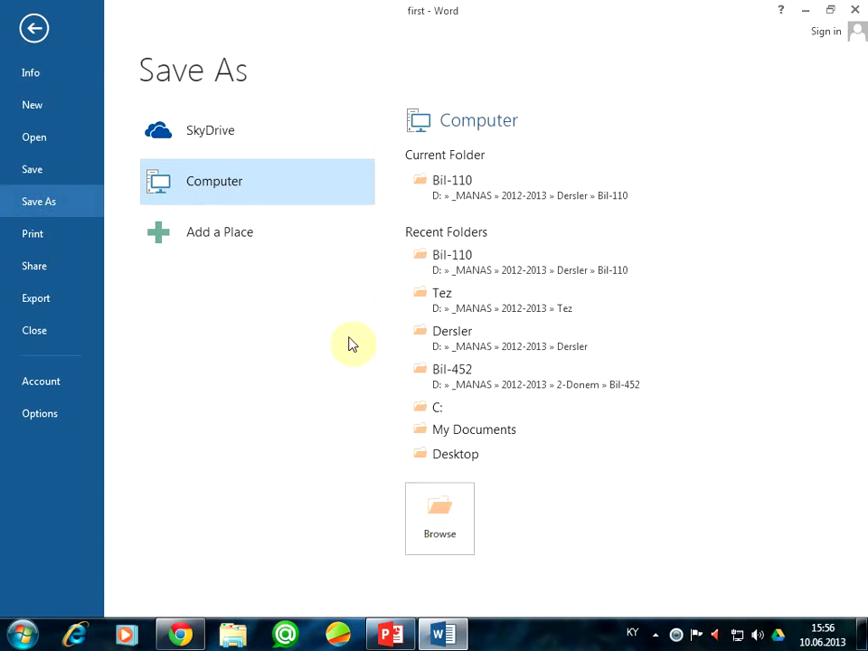
{"action": "left_click", "coordinate": [442, 517]}
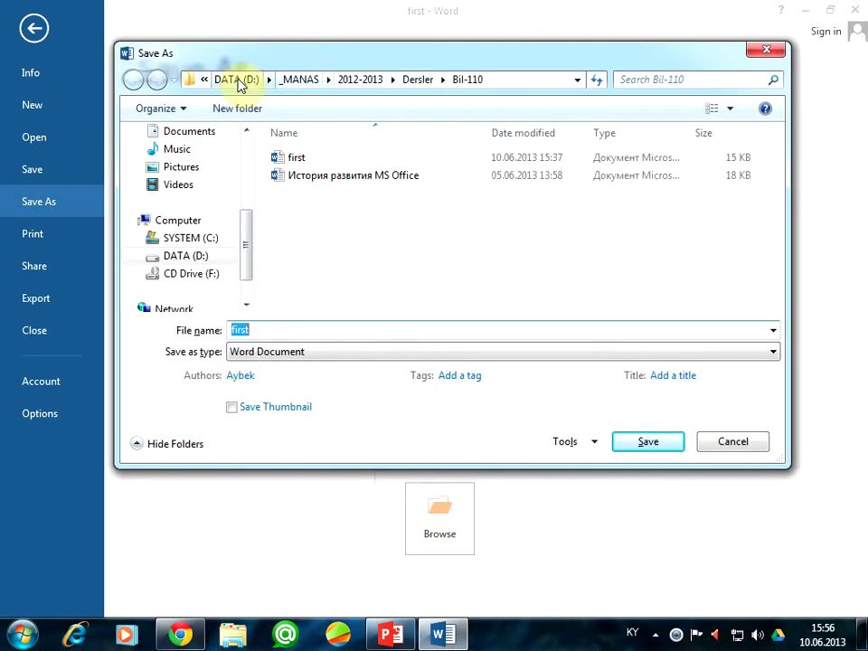
{"action": "left_click", "coordinate": [505, 79]}
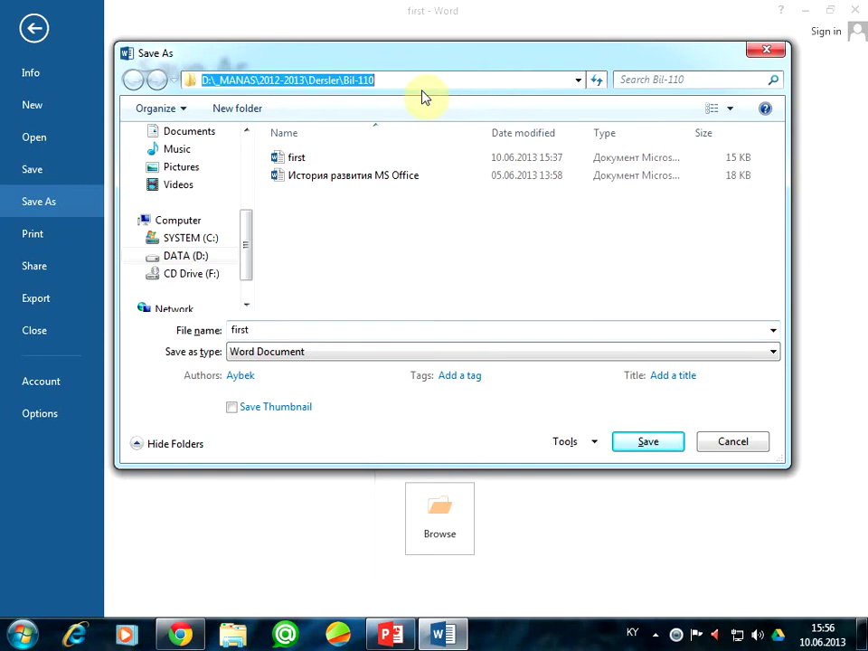
{"action": "left_click", "coordinate": [394, 81]}
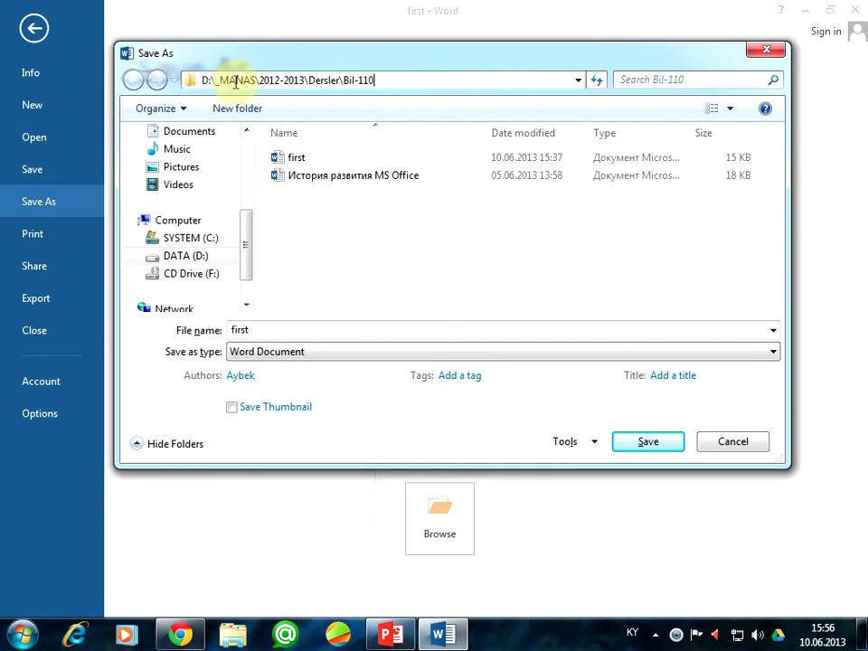
{"action": "left_click", "coordinate": [287, 240]}
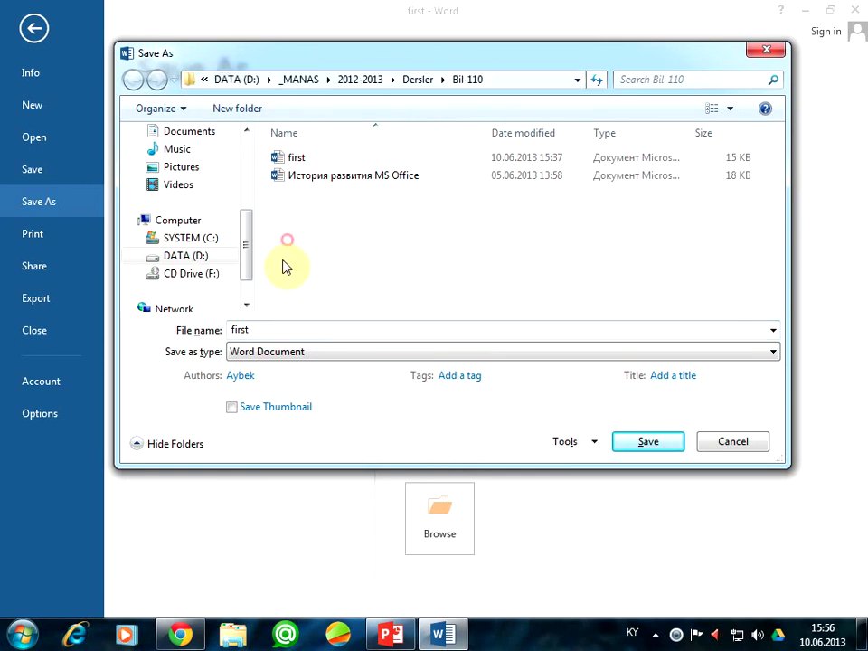
Step: Save a copy of the document under the file name second as a Word Document in the Bil-110 folder
{"action": "left_click", "coordinate": [265, 332]}
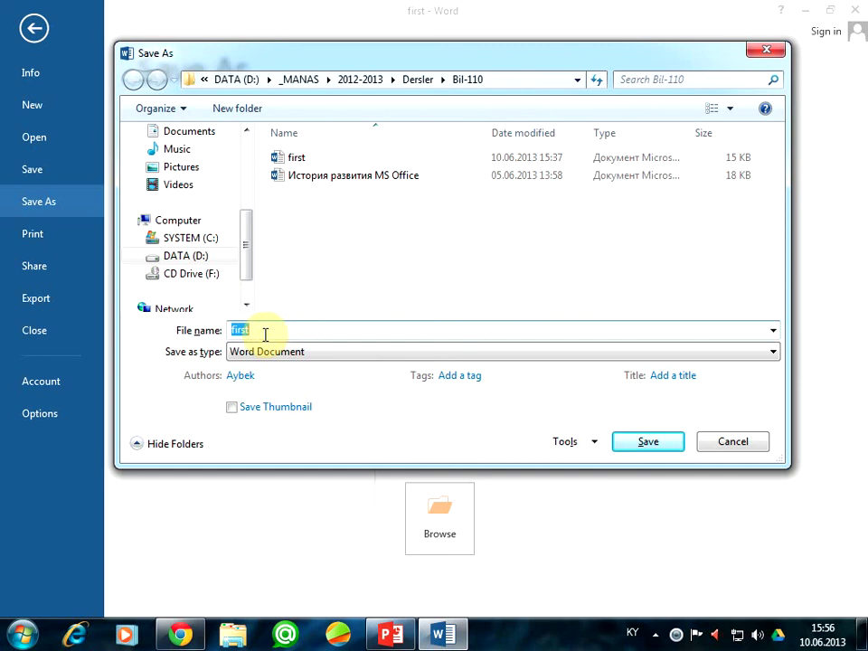
{"action": "type", "text": "ысущ"}
{"action": "key", "text": "BackSpace"}
{"action": "key", "text": "BackSpace"}
{"action": "key", "text": "BackSpace"}
{"action": "key", "text": "BackSpace"}
{"action": "key", "text": "BackSpace"}
{"action": "type", "text": "secon"}
{"action": "key", "text": "Return"}
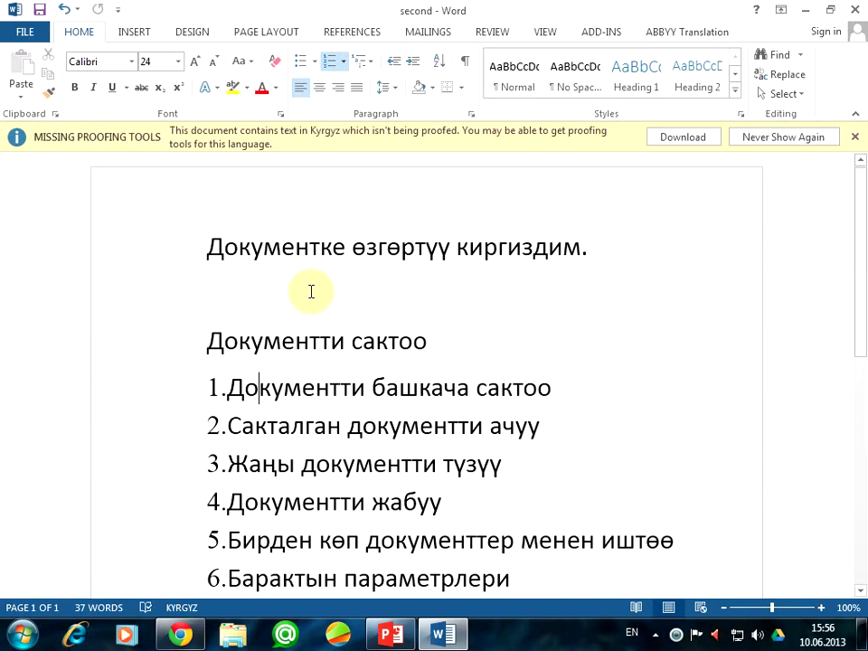
Step: Add the number 2 on its own line above the first sentence, and save and close the document
{"action": "left_click", "coordinate": [244, 340]}
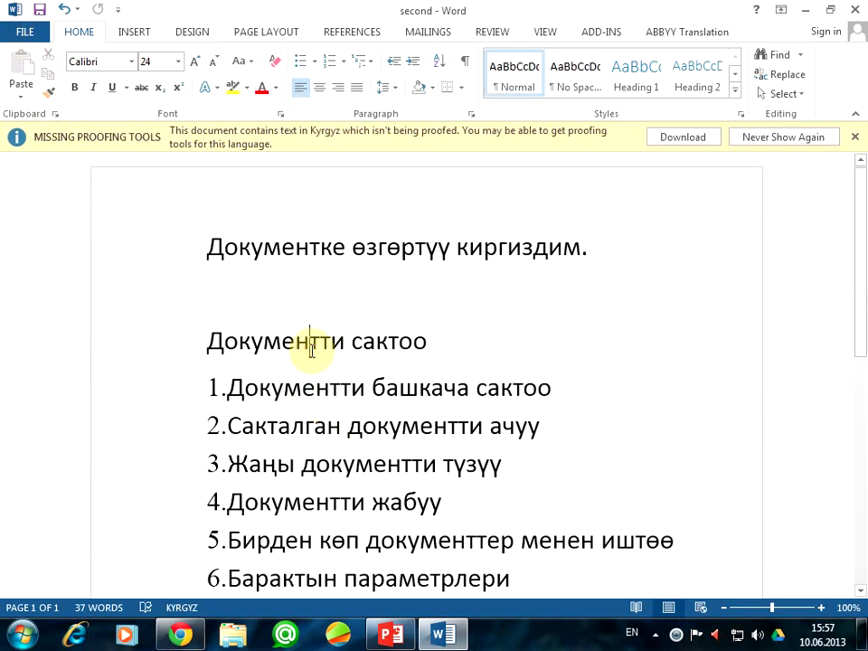
{"action": "left_click", "coordinate": [202, 247]}
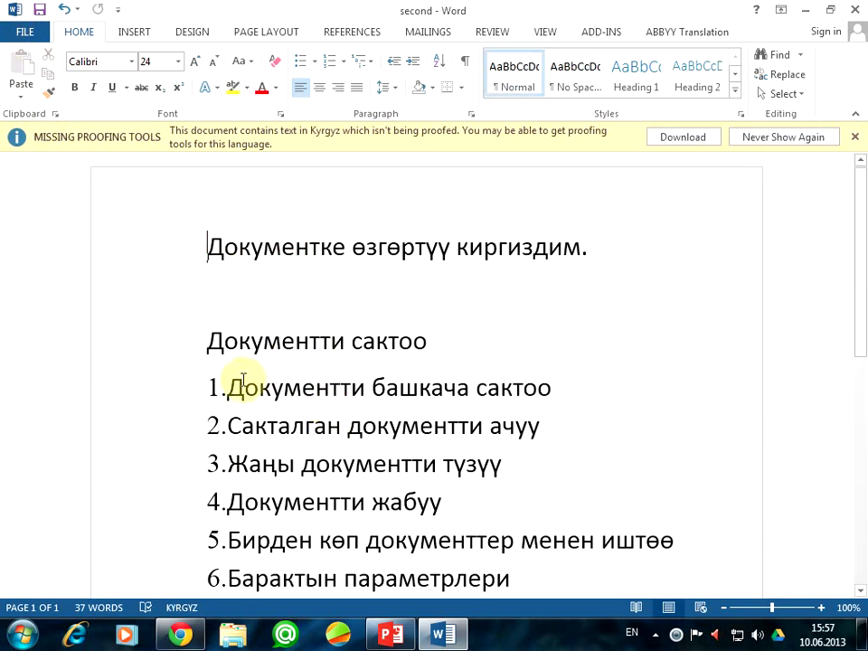
{"action": "type", "text": "2"}
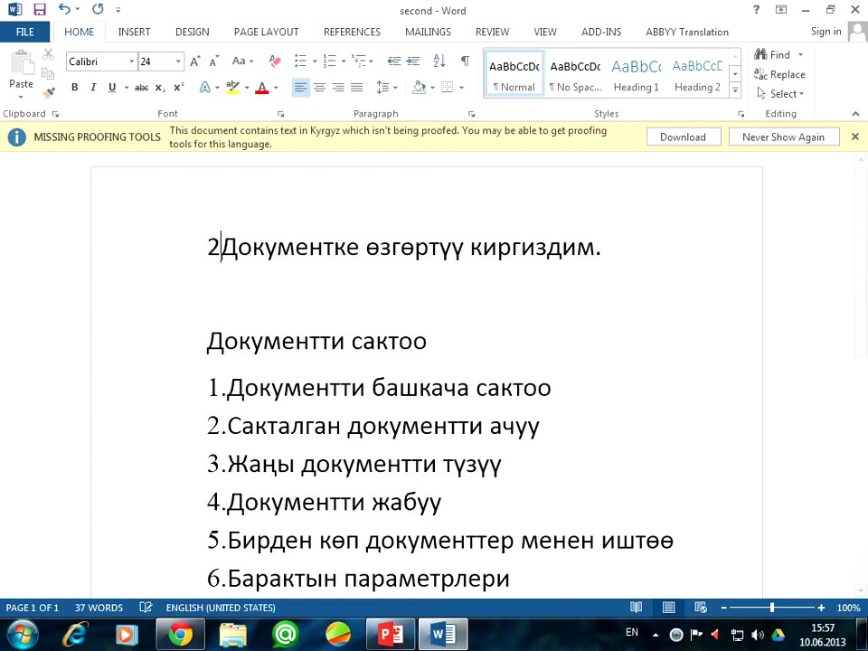
{"action": "key", "text": "Return"}
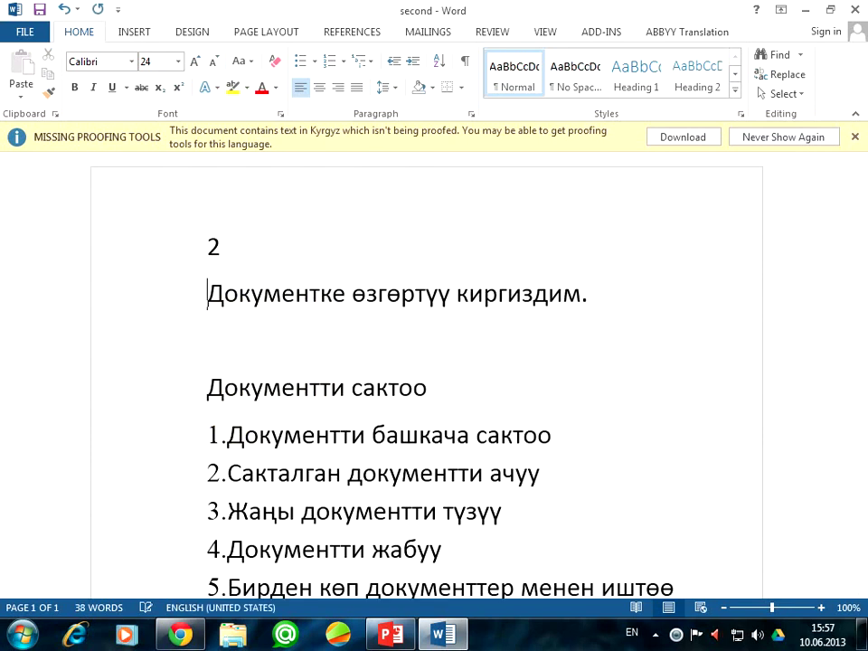
{"action": "key", "text": "Up"}
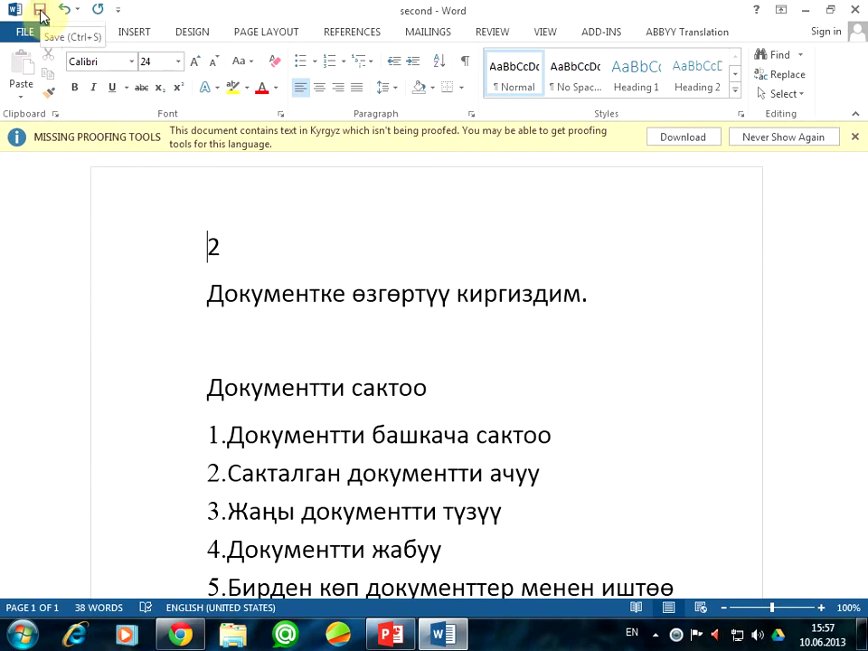
{"action": "left_click", "coordinate": [39, 10]}
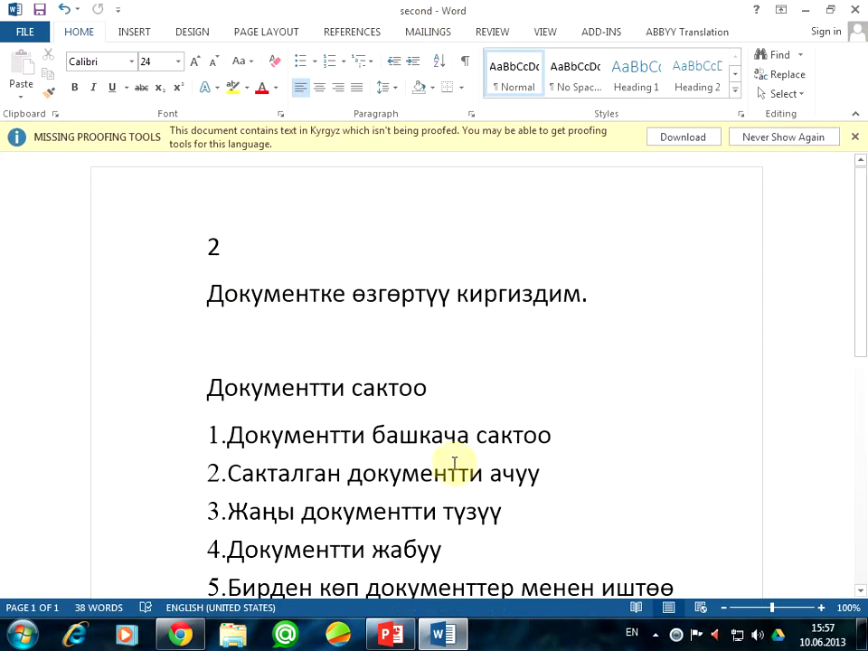
{"action": "left_click", "coordinate": [413, 387]}
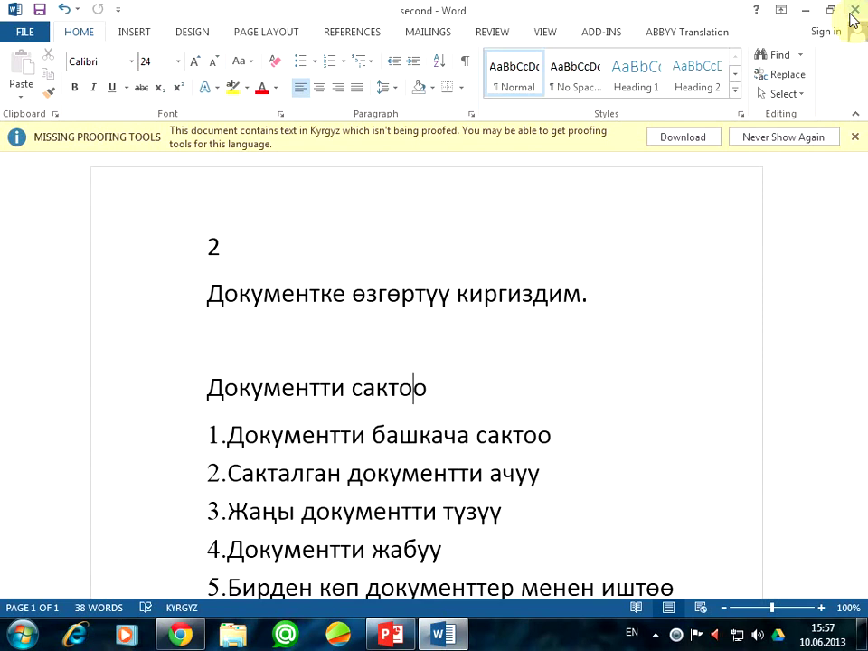
{"action": "left_click", "coordinate": [854, 13]}
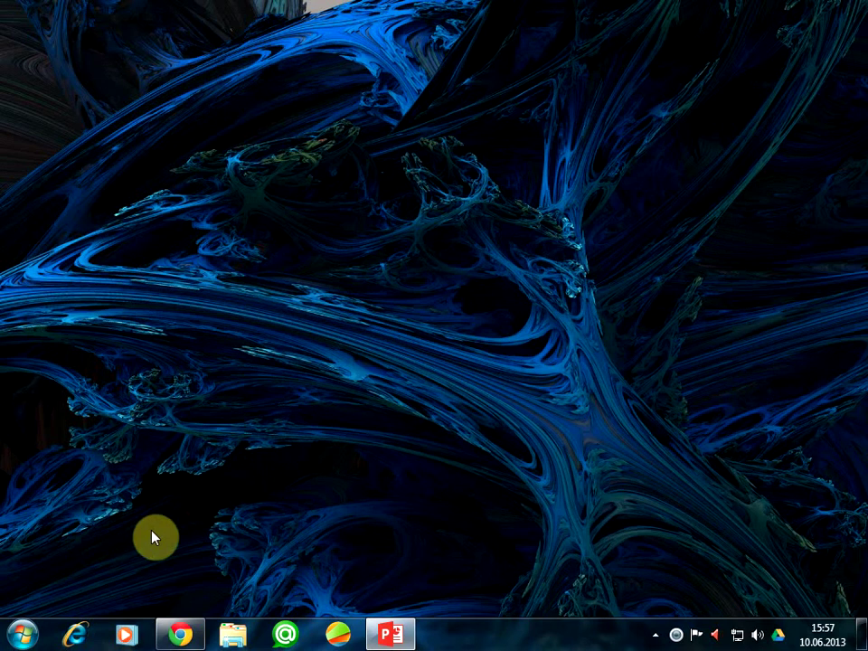
Step: Launch Word 2013 from the desktop and open the recent document first from the Bil-110 folder
{"action": "key", "text": "super"}
{"action": "key", "text": "Up"}
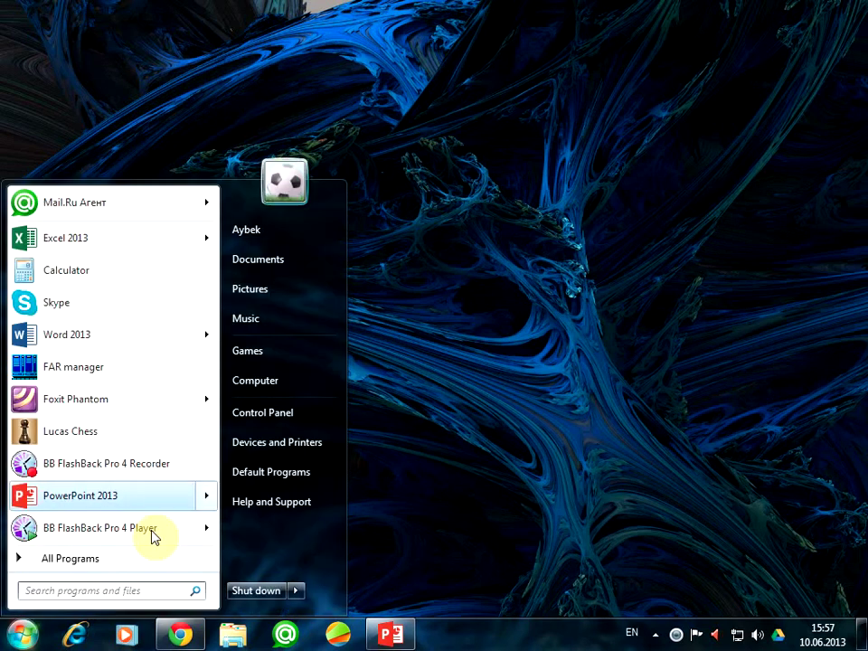
{"action": "key", "text": "Up"}
{"action": "key", "text": "Up"}
{"action": "key", "text": "Up"}
{"action": "key", "text": "Up"}
{"action": "key", "text": "Up"}
{"action": "key", "text": "Return"}
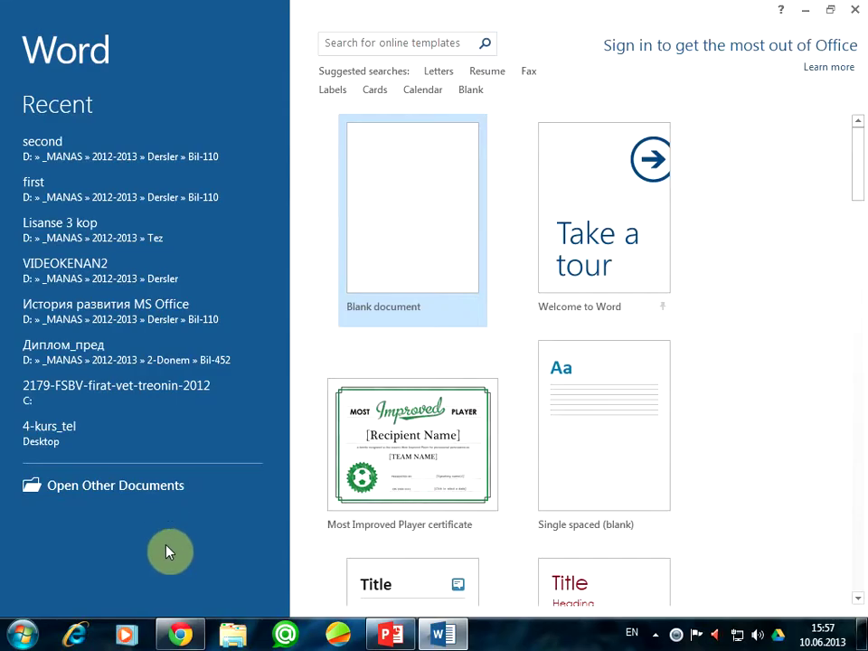
{"action": "left_click", "coordinate": [58, 199]}
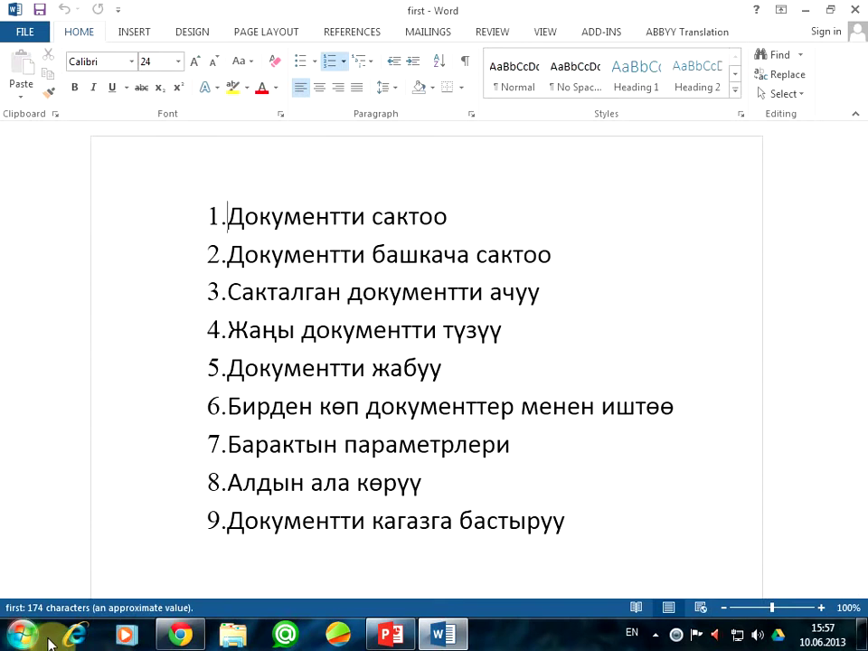
Step: Open the recent document second alongside first and point out its opening line containing 2
{"action": "left_click", "coordinate": [24, 38]}
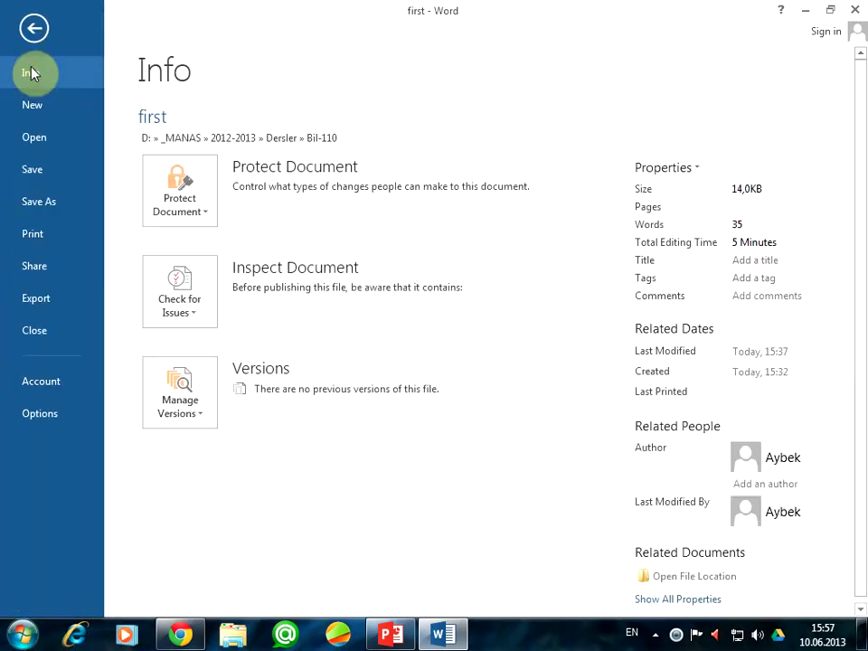
{"action": "left_click", "coordinate": [34, 139]}
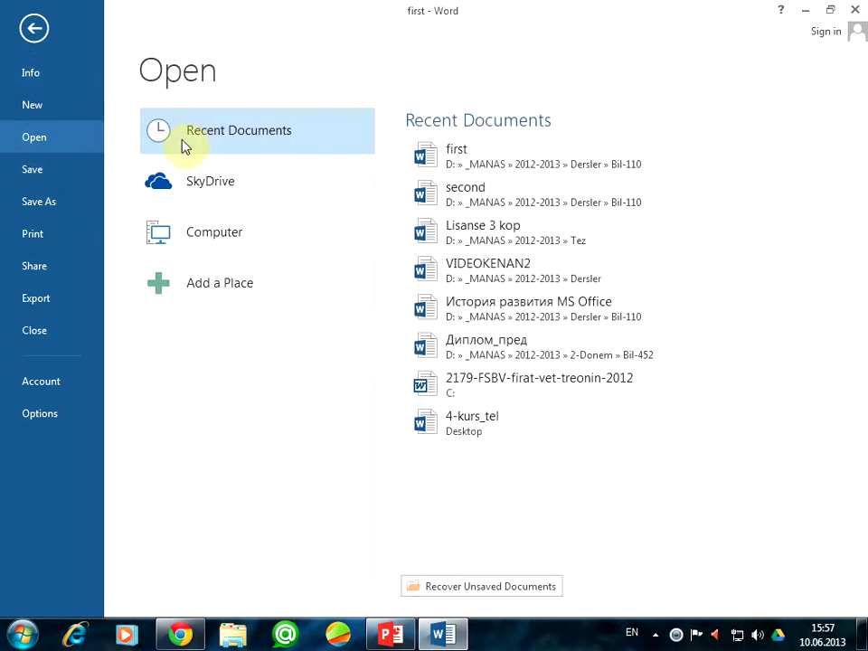
{"action": "left_click", "coordinate": [461, 206]}
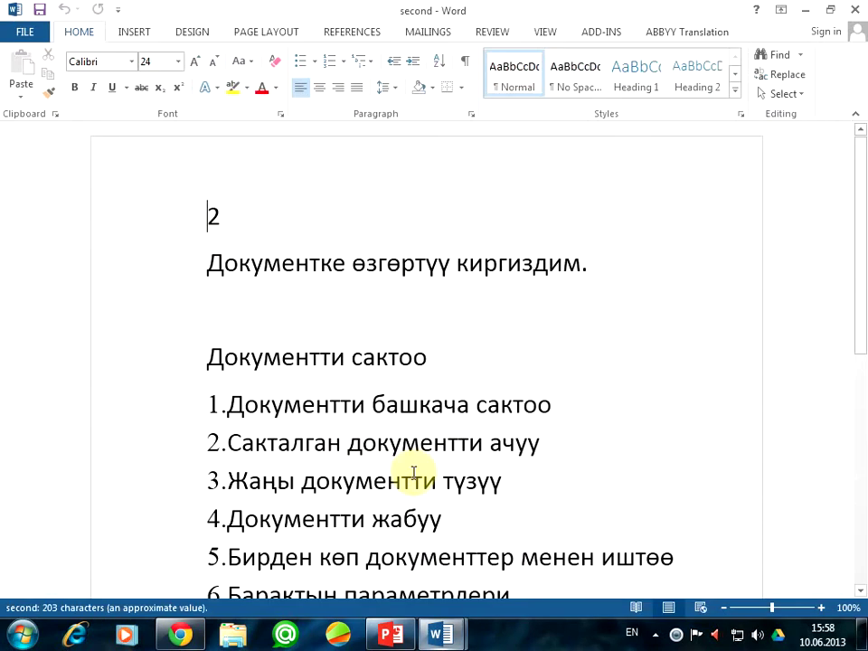
{"action": "left_click", "coordinate": [155, 228]}
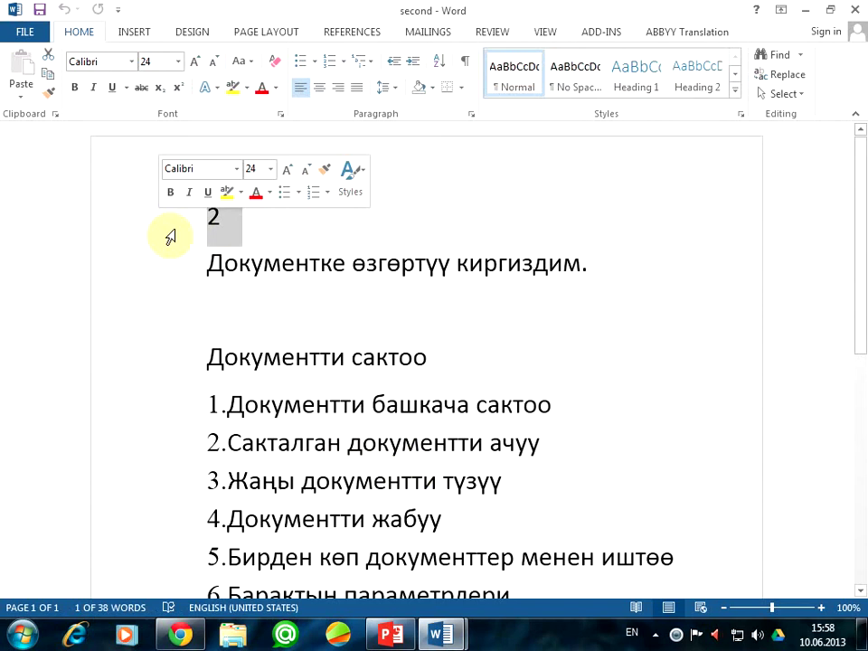
{"action": "left_click", "coordinate": [229, 224]}
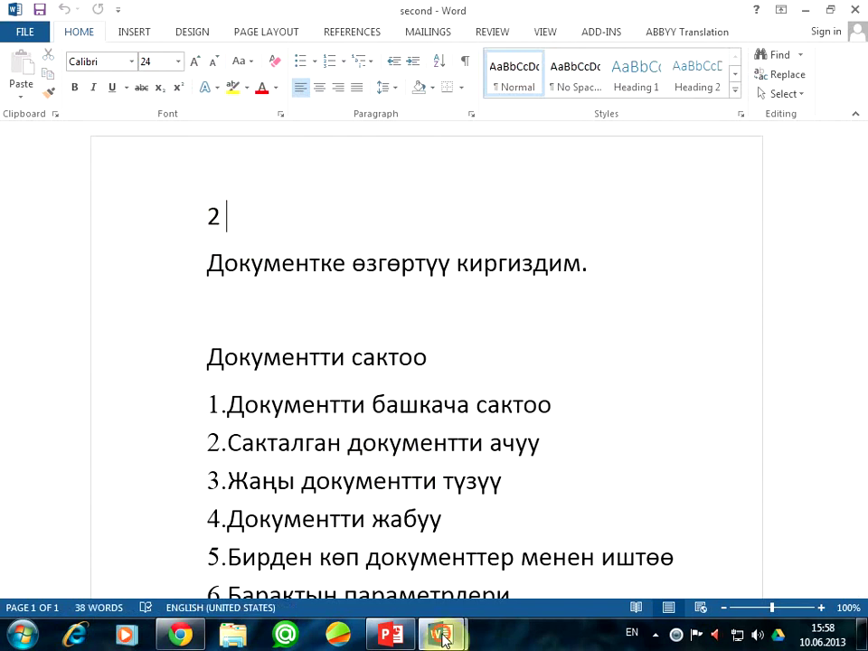
Step: Switch back and forth between the open documents first and second to compare their contents, ending on second
{"action": "mouse_move", "coordinate": [441, 633]}
{"action": "left_click", "coordinate": [370, 541]}
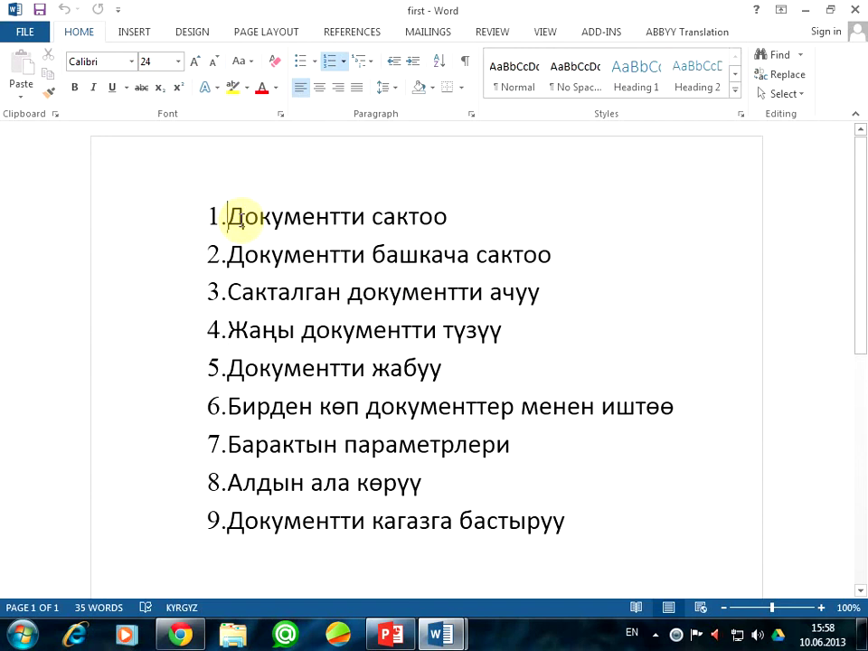
{"action": "mouse_move", "coordinate": [442, 632]}
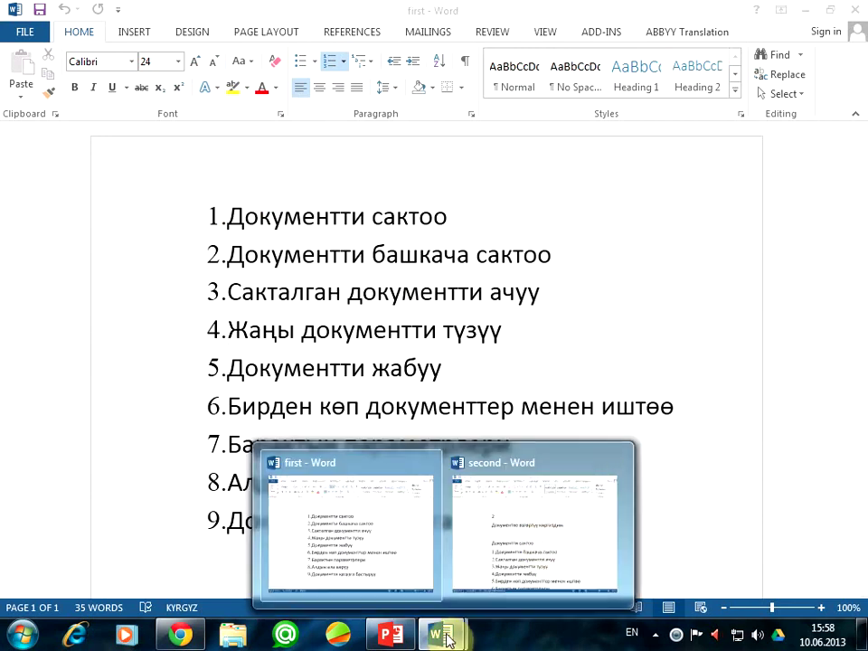
{"action": "left_click", "coordinate": [540, 546]}
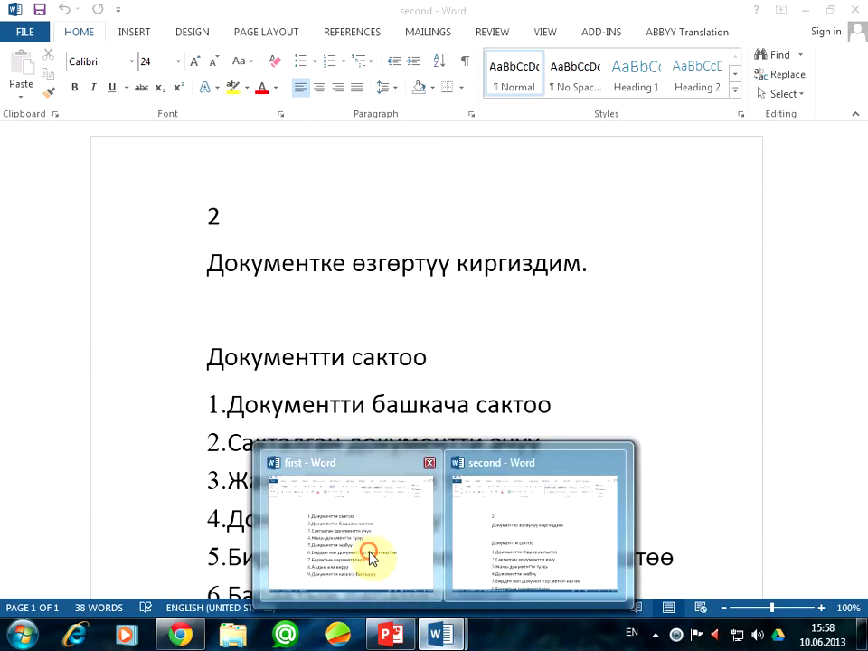
{"action": "left_click", "coordinate": [371, 555]}
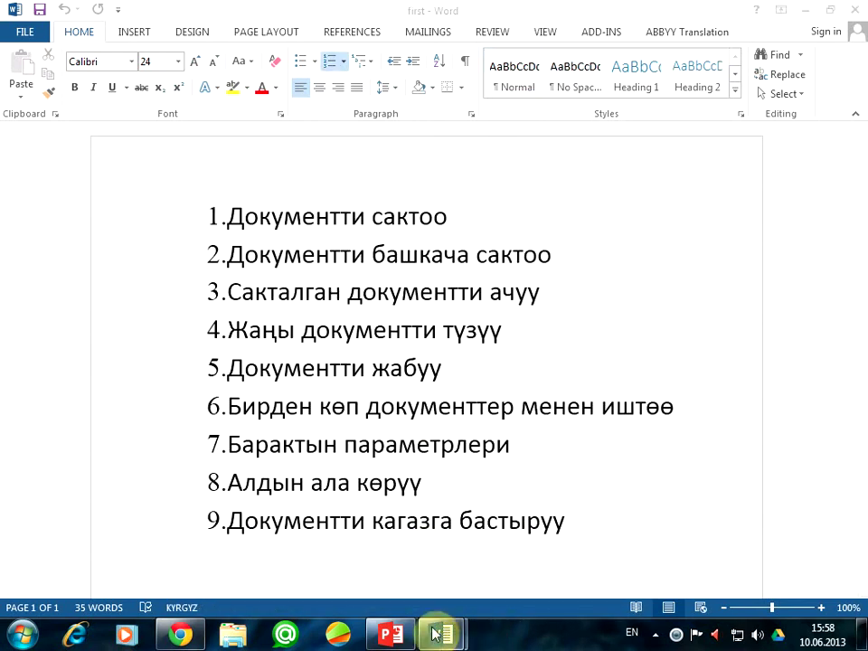
{"action": "mouse_move", "coordinate": [441, 641]}
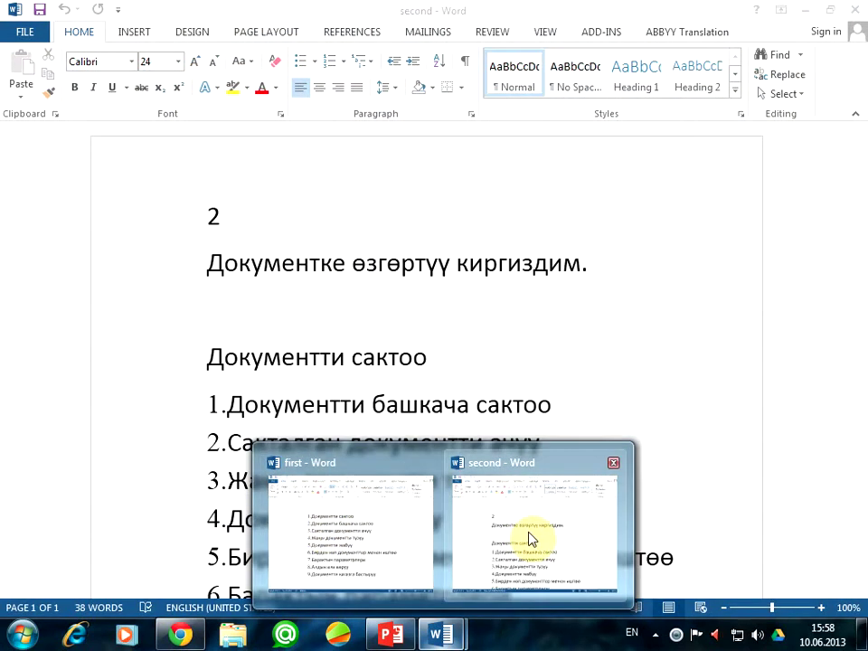
{"action": "left_click", "coordinate": [528, 534]}
{"action": "left_click", "coordinate": [279, 443]}
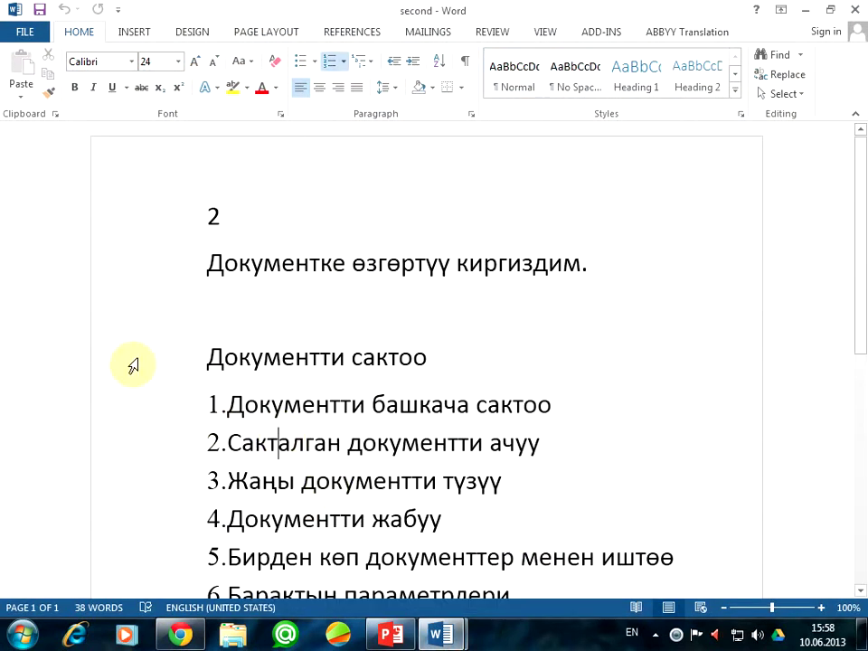
Step: Create a new blank document while first and second stay open
{"action": "left_click", "coordinate": [25, 30]}
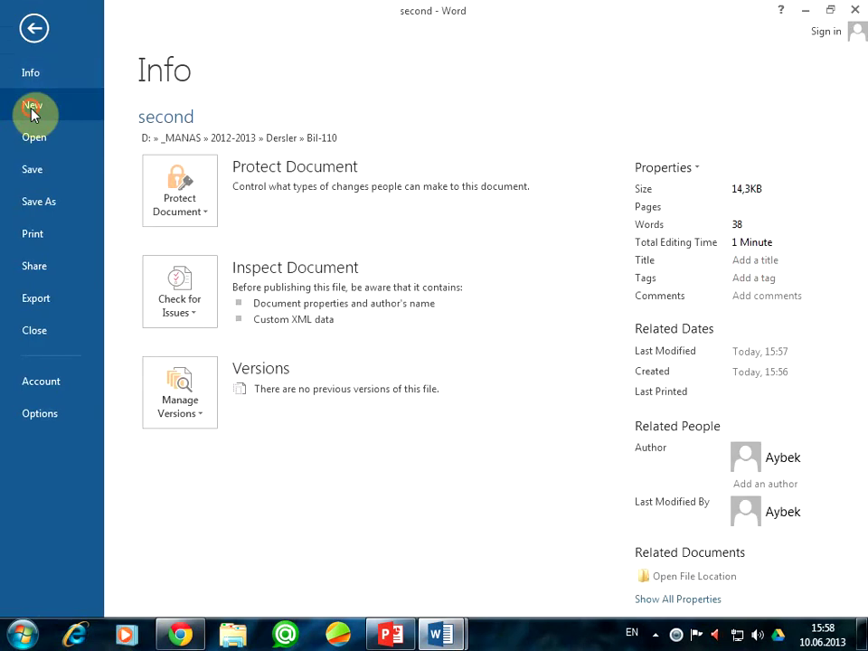
{"action": "left_click", "coordinate": [32, 107]}
{"action": "left_click", "coordinate": [253, 288]}
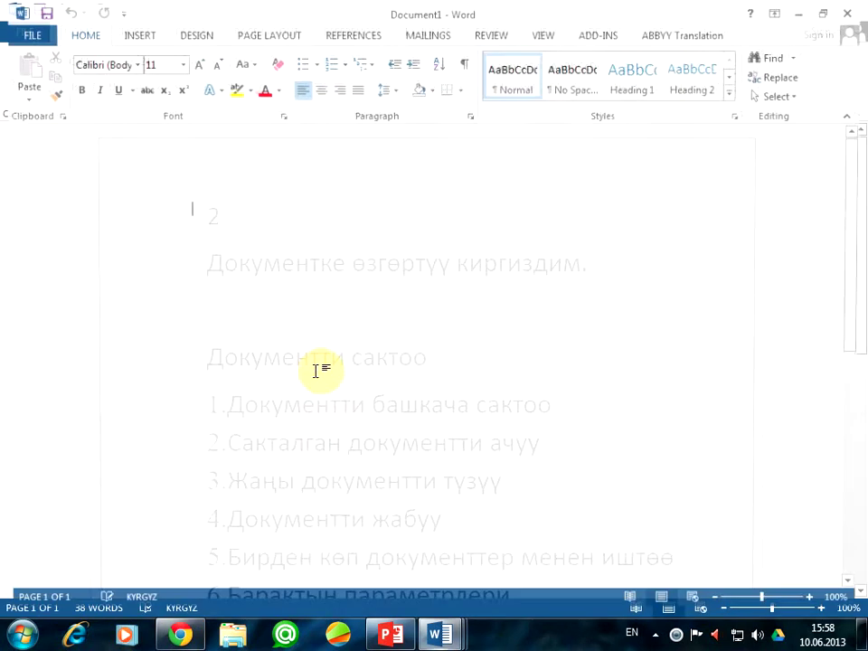
Step: Switch to Chrome, open the AKIpress news site in a new tab, and open its main news article
{"action": "left_click", "coordinate": [181, 634]}
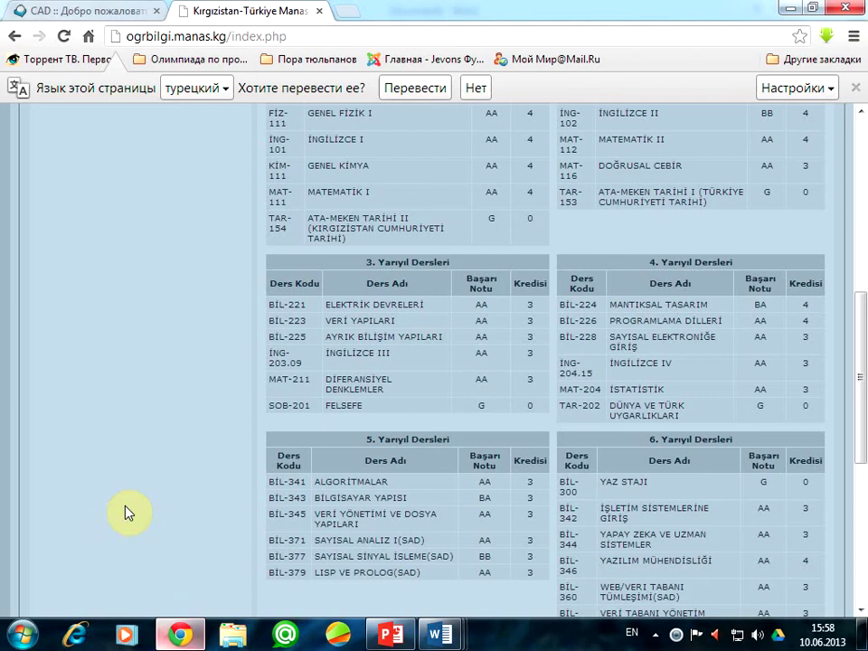
{"action": "left_click", "coordinate": [344, 16]}
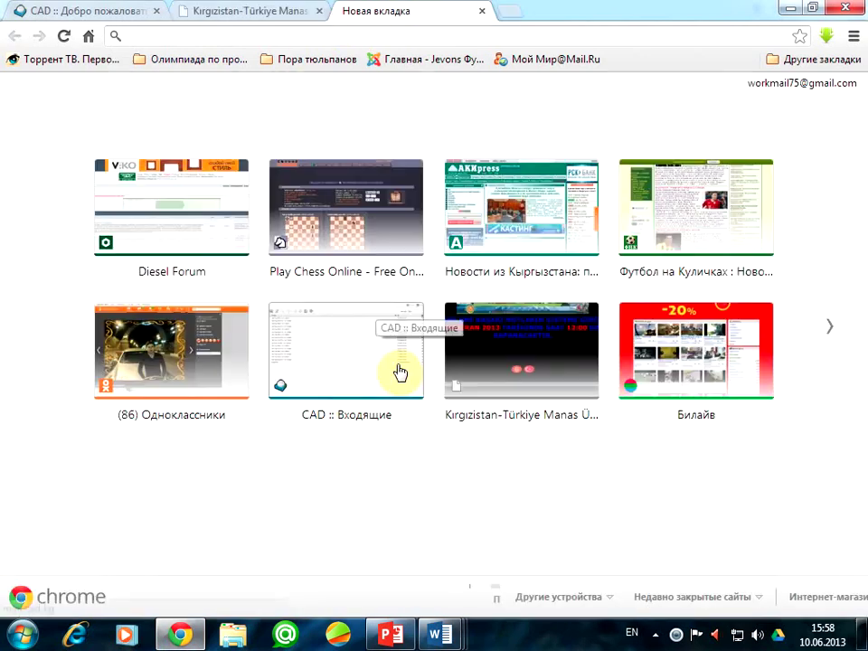
{"action": "left_click", "coordinate": [539, 207]}
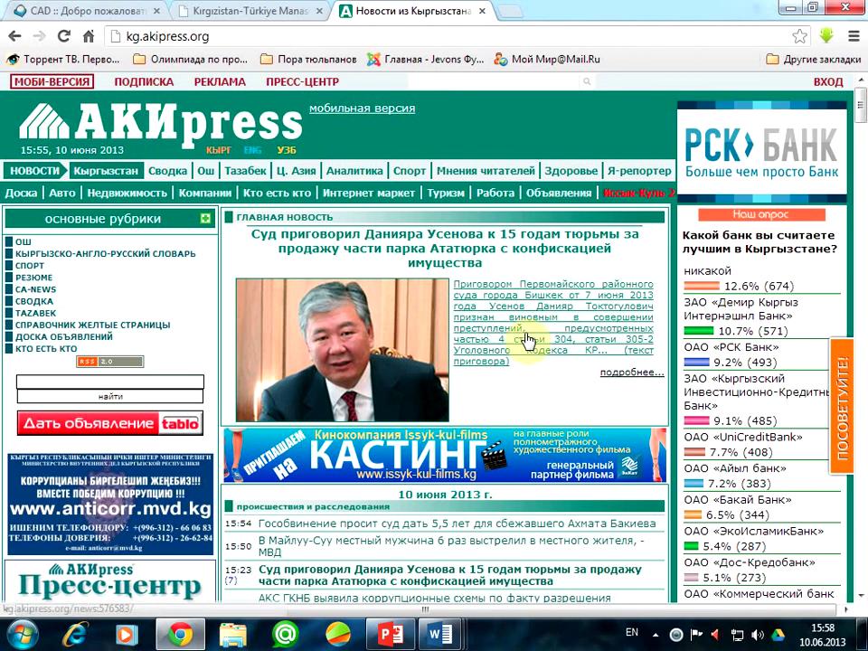
{"action": "left_click", "coordinate": [527, 339]}
Step: Select the article's text from its opening paragraph through its final paragraph and copy it
{"action": "left_click_drag", "start_coordinate": [452, 320], "coordinate": [539, 198]}
{"action": "scroll", "coordinate": [529, 419], "scroll_direction": "down", "scroll_amount": 6}
{"action": "scroll", "coordinate": [611, 462], "scroll_direction": "down", "scroll_amount": 15}
{"action": "scroll", "coordinate": [500, 502], "scroll_direction": "down", "scroll_amount": 12}
{"action": "scroll", "coordinate": [539, 197], "scroll_direction": "up", "scroll_amount": 4}
{"action": "scroll", "coordinate": [539, 197], "scroll_direction": "up", "scroll_amount": 1}
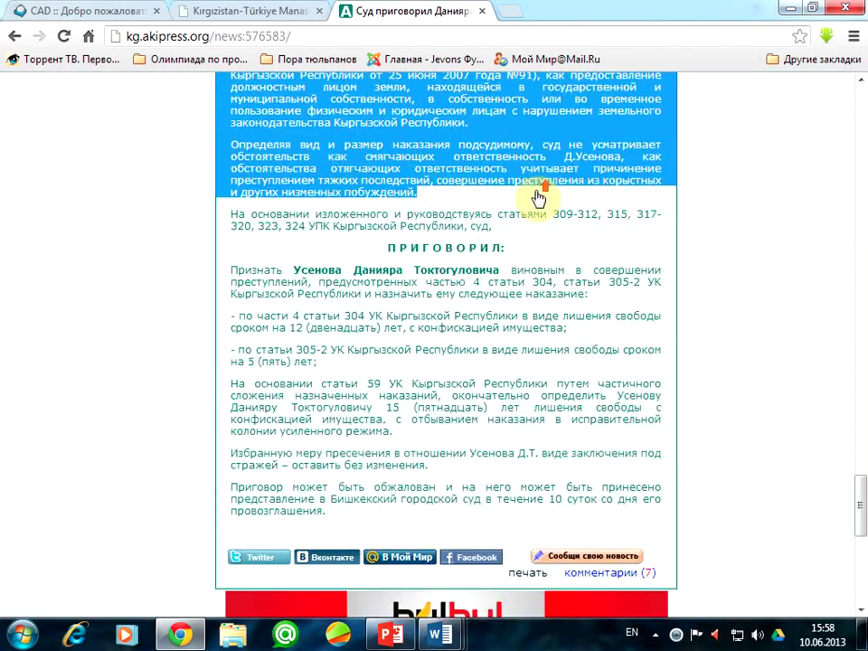
{"action": "right_click", "coordinate": [398, 332]}
{"action": "left_click", "coordinate": [451, 355]}
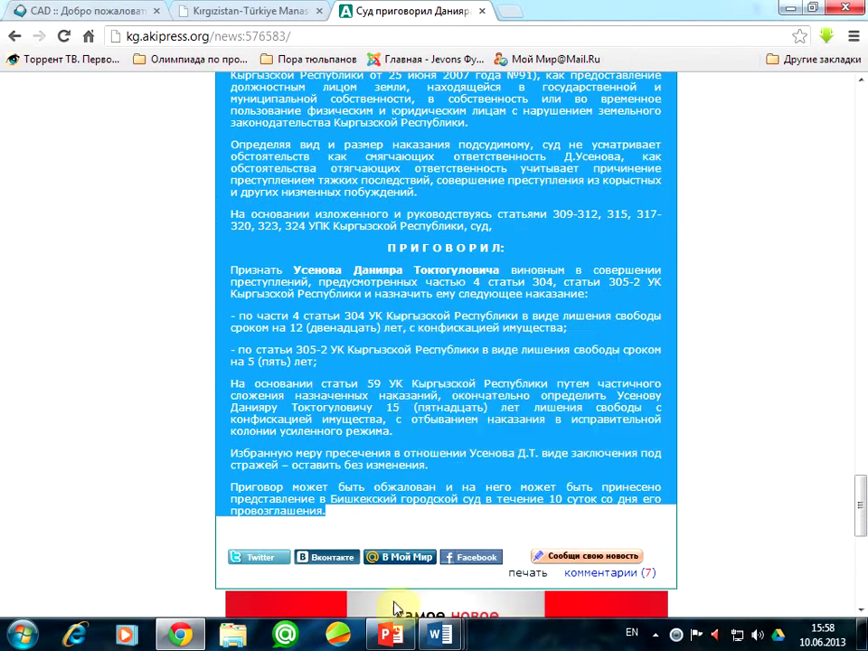
Step: Switch to Word's blank document, paste the copied article into it, and open the Save As options
{"action": "left_click", "coordinate": [440, 634]}
{"action": "left_click", "coordinate": [612, 520]}
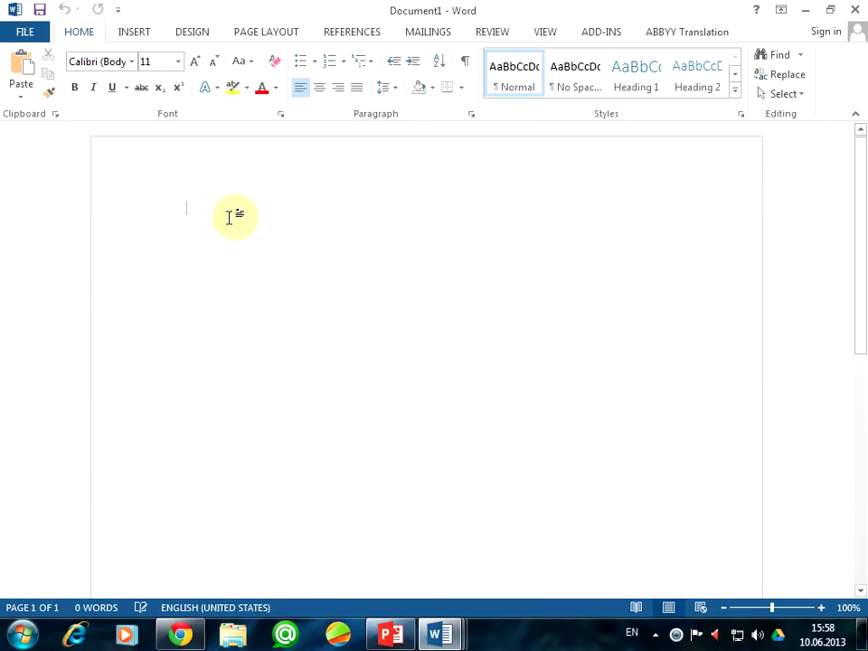
{"action": "key", "text": "ctrl+v"}
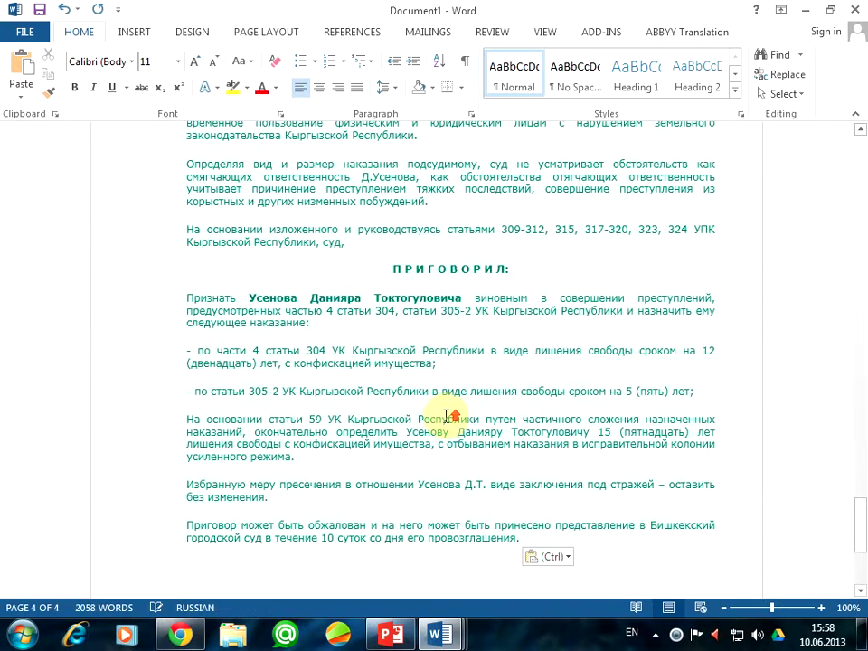
{"action": "scroll", "coordinate": [448, 416], "scroll_direction": "up", "scroll_amount": 20}
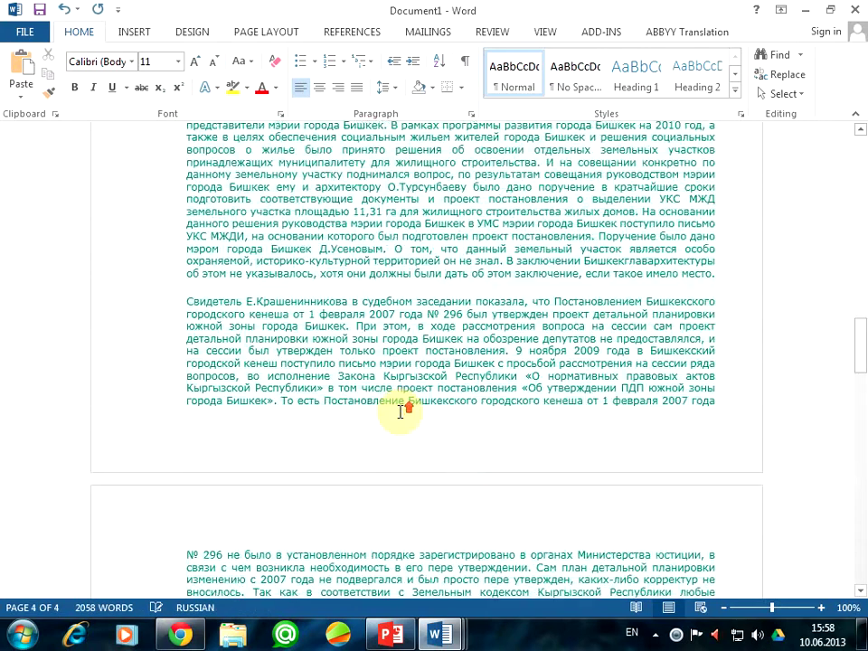
{"action": "scroll", "coordinate": [400, 411], "scroll_direction": "up", "scroll_amount": 20}
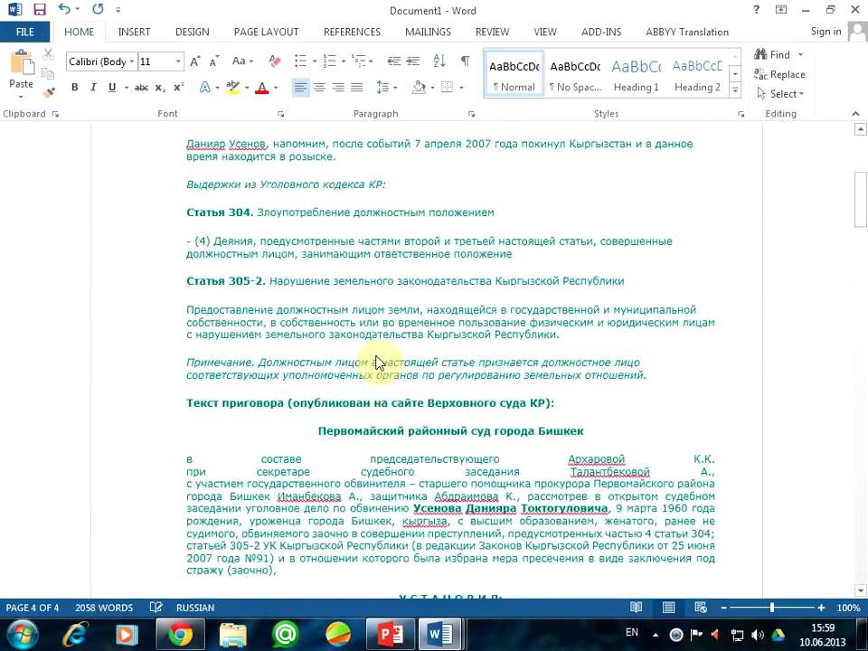
{"action": "scroll", "coordinate": [376, 362], "scroll_direction": "up", "scroll_amount": 7}
{"action": "left_click", "coordinate": [310, 207]}
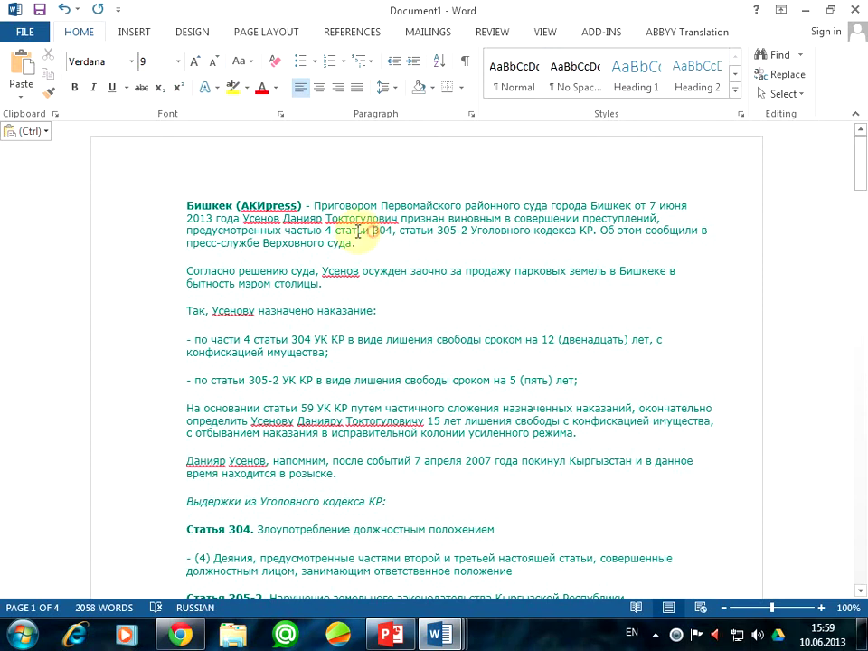
{"action": "left_click", "coordinate": [39, 9]}
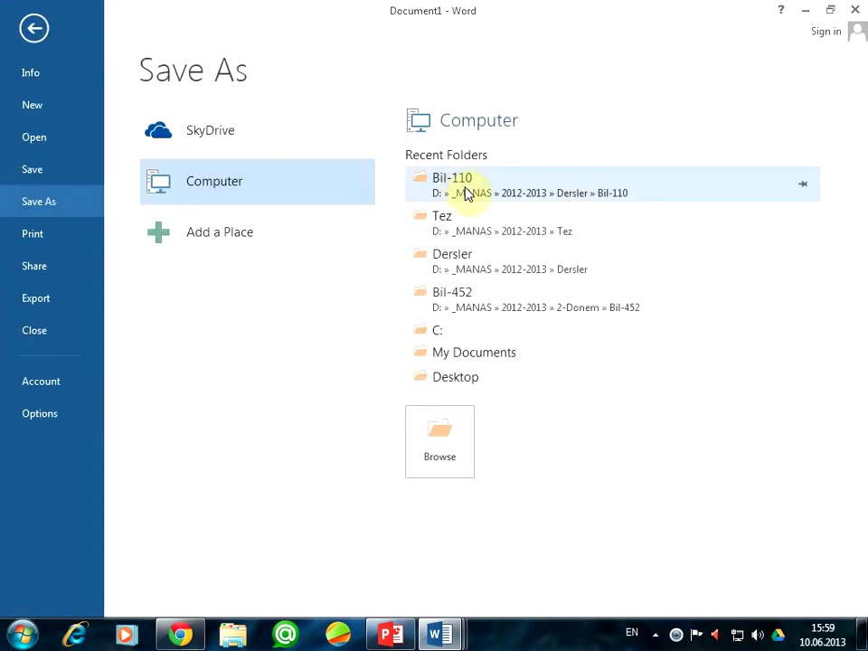
{"action": "left_click", "coordinate": [453, 432]}
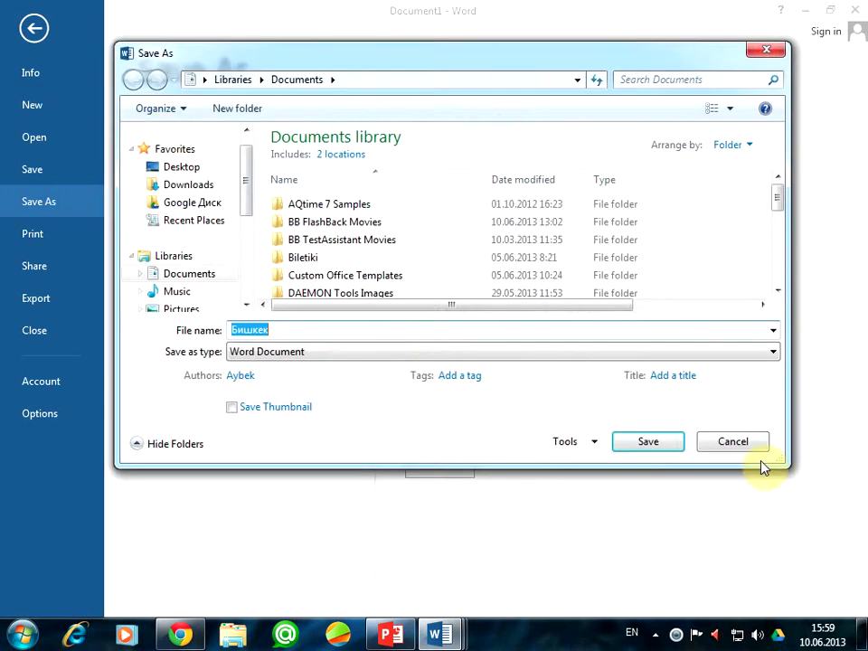
{"action": "left_click", "coordinate": [756, 447]}
{"action": "left_click", "coordinate": [507, 192]}
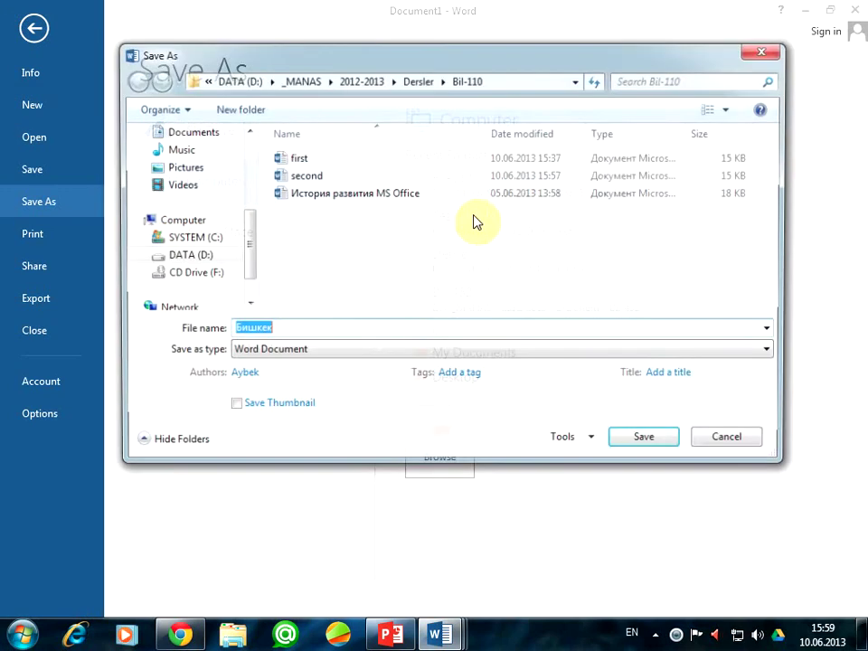
{"action": "left_click", "coordinate": [762, 450]}
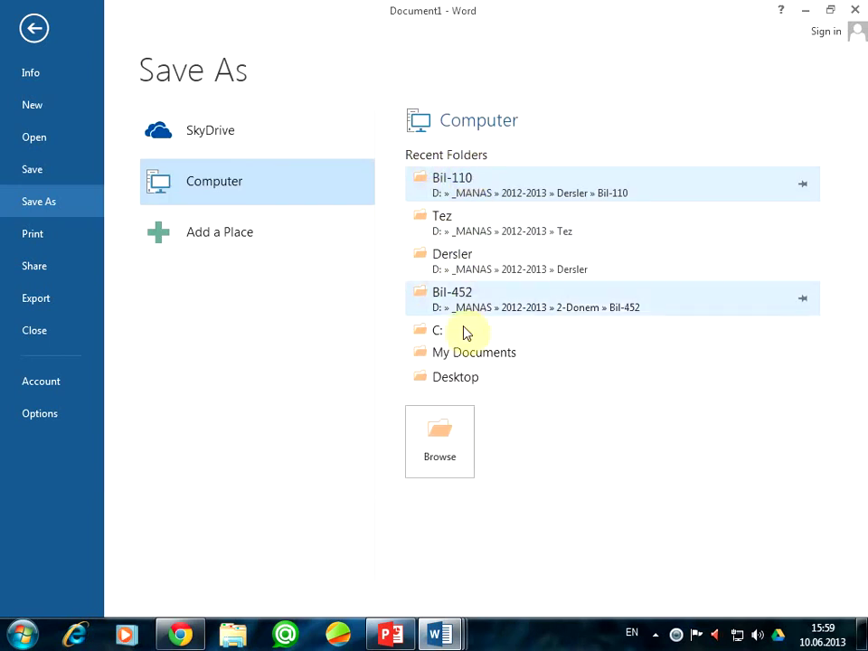
Step: Save the new document in the Bil-110 folder as a Word Document named uchunchu
{"action": "left_click", "coordinate": [495, 194]}
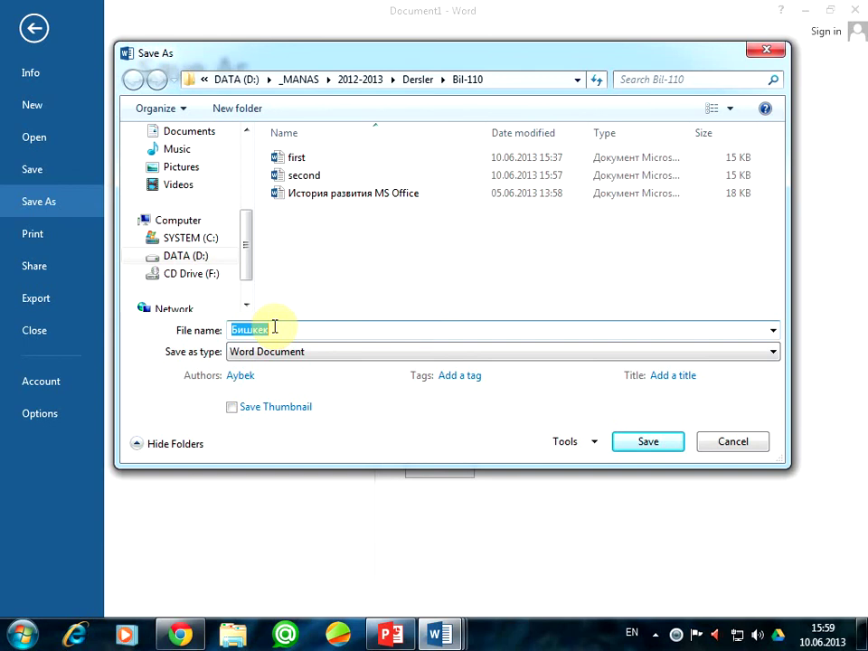
{"action": "type", "text": "uchunch"}
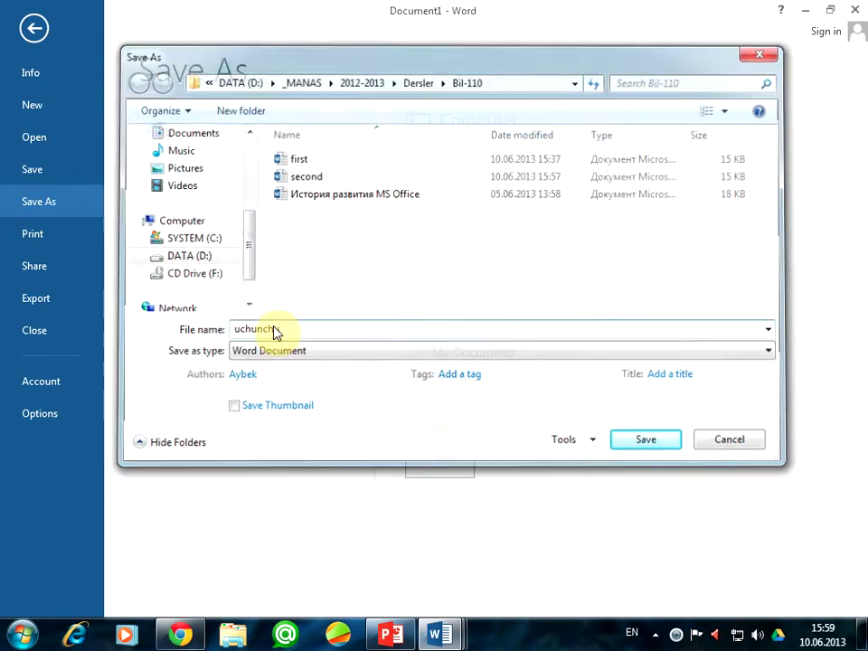
{"action": "key", "text": "Return"}
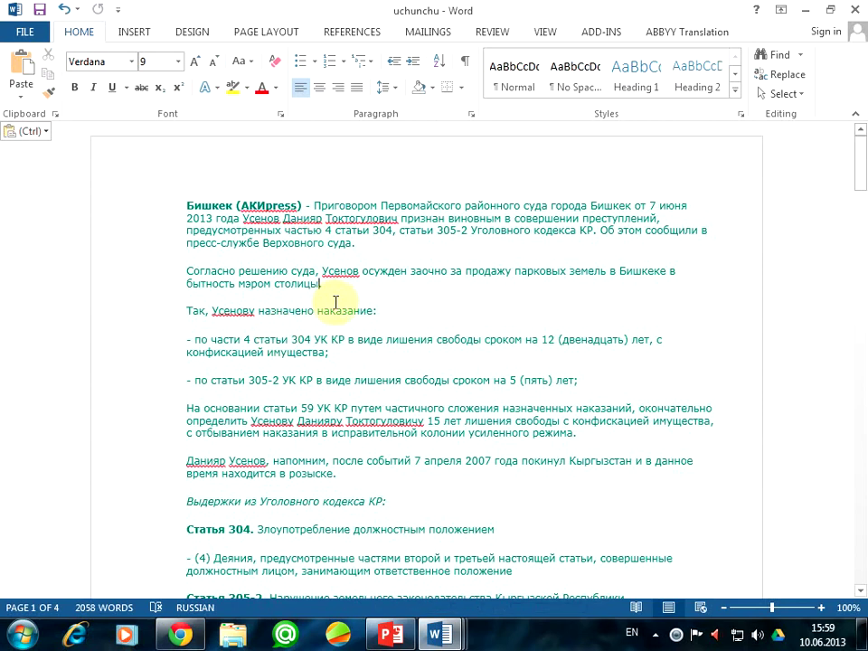
Step: Show the three open documents and switch from uchunchu to second, to first, and back to second
{"action": "left_click", "coordinate": [440, 633]}
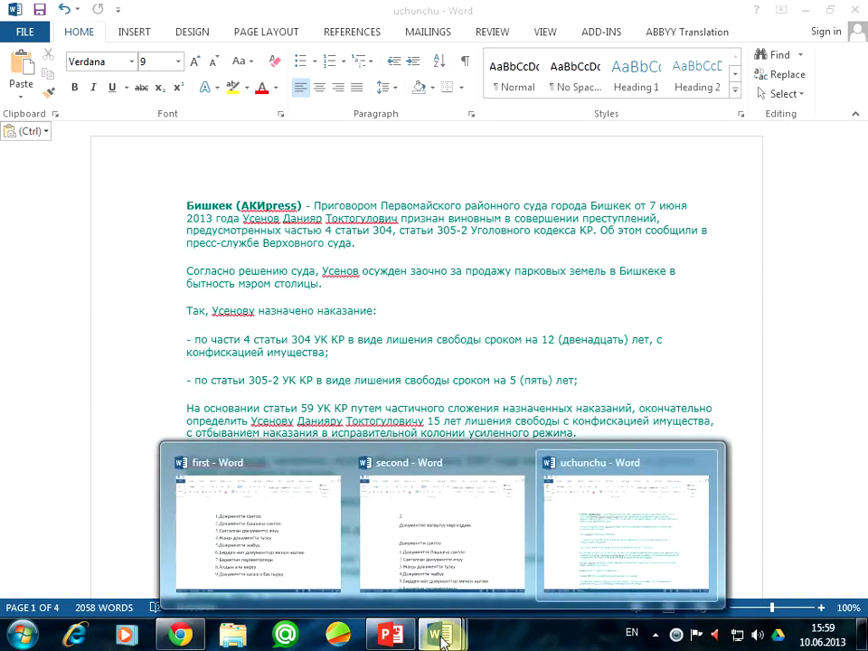
{"action": "left_click", "coordinate": [337, 310]}
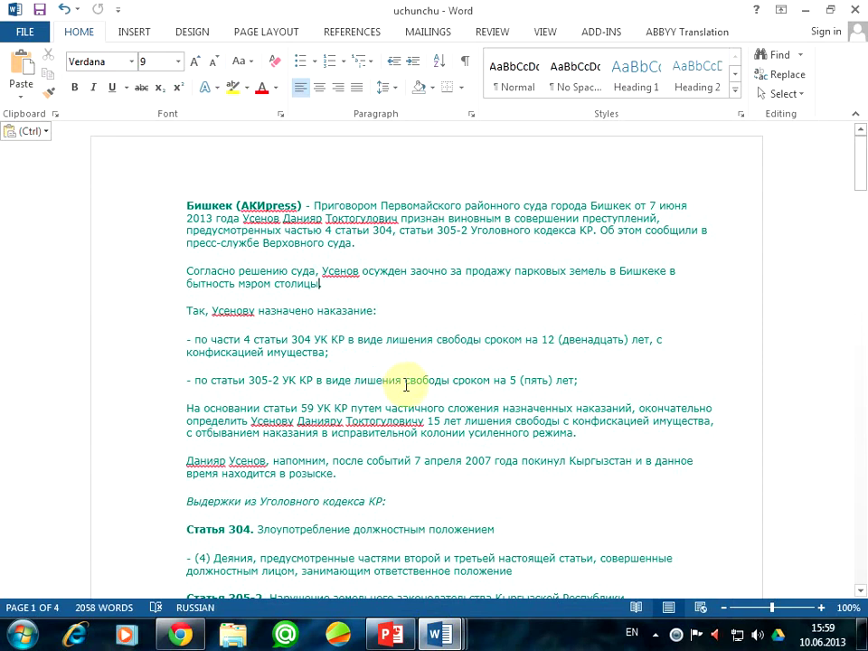
{"action": "mouse_move", "coordinate": [447, 633]}
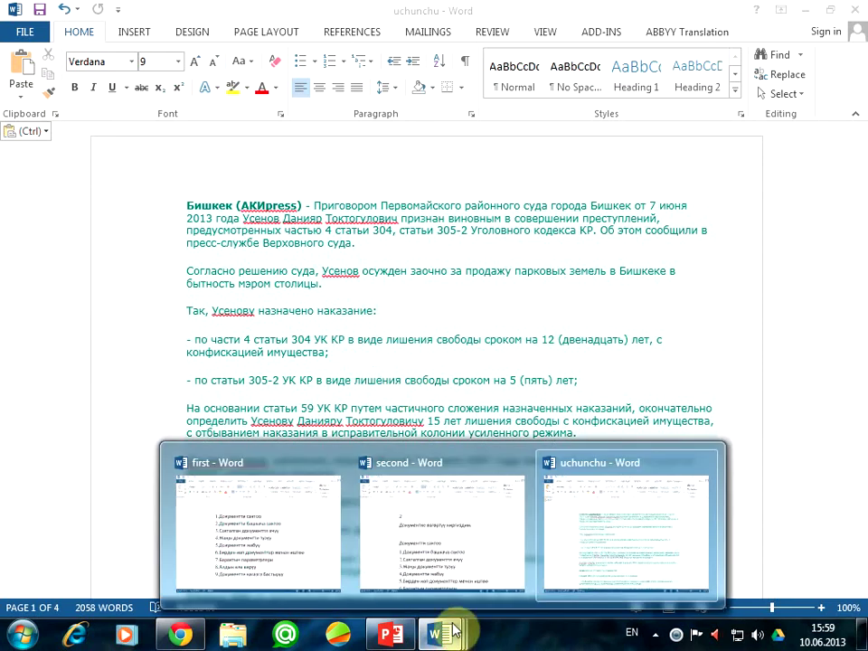
{"action": "left_click", "coordinate": [438, 538]}
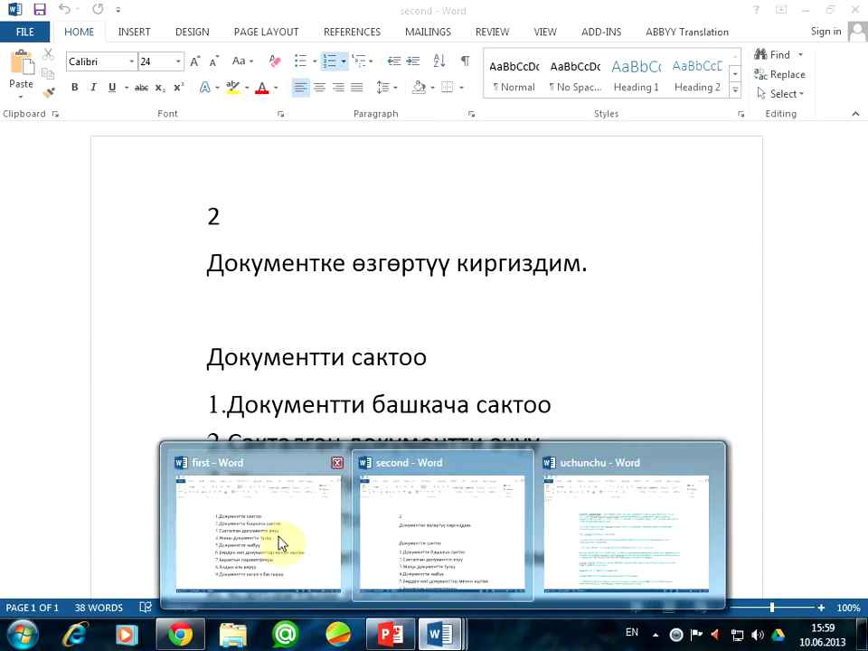
{"action": "left_click", "coordinate": [282, 543]}
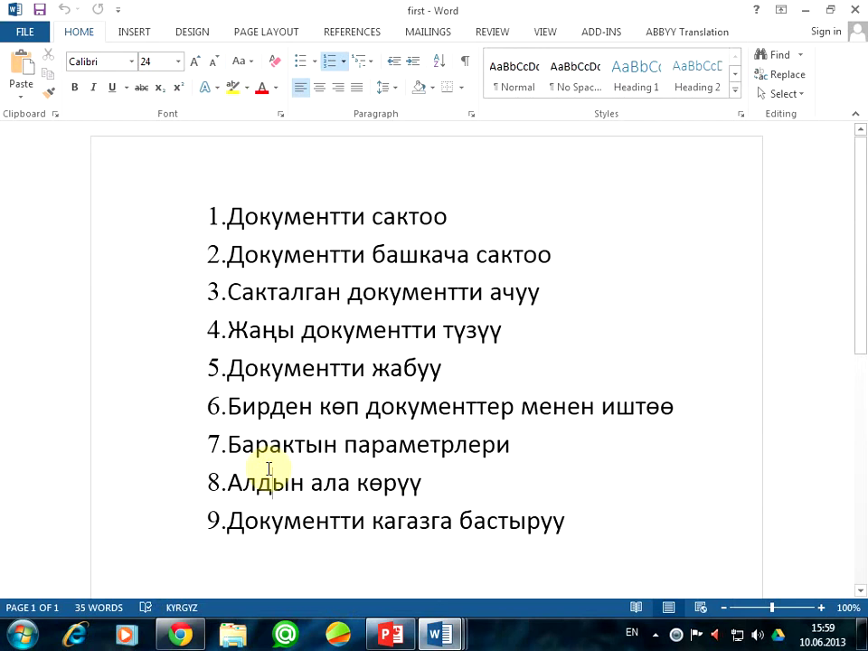
{"action": "mouse_move", "coordinate": [441, 633]}
{"action": "left_click", "coordinate": [443, 556]}
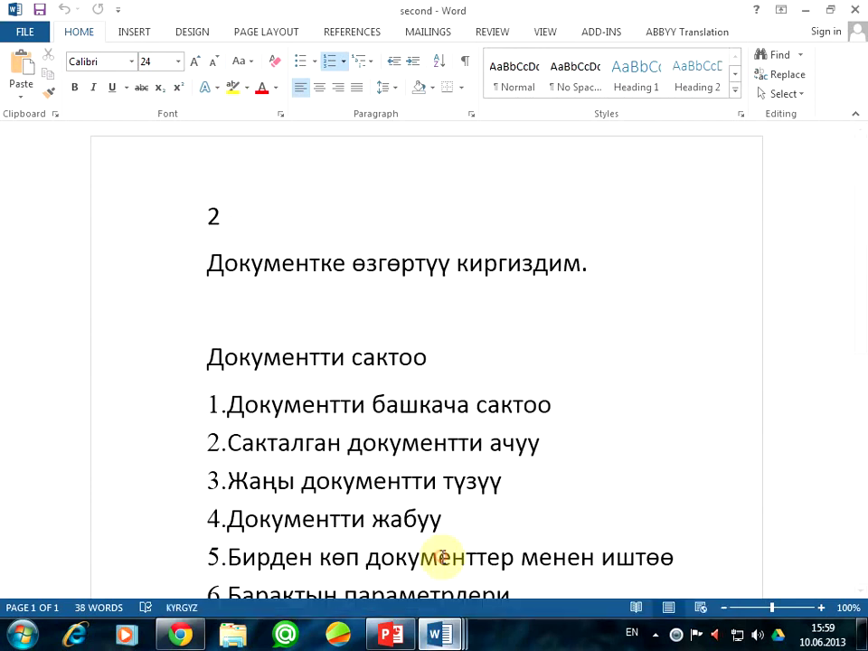
{"action": "left_click", "coordinate": [303, 406]}
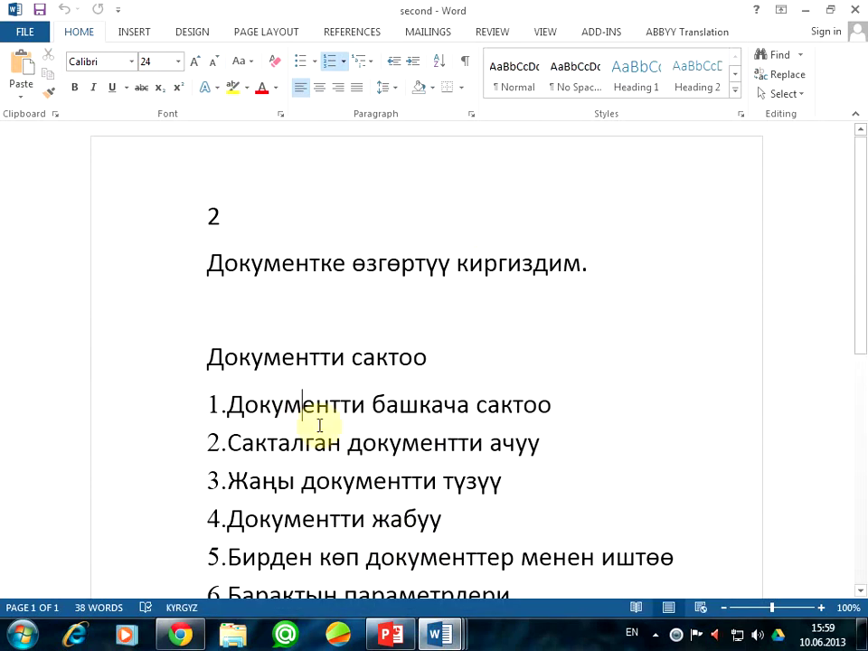
Step: Close only the document second and switch to the document uchunchu
{"action": "left_click", "coordinate": [855, 13]}
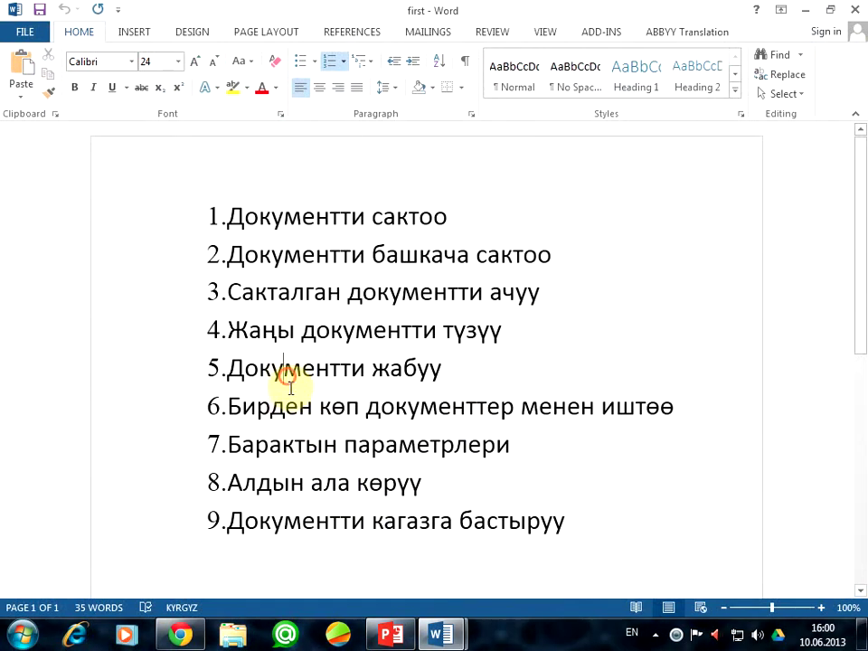
{"action": "mouse_move", "coordinate": [443, 644]}
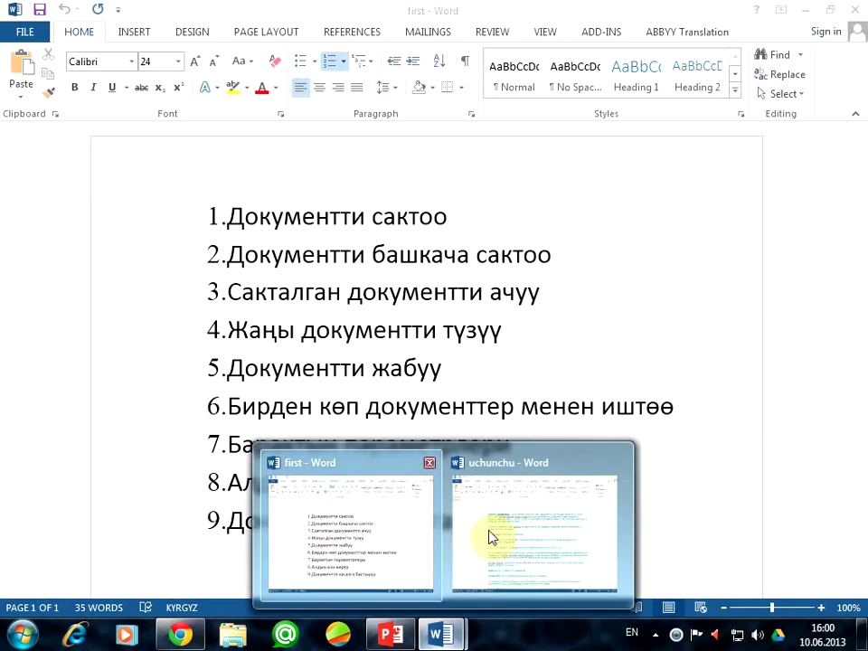
{"action": "left_click", "coordinate": [491, 537]}
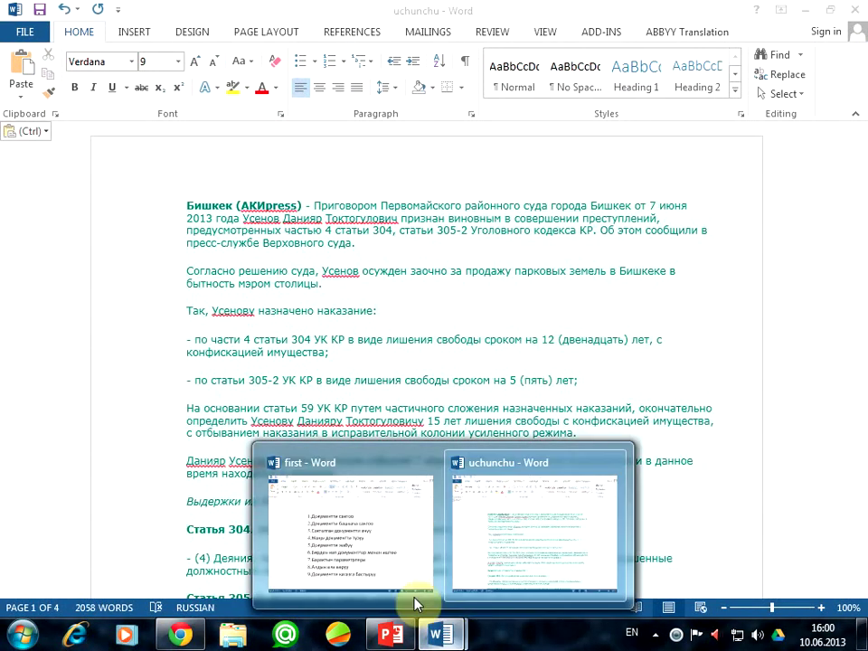
Step: Switch to the document first, which holds the nine-item topic list
{"action": "left_click", "coordinate": [317, 457]}
{"action": "left_click", "coordinate": [314, 407]}
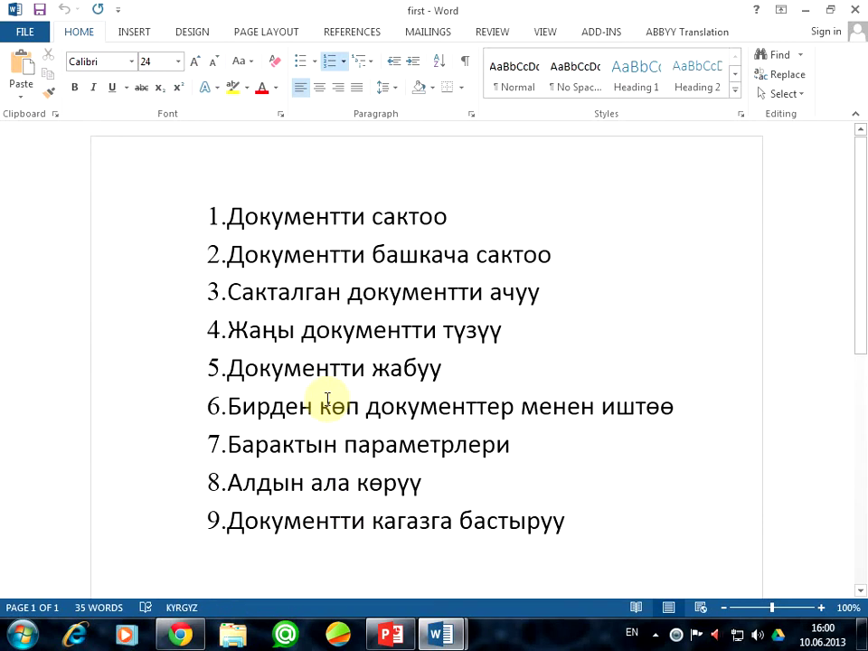
{"action": "left_click", "coordinate": [283, 256]}
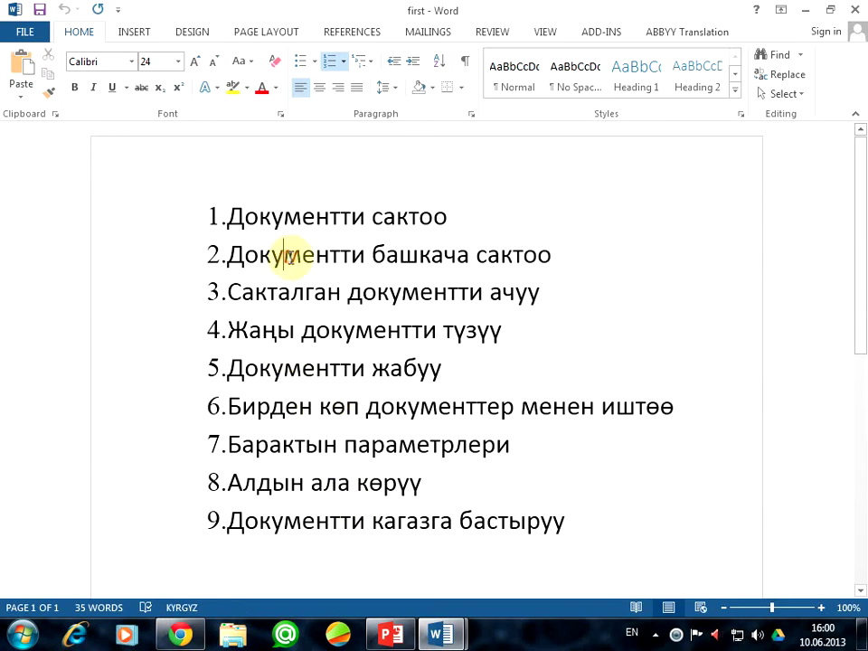
{"action": "left_click", "coordinate": [344, 445]}
{"action": "left_click", "coordinate": [283, 257]}
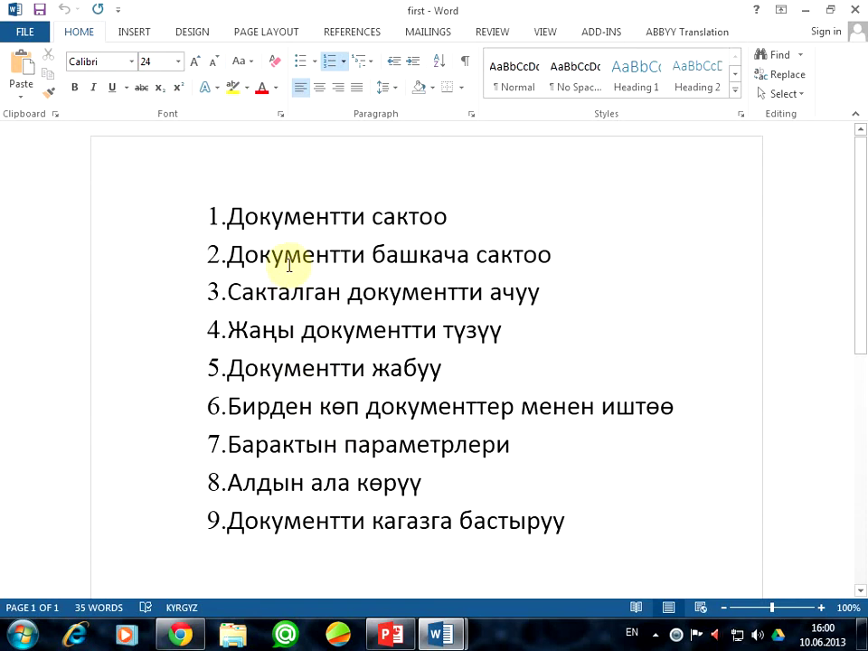
{"action": "left_click_drag", "start_coordinate": [190, 218], "coordinate": [566, 523]}
{"action": "left_click", "coordinate": [570, 527]}
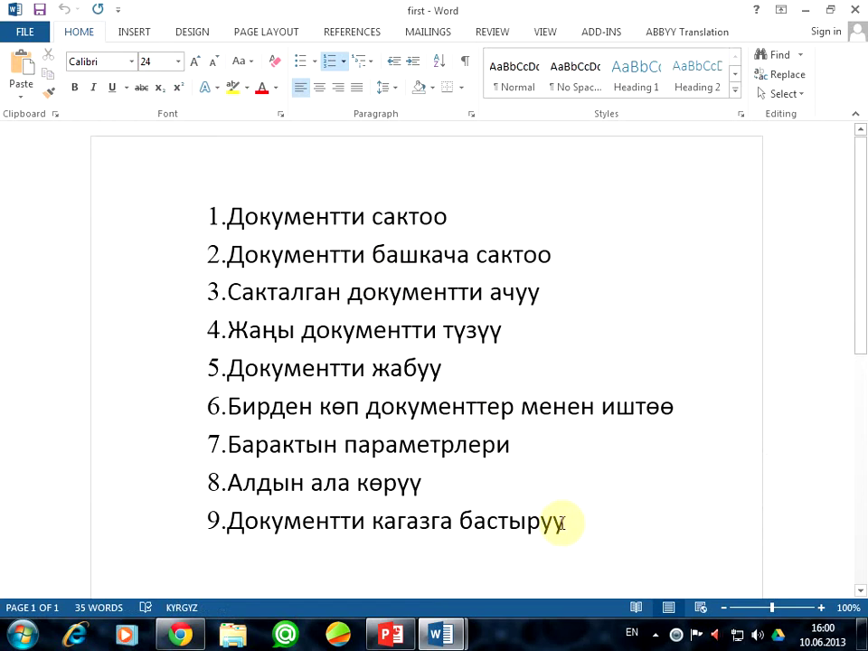
{"action": "left_click", "coordinate": [189, 220]}
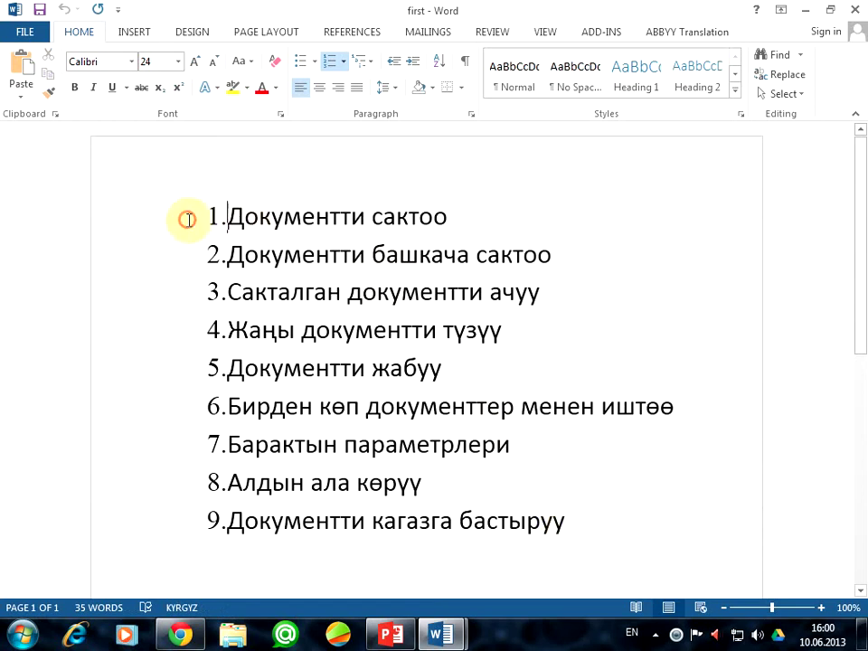
Step: Apply strikethrough to list items 1 through 6, one line at a time
{"action": "left_click", "coordinate": [164, 223]}
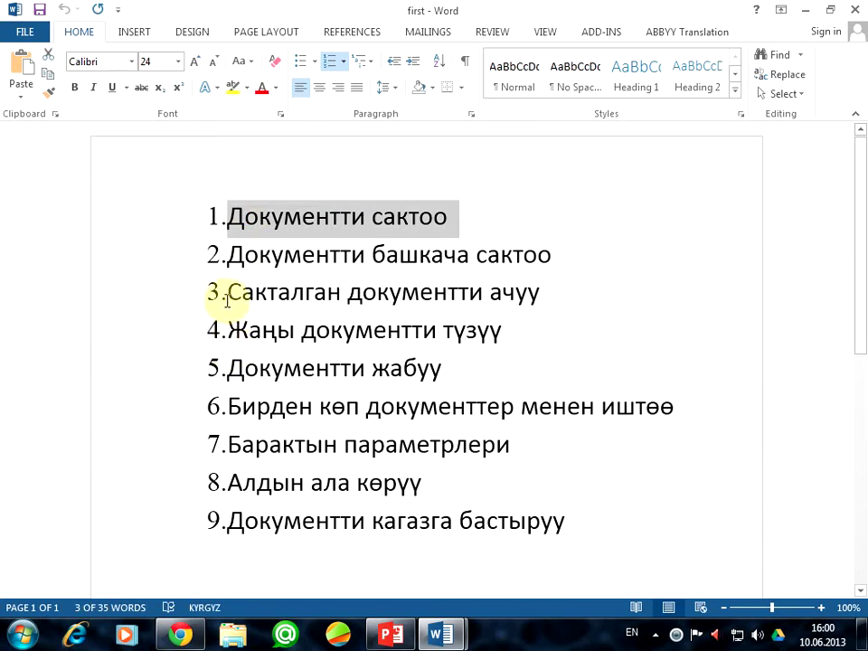
{"action": "left_click", "coordinate": [141, 87]}
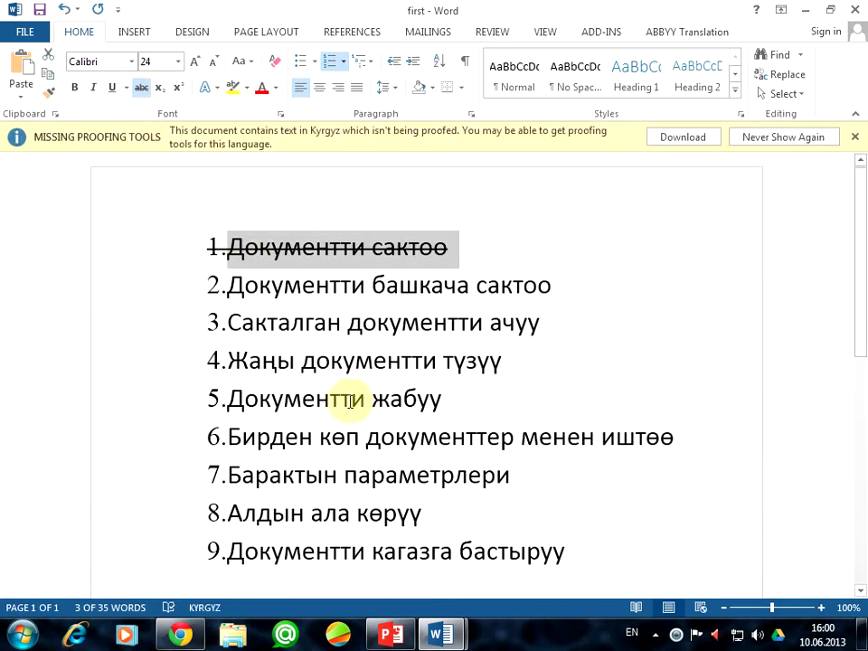
{"action": "left_click", "coordinate": [169, 298]}
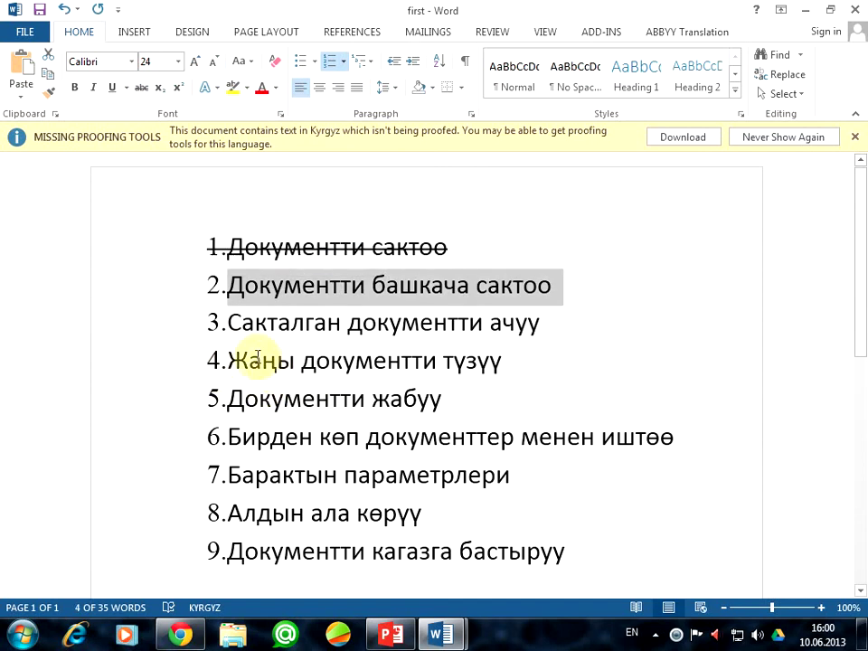
{"action": "left_click", "coordinate": [138, 88]}
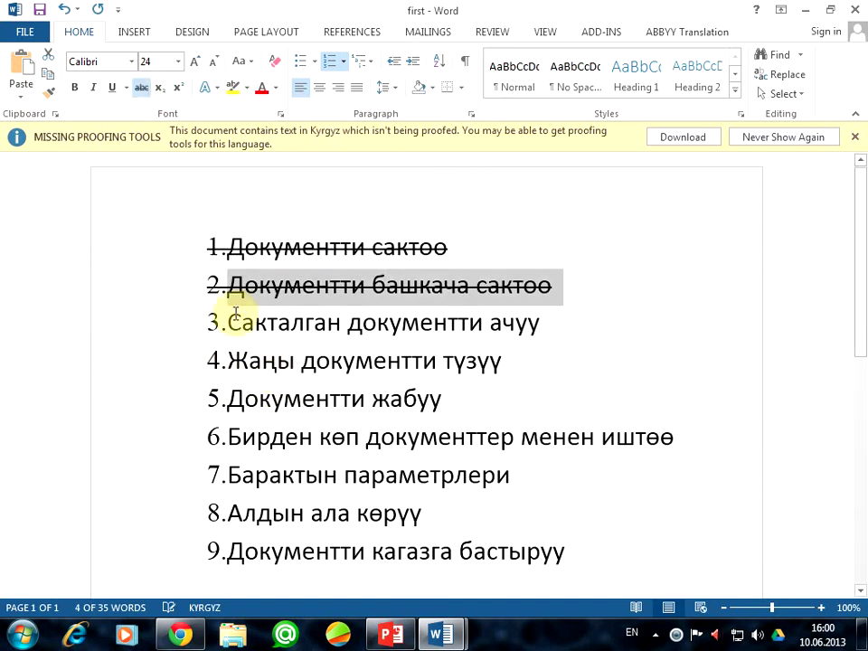
{"action": "left_click", "coordinate": [172, 324]}
{"action": "left_click", "coordinate": [141, 88]}
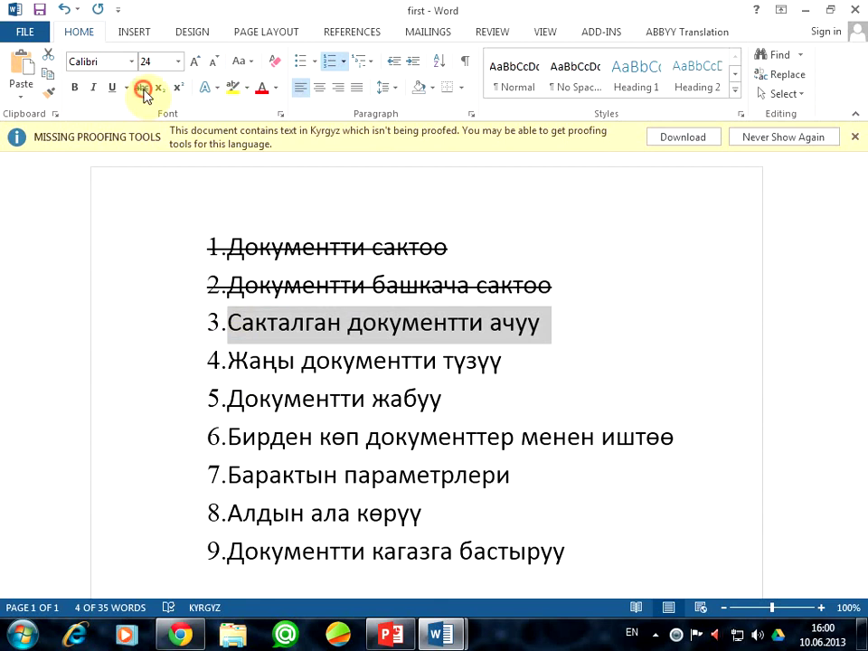
{"action": "left_click", "coordinate": [166, 367]}
{"action": "left_click", "coordinate": [141, 88]}
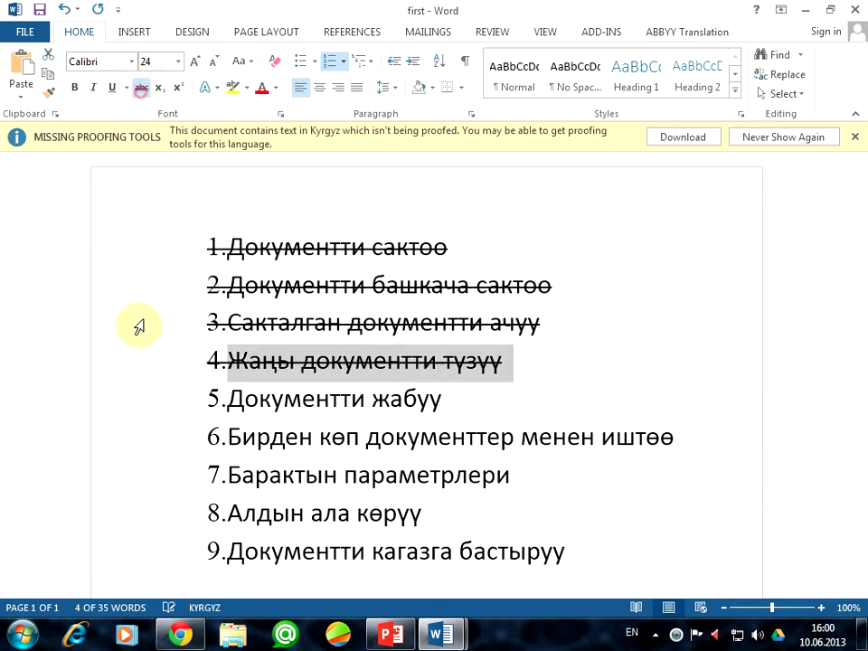
{"action": "left_click", "coordinate": [163, 398]}
{"action": "left_click", "coordinate": [141, 87]}
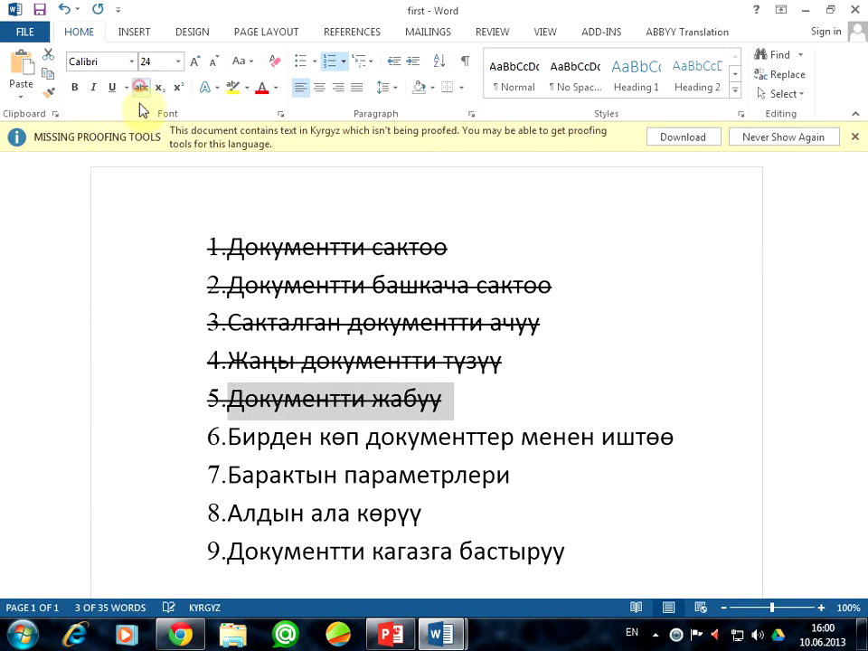
{"action": "left_click", "coordinate": [168, 439]}
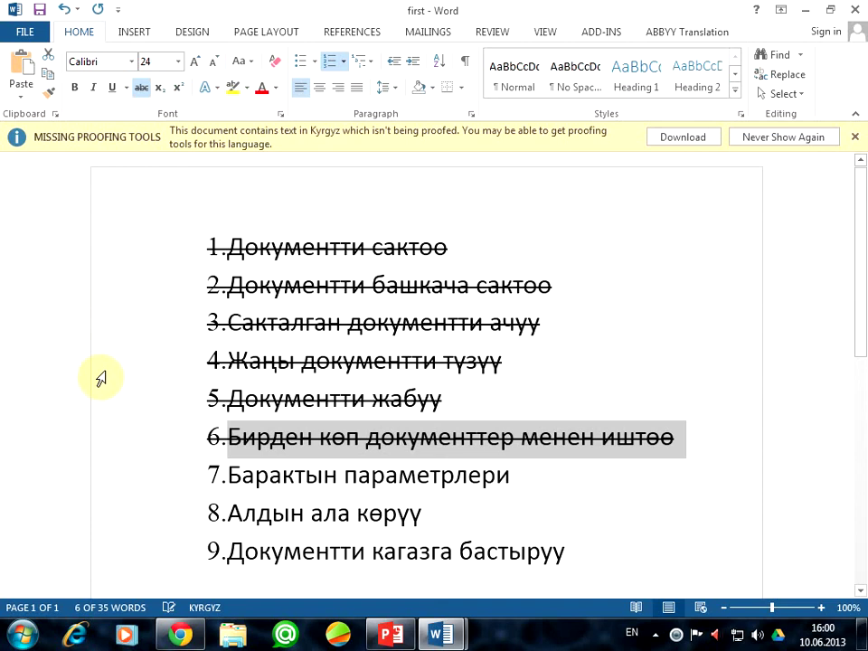
Step: Deselect the struck-through text and save the document under its existing name
{"action": "scroll", "coordinate": [96, 378], "scroll_direction": "down", "scroll_amount": 3}
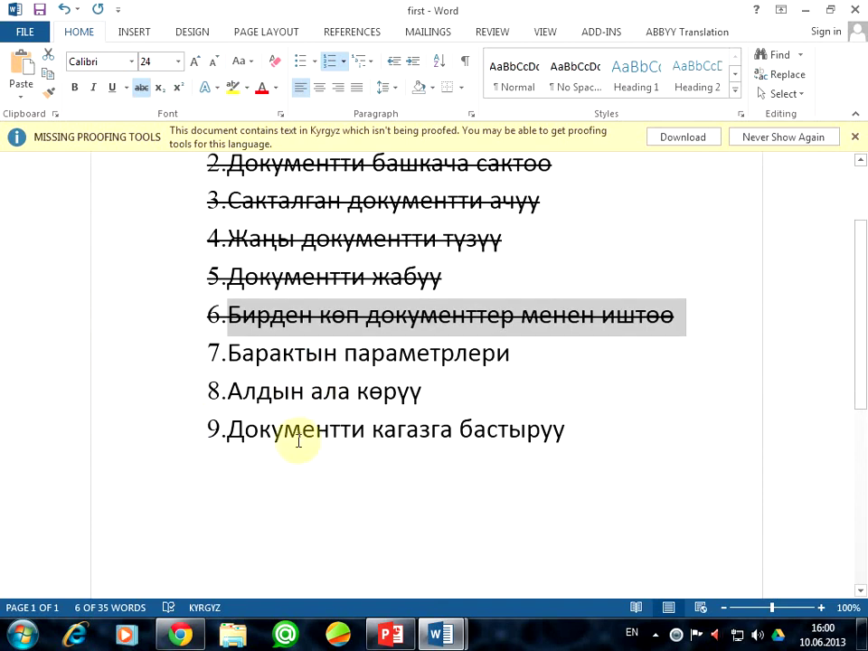
{"action": "left_click", "coordinate": [288, 432]}
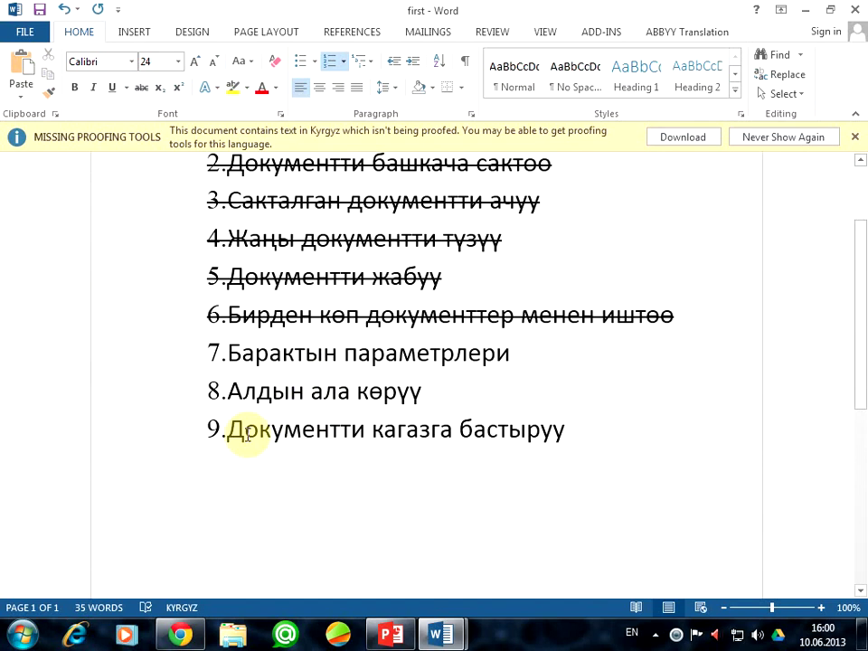
{"action": "scroll", "coordinate": [294, 345], "scroll_direction": "up", "scroll_amount": 3}
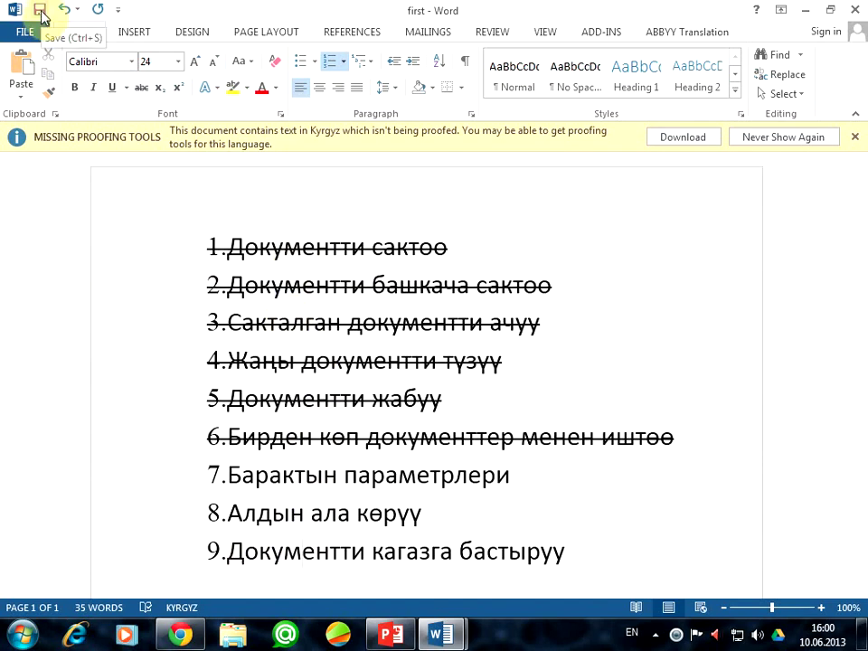
{"action": "left_click", "coordinate": [41, 13]}
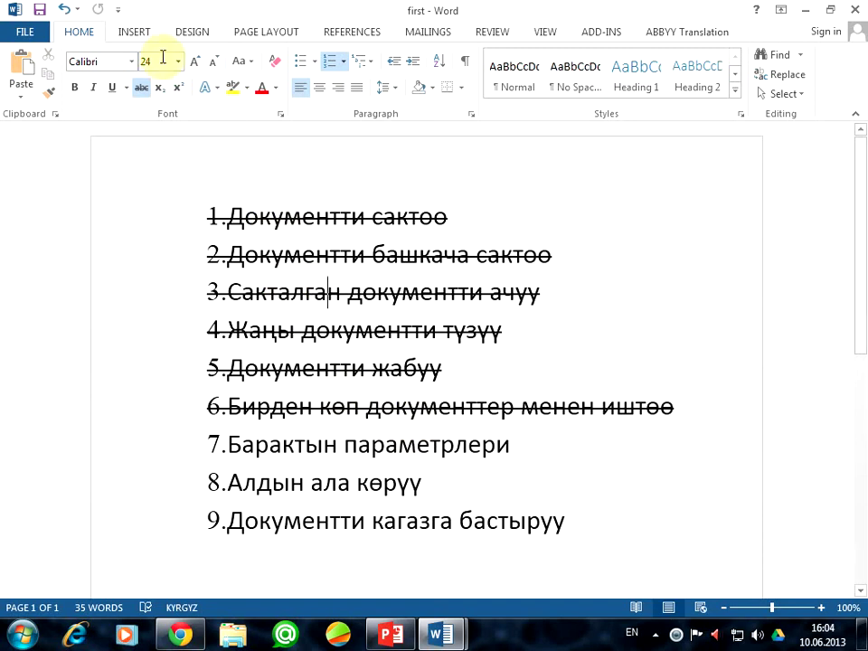
Step: Open Page Setup from the page layout options, look at its margin settings, and cancel the dialog
{"action": "left_click", "coordinate": [131, 34]}
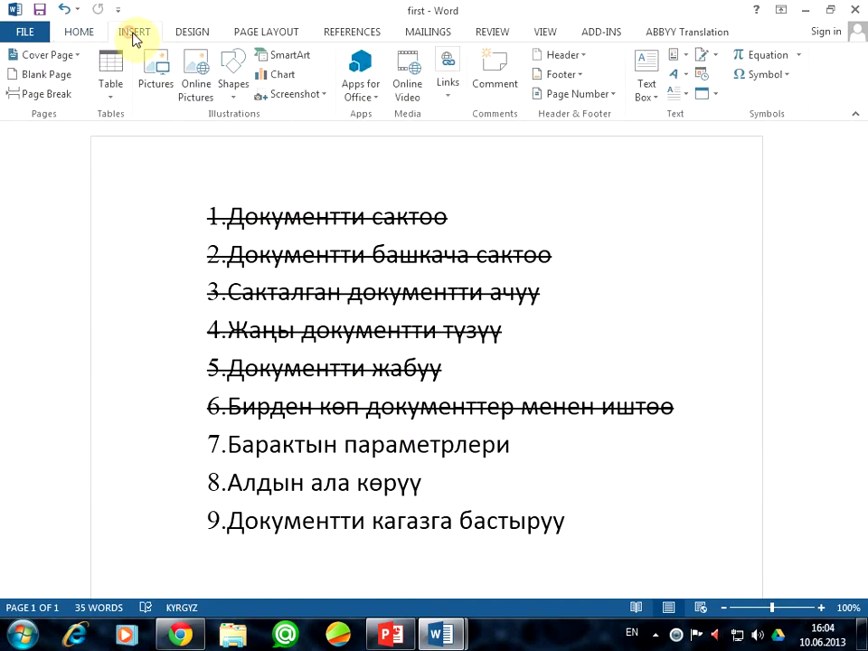
{"action": "left_click", "coordinate": [188, 34]}
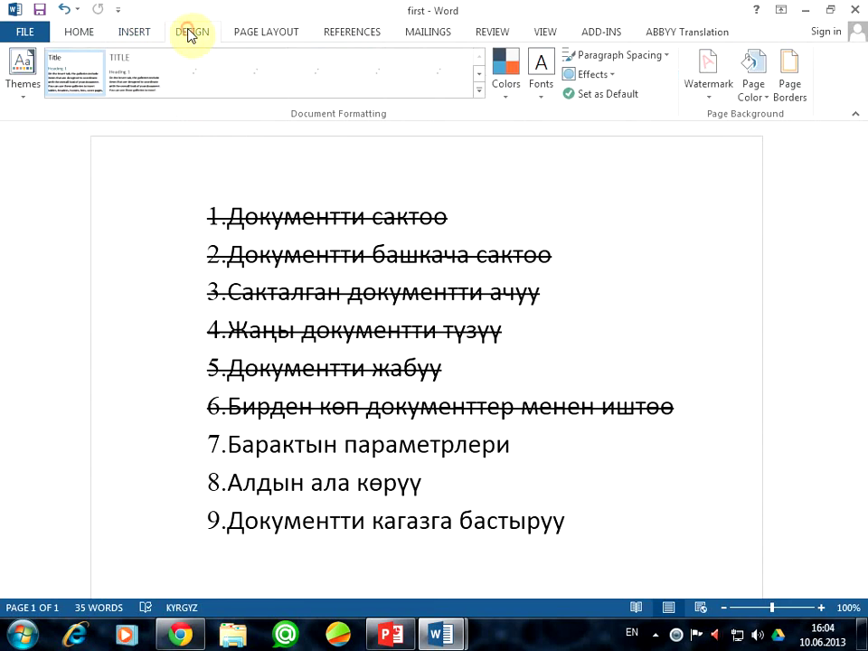
{"action": "left_click", "coordinate": [259, 33]}
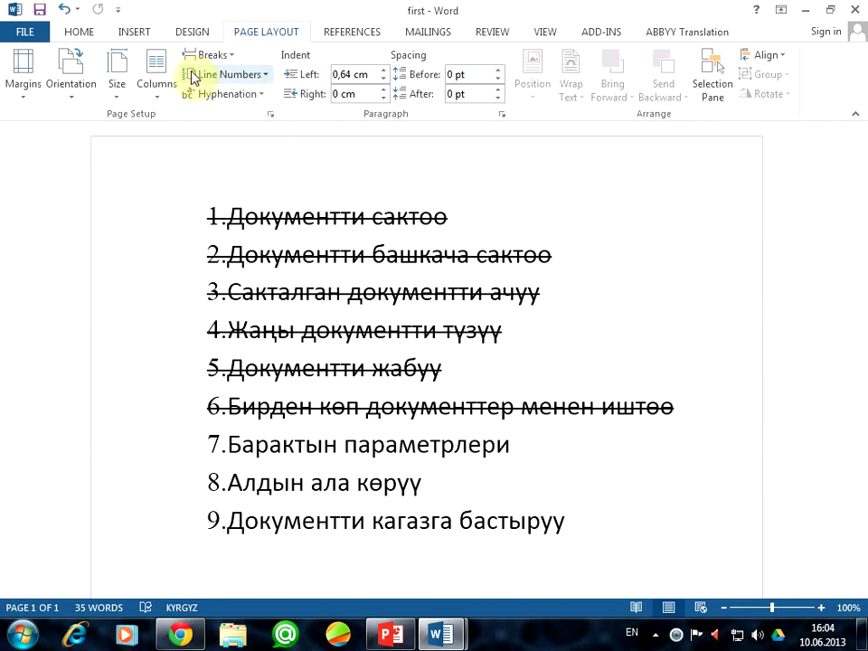
{"action": "left_click", "coordinate": [271, 115]}
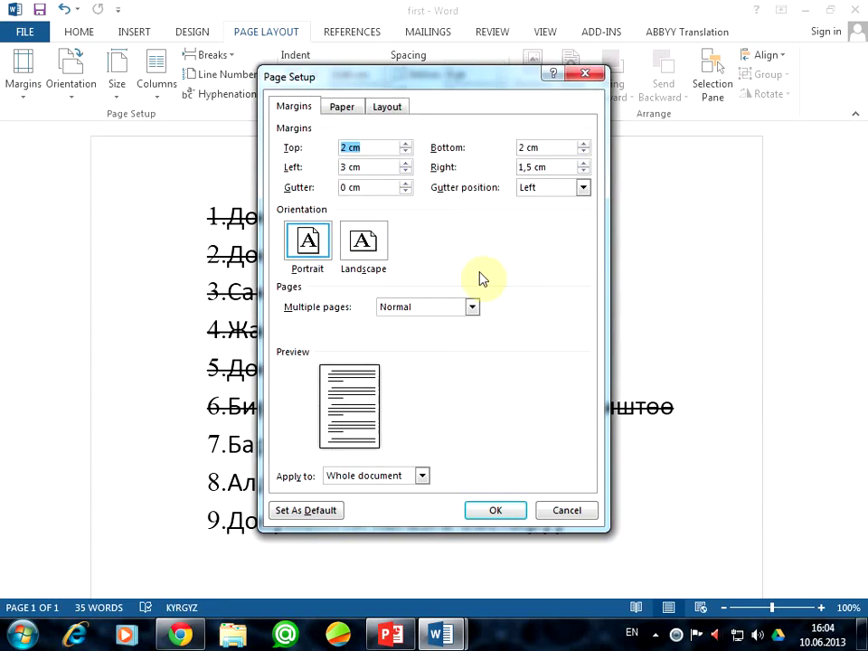
{"action": "left_click", "coordinate": [498, 81]}
{"action": "left_click", "coordinate": [499, 80]}
{"action": "left_click_drag", "start_coordinate": [496, 80], "coordinate": [452, 82]}
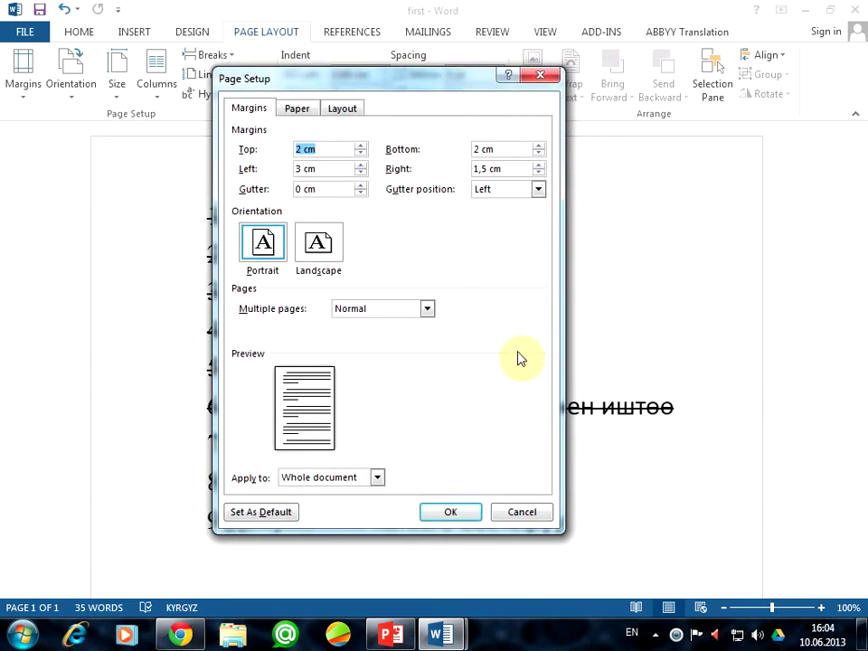
{"action": "left_click", "coordinate": [523, 512]}
{"action": "left_click", "coordinate": [330, 256]}
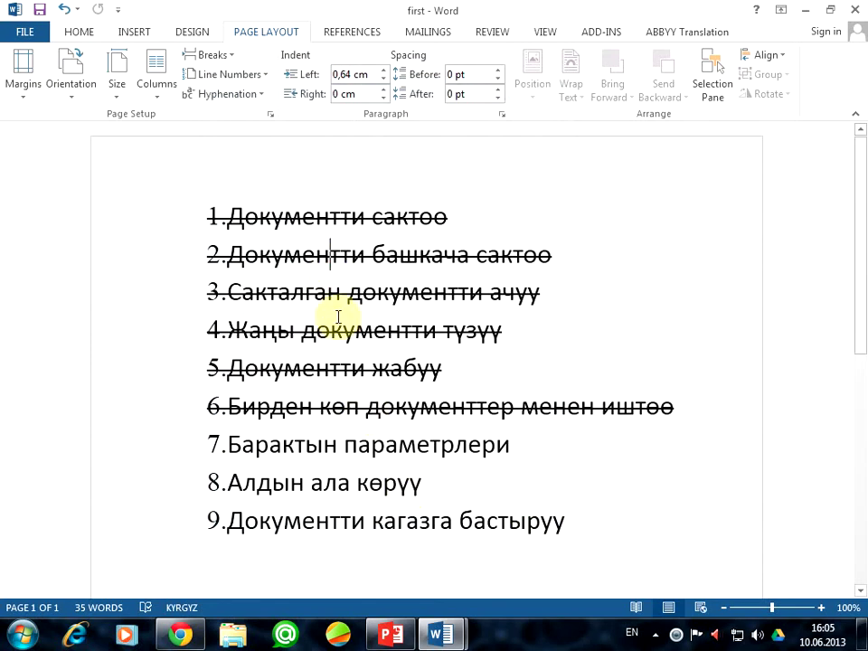
{"action": "left_click", "coordinate": [285, 257]}
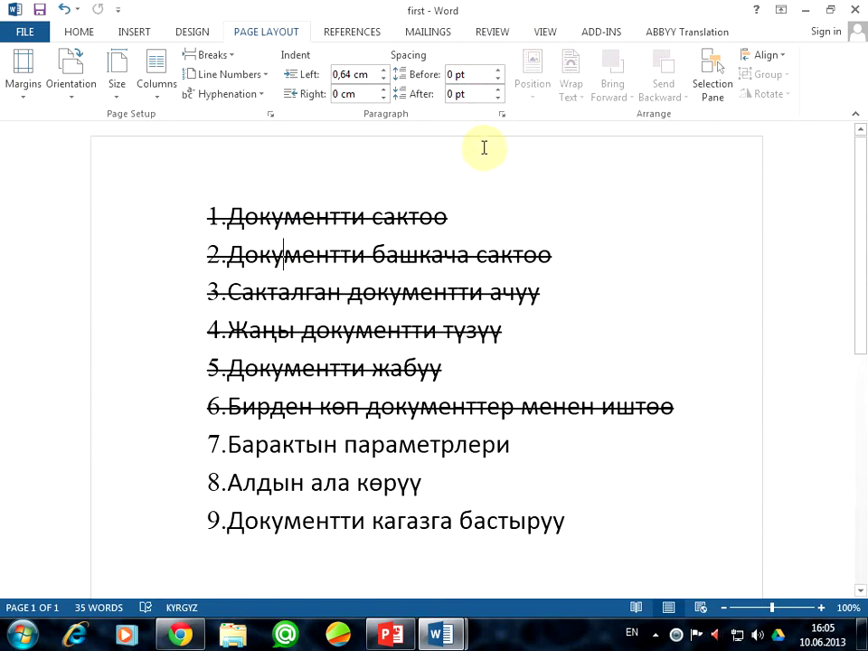
Step: Show the rulers and open Page Setup from the horizontal ruler
{"action": "left_click", "coordinate": [545, 33]}
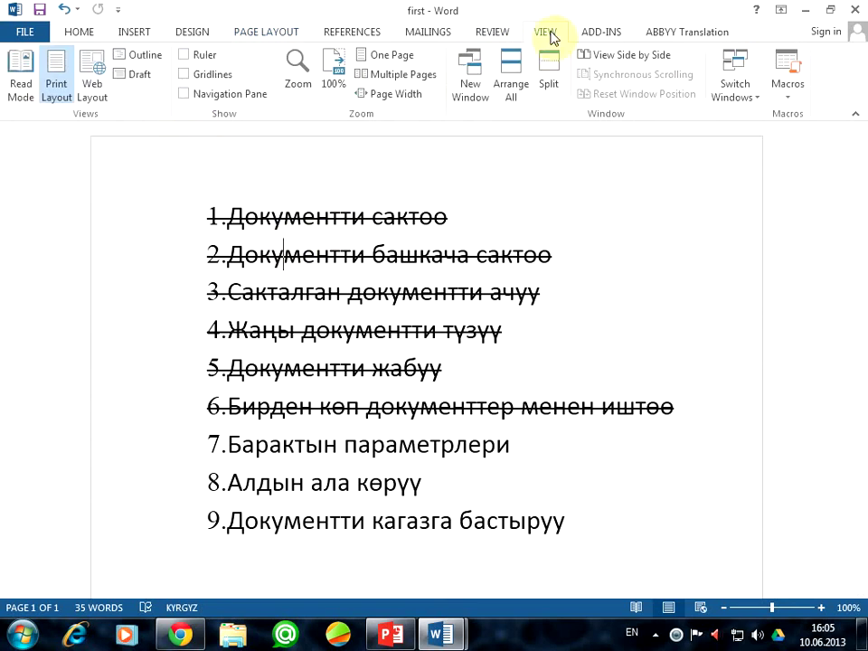
{"action": "left_click", "coordinate": [185, 55]}
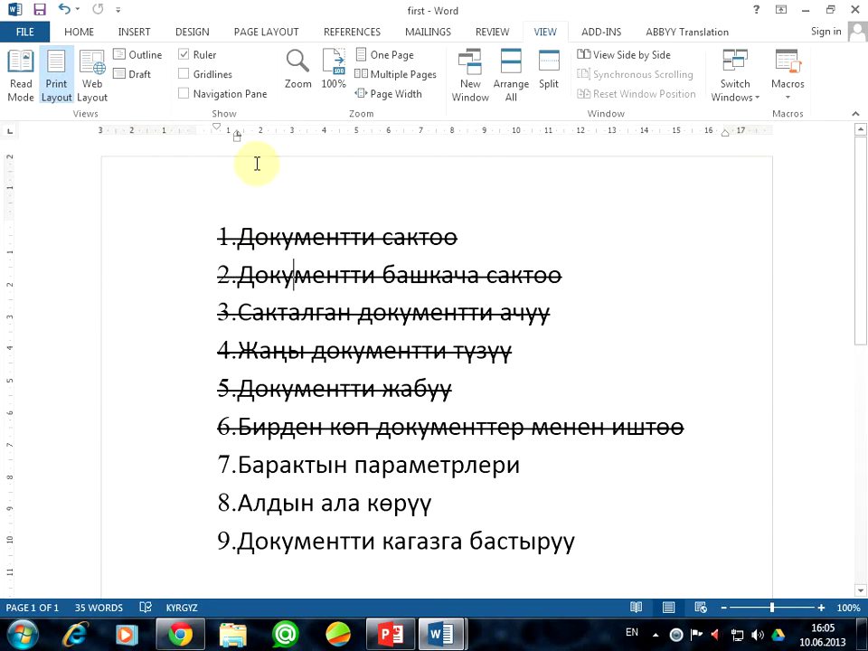
{"action": "double_click", "coordinate": [161, 135]}
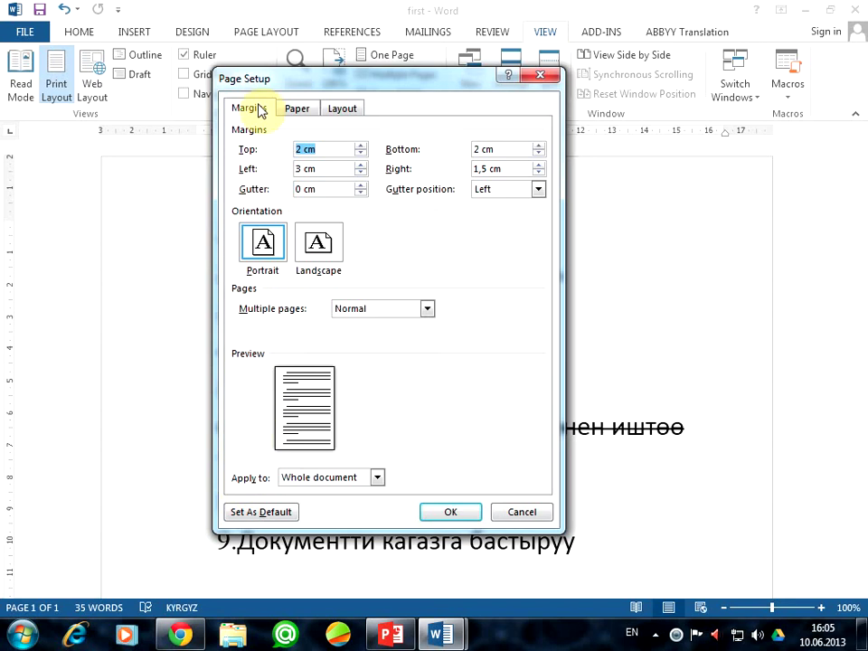
Step: Examine the Paper, Layout and Margins settings in Page Setup, including the bottom and right margins
{"action": "left_click", "coordinate": [298, 109]}
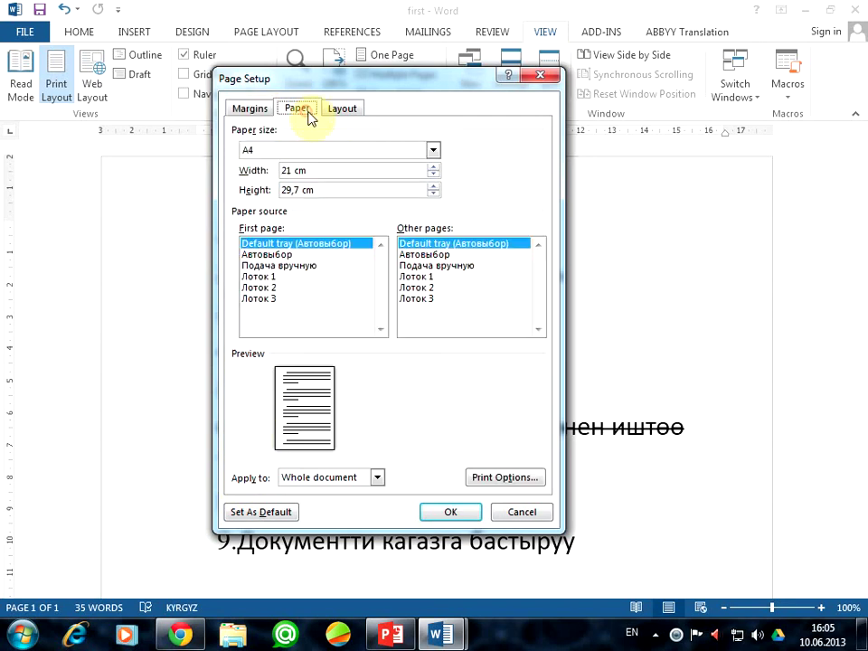
{"action": "left_click", "coordinate": [254, 110]}
{"action": "left_click", "coordinate": [298, 110]}
{"action": "left_click", "coordinate": [351, 110]}
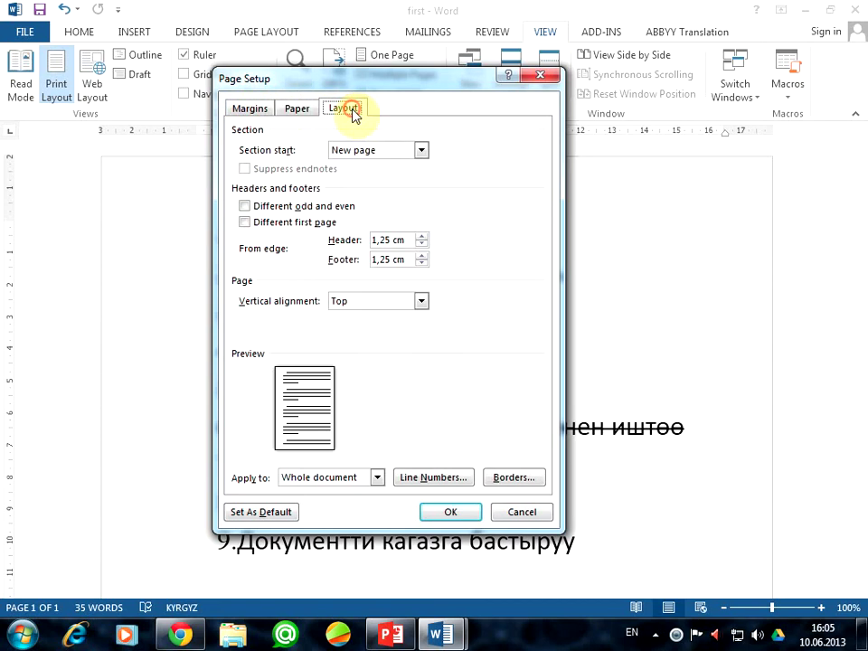
{"action": "left_click", "coordinate": [297, 108]}
{"action": "left_click", "coordinate": [249, 109]}
{"action": "left_click", "coordinate": [298, 109]}
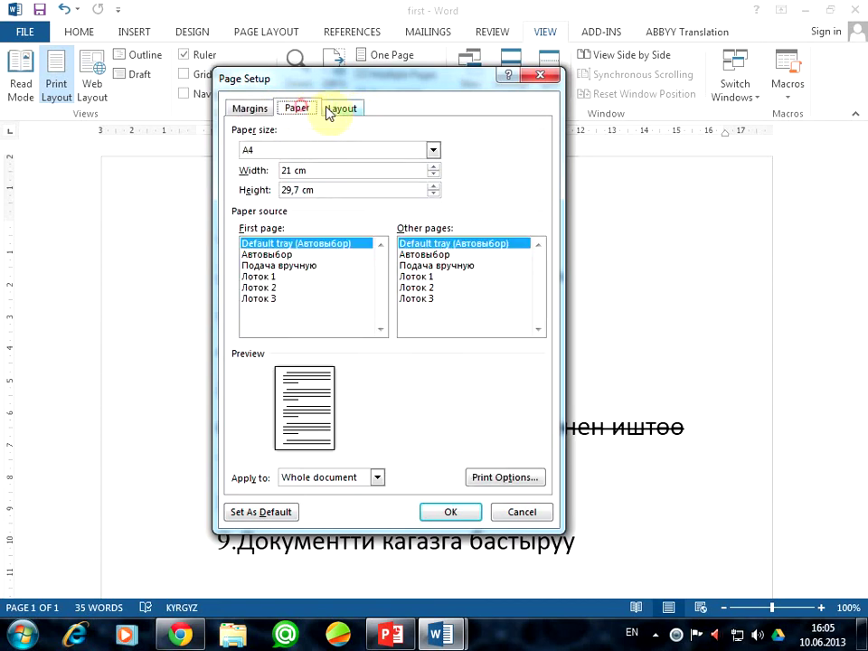
{"action": "left_click", "coordinate": [331, 110]}
{"action": "left_click", "coordinate": [253, 109]}
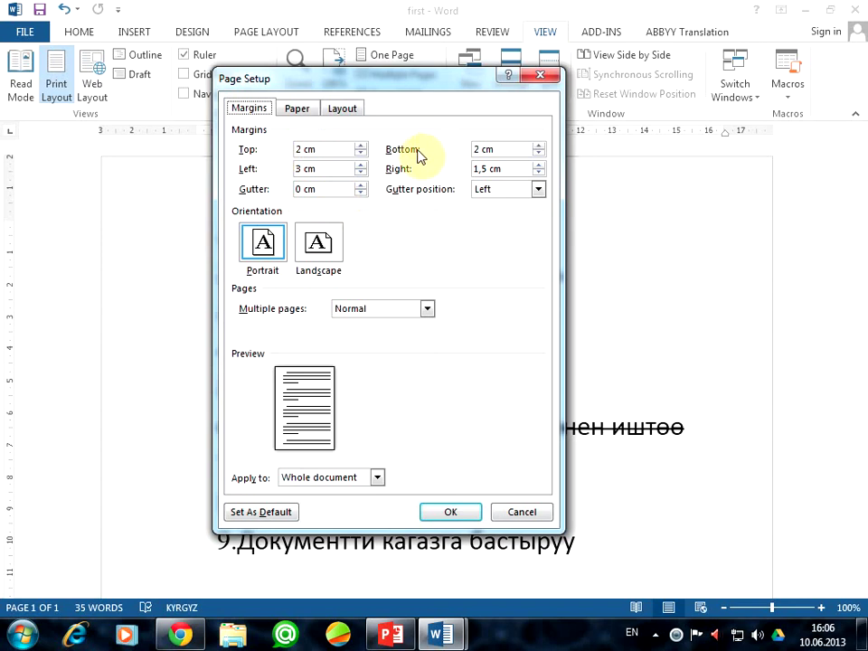
{"action": "left_click", "coordinate": [486, 149]}
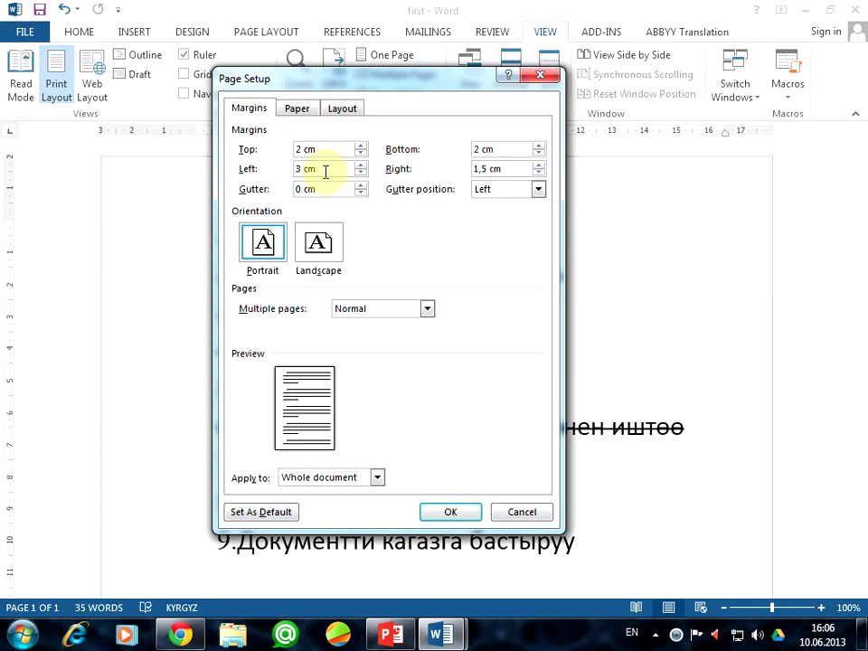
{"action": "left_click", "coordinate": [504, 170]}
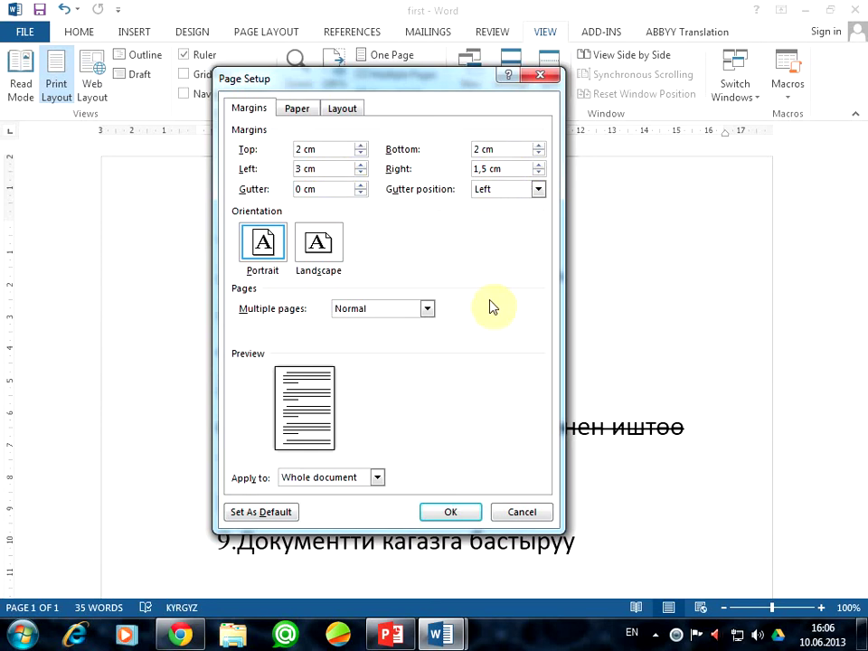
Step: Set the left page margin to 3,5 cm and the top margin to 1,5 cm in Page Setup
{"action": "left_click", "coordinate": [333, 168]}
{"action": "left_click", "coordinate": [361, 164]}
{"action": "left_click", "coordinate": [362, 165]}
{"action": "left_click", "coordinate": [362, 164]}
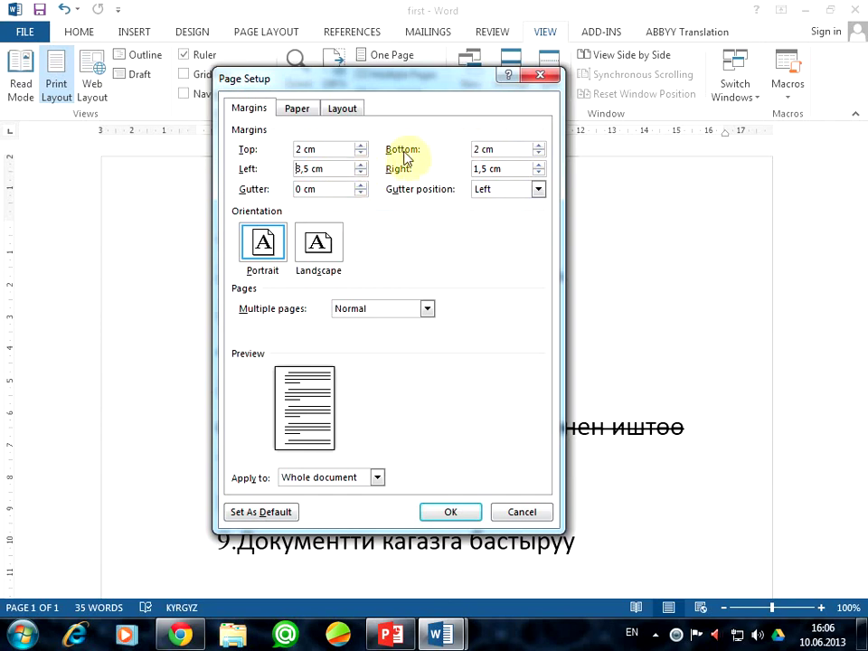
{"action": "left_click", "coordinate": [362, 153]}
{"action": "left_click", "coordinate": [362, 153]}
{"action": "left_click", "coordinate": [361, 153]}
{"action": "left_click", "coordinate": [362, 153]}
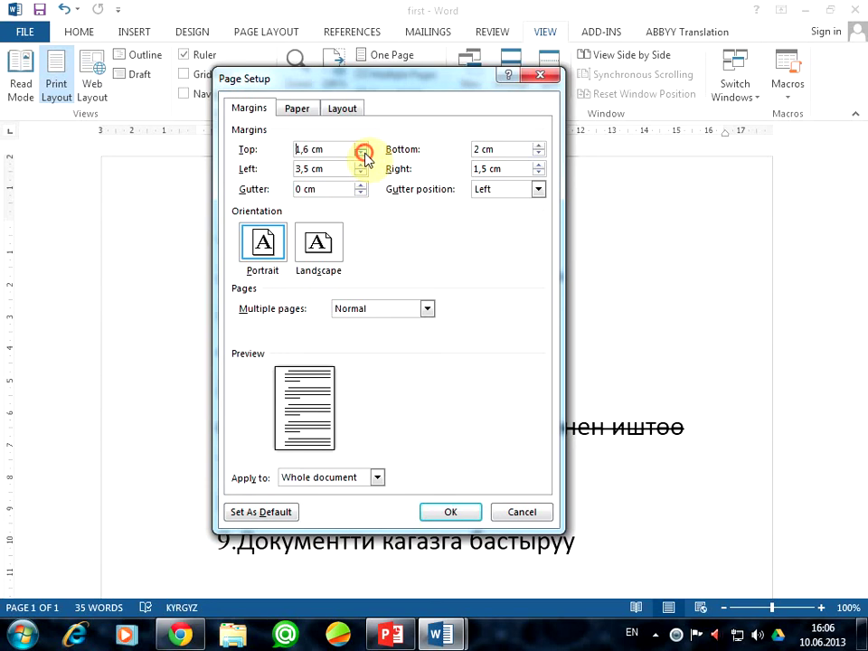
{"action": "left_click", "coordinate": [362, 153]}
Step: Set the bottom margin to 1,5 cm, apply the page setup and check the page down to its lower edge
{"action": "left_click", "coordinate": [539, 154]}
{"action": "left_click", "coordinate": [539, 153]}
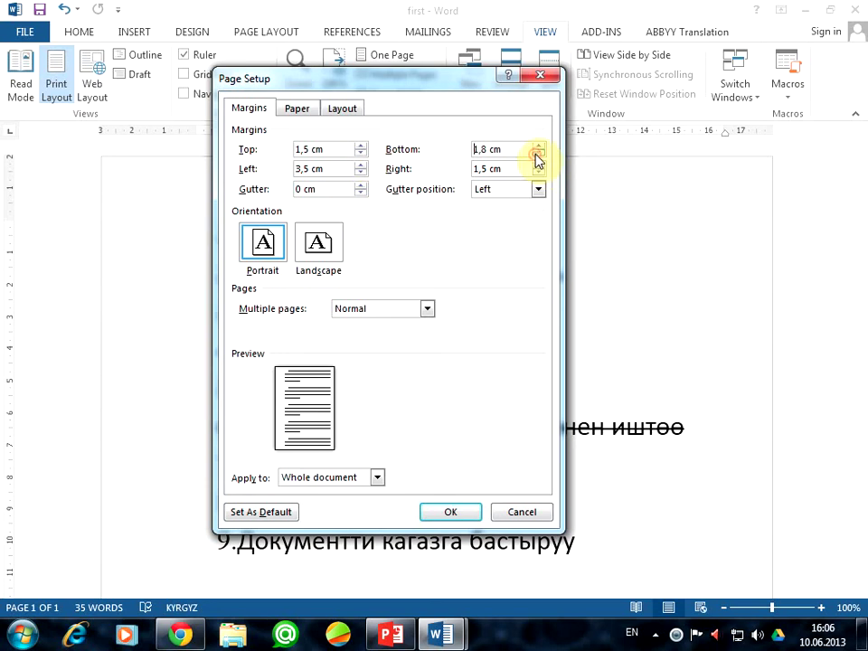
{"action": "left_click", "coordinate": [539, 153]}
{"action": "left_click", "coordinate": [539, 154]}
{"action": "left_click", "coordinate": [539, 154]}
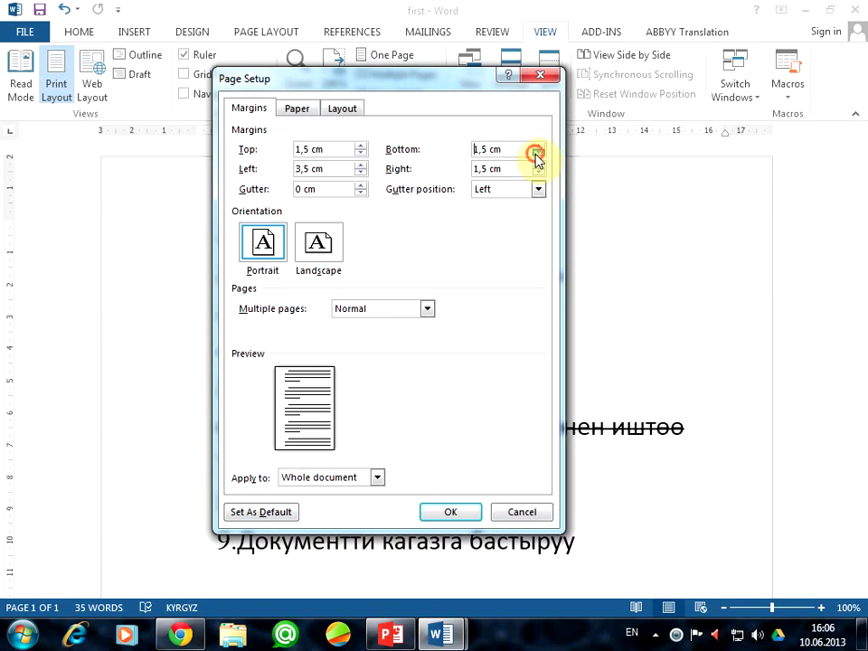
{"action": "left_click", "coordinate": [455, 511]}
{"action": "left_click", "coordinate": [343, 333]}
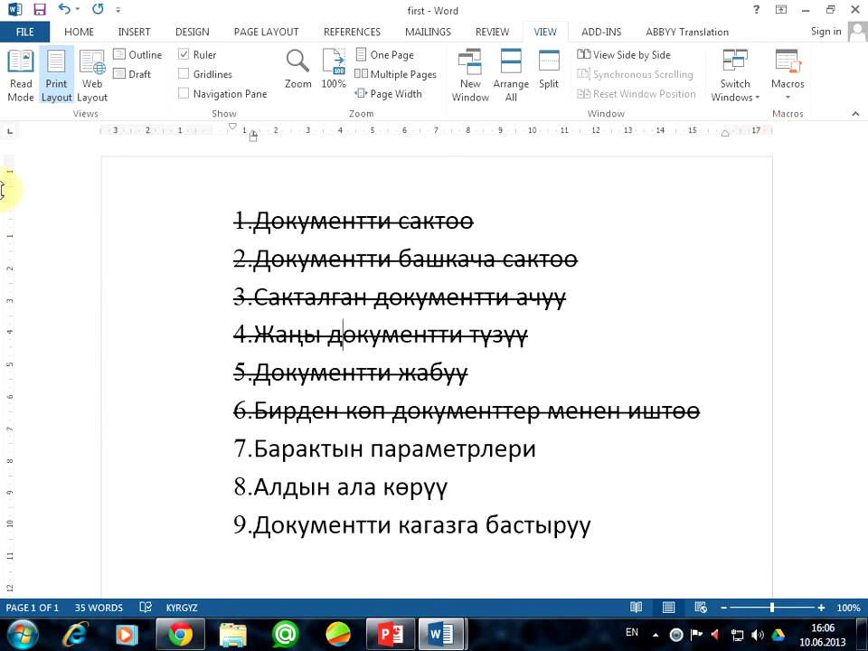
{"action": "scroll", "coordinate": [282, 374], "scroll_direction": "down", "scroll_amount": 8}
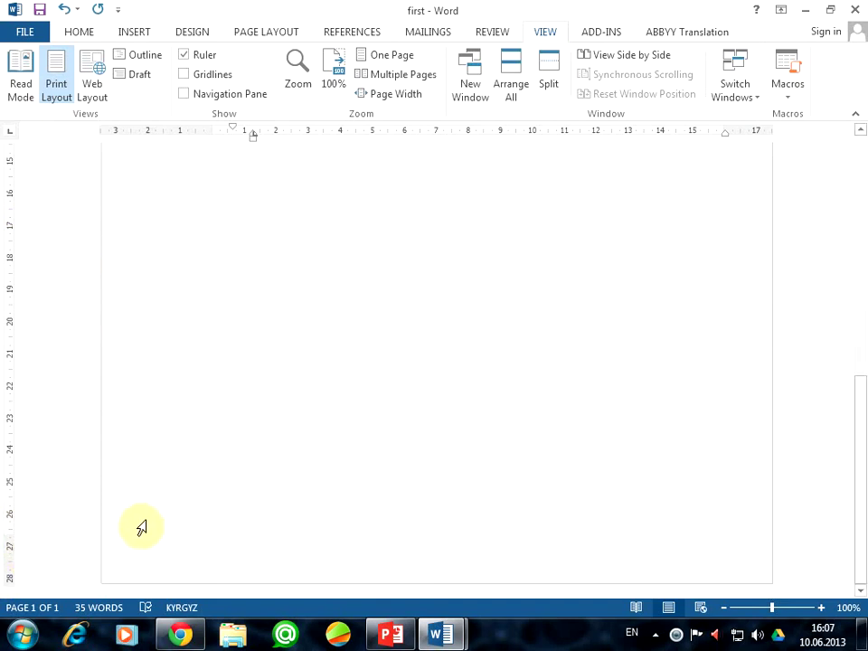
{"action": "scroll", "coordinate": [168, 497], "scroll_direction": "up", "scroll_amount": 5}
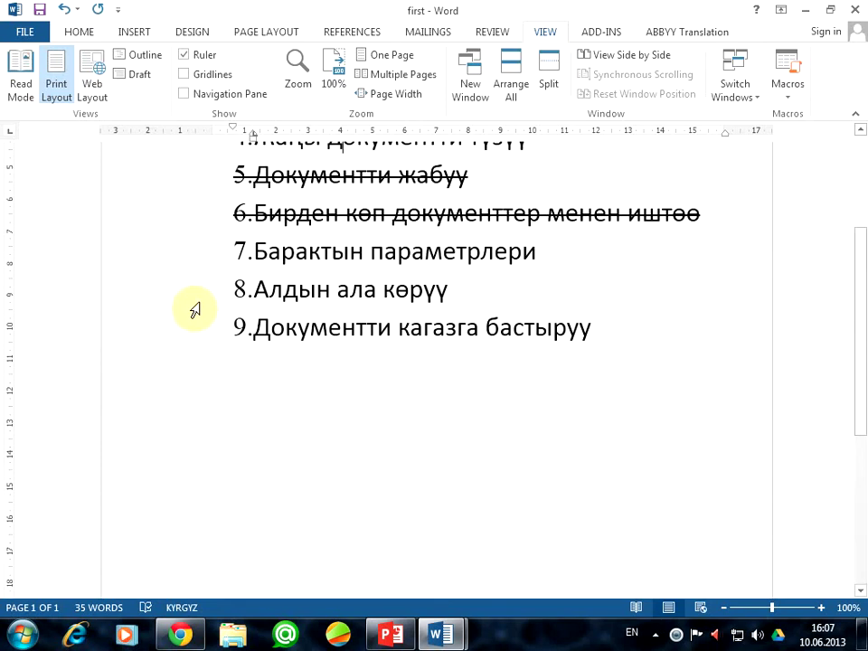
Step: Change the page orientation to Landscape in Page Setup, apply it and check the page
{"action": "double_click", "coordinate": [179, 133]}
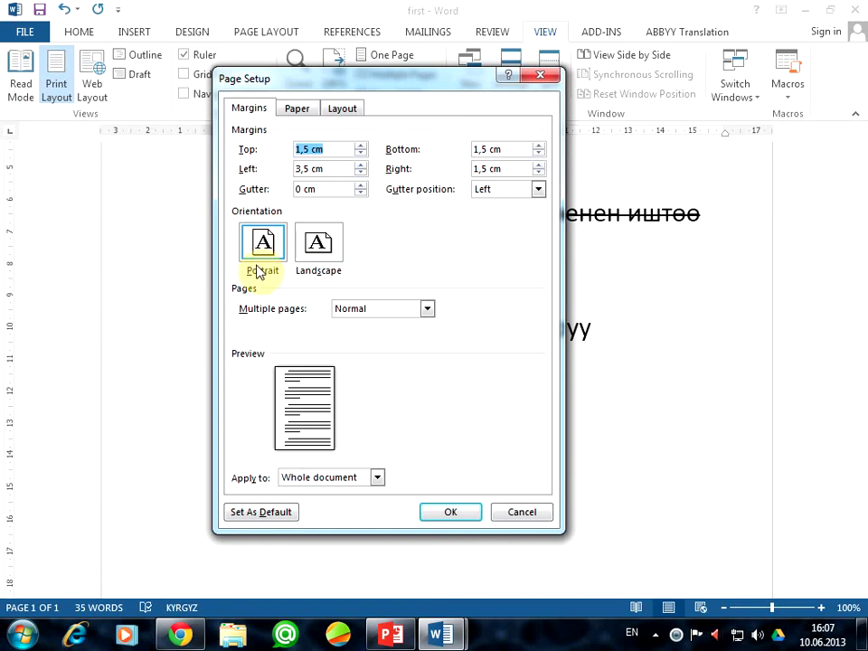
{"action": "left_click", "coordinate": [317, 245]}
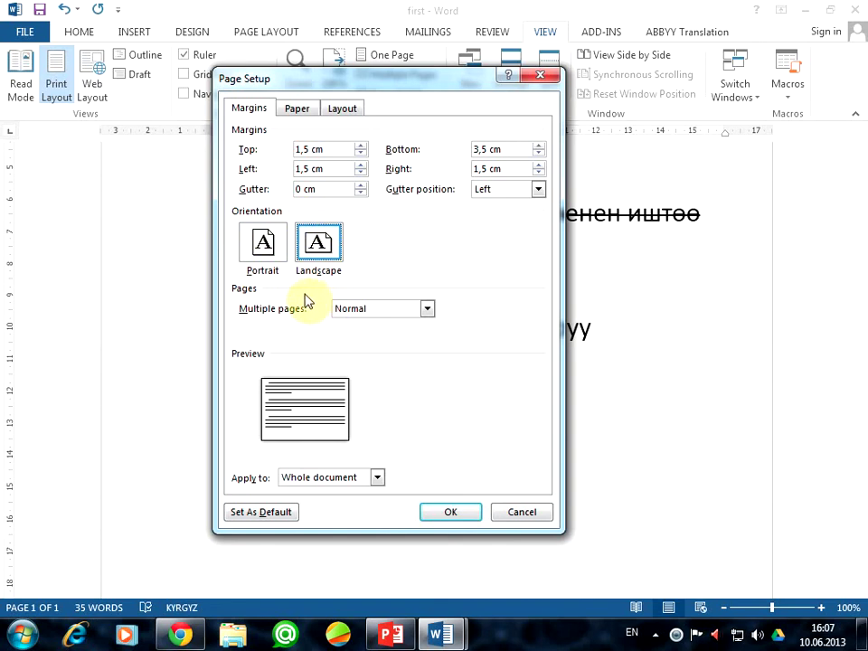
{"action": "left_click", "coordinate": [451, 511]}
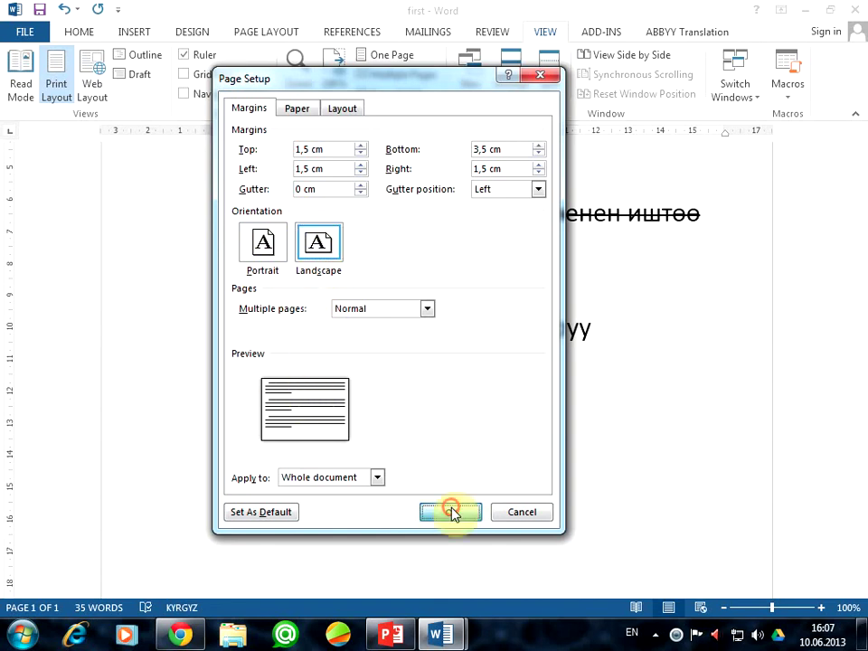
{"action": "scroll", "coordinate": [335, 440], "scroll_direction": "up", "scroll_amount": 2}
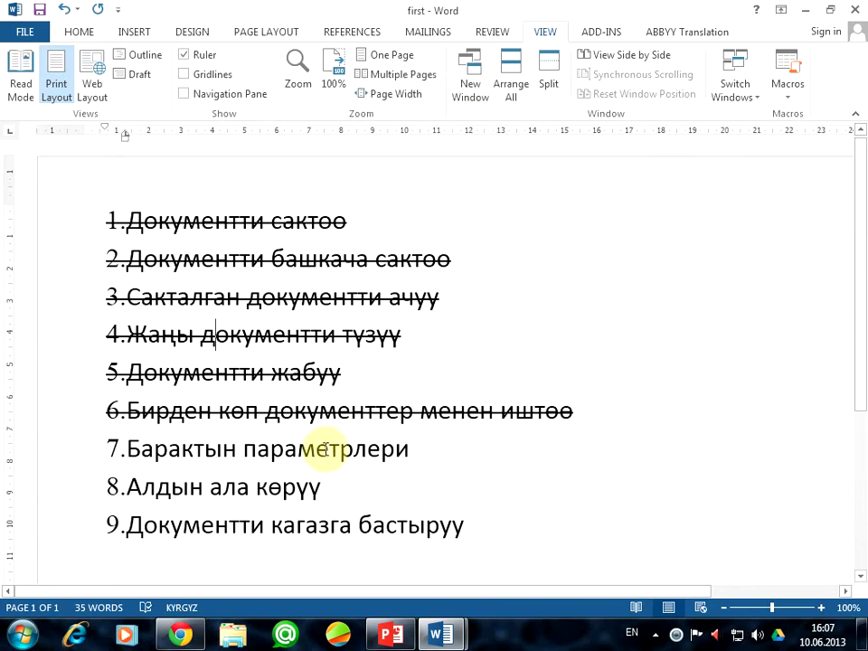
{"action": "scroll", "coordinate": [316, 464], "scroll_direction": "down", "scroll_amount": 1}
{"action": "scroll", "coordinate": [315, 464], "scroll_direction": "up", "scroll_amount": 1}
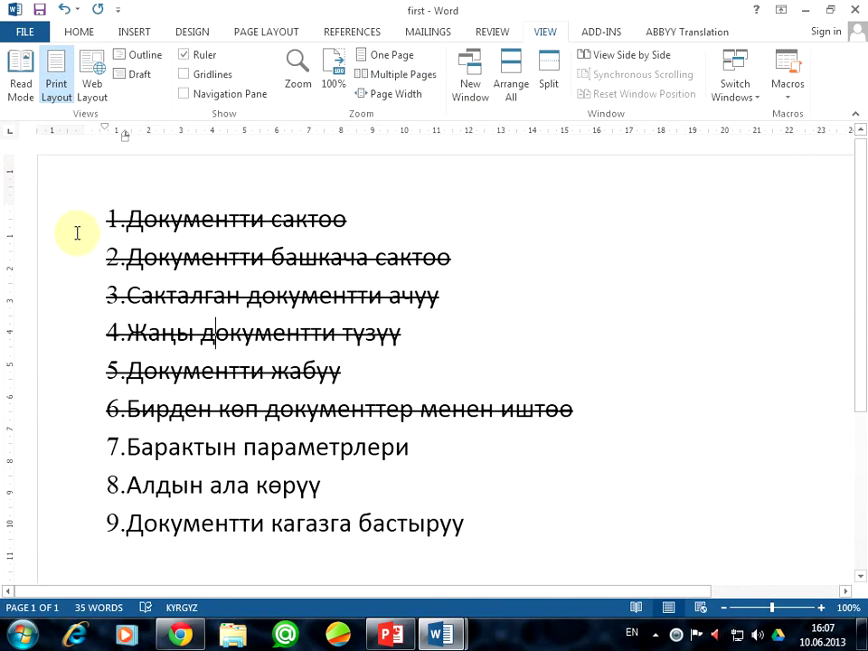
Step: Reopen Page Setup, try the 2 pages per sheet setting for multiple pages, and return to Normal
{"action": "double_click", "coordinate": [54, 126]}
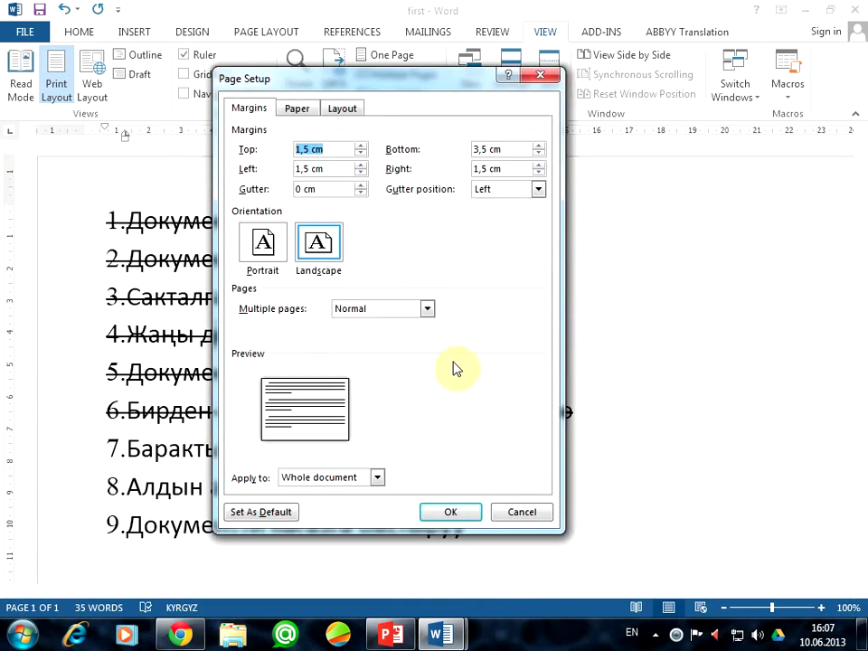
{"action": "left_click", "coordinate": [364, 312]}
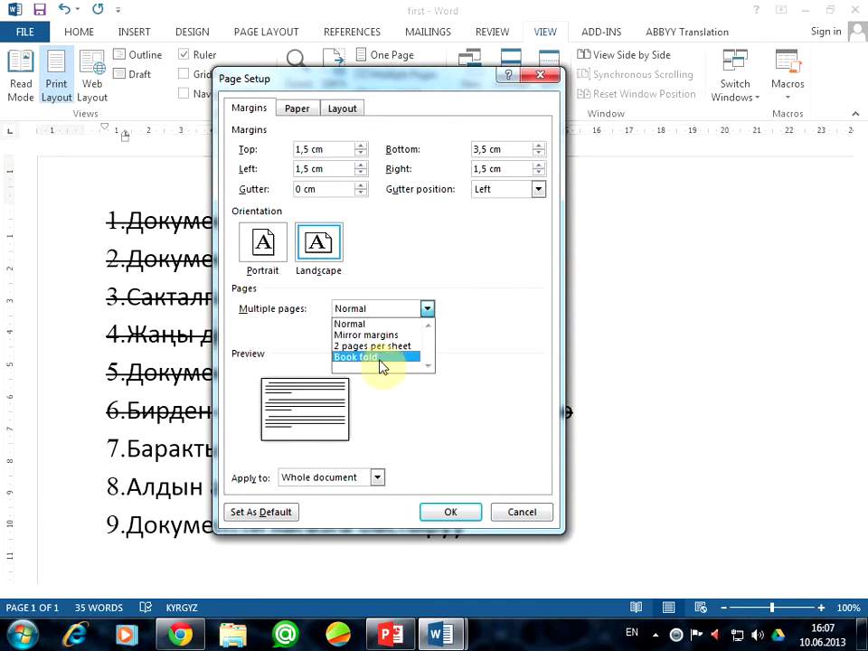
{"action": "left_click", "coordinate": [367, 347]}
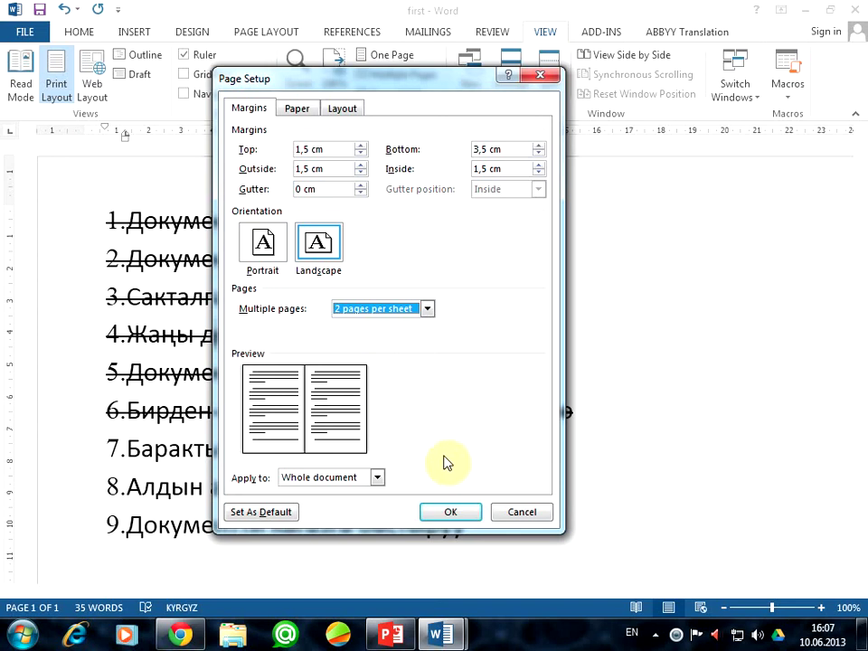
{"action": "left_click", "coordinate": [385, 313]}
{"action": "left_click", "coordinate": [386, 347]}
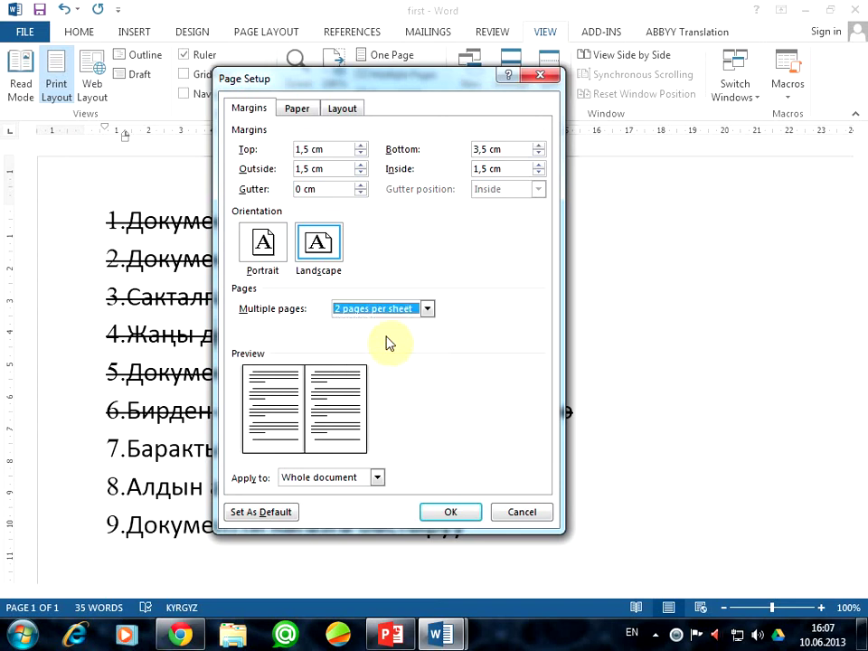
{"action": "left_click", "coordinate": [380, 308]}
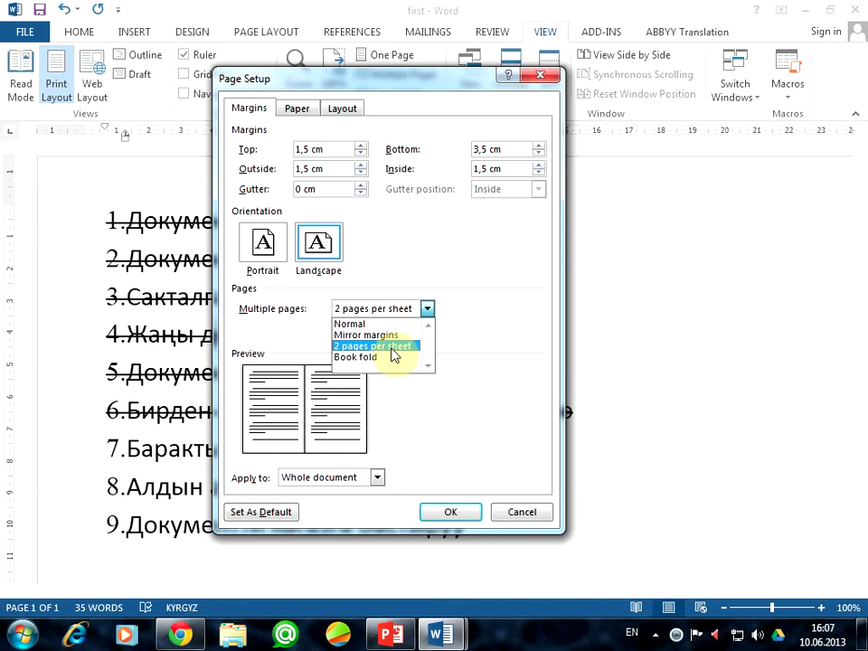
{"action": "left_click", "coordinate": [351, 326]}
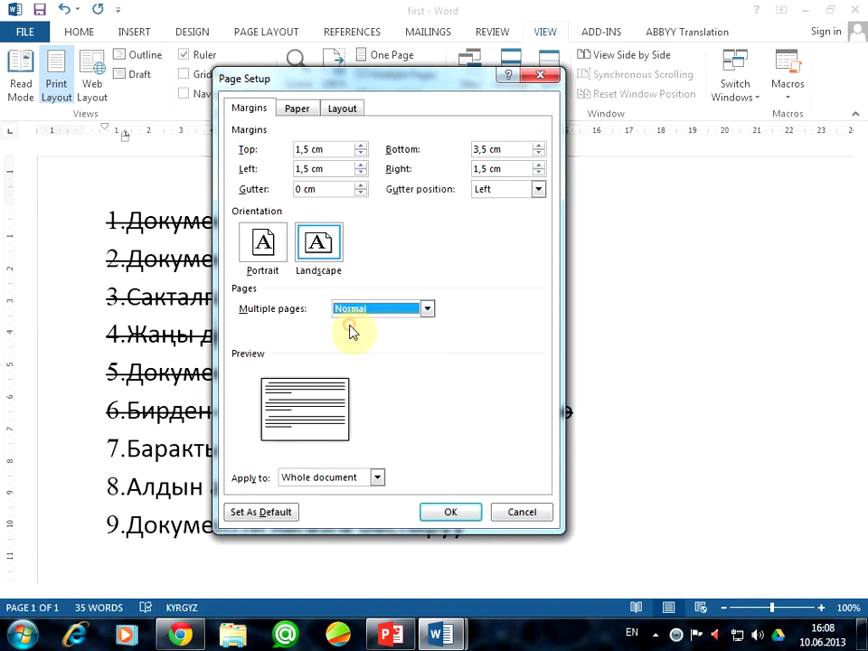
Step: Preview the Book fold, 2 pages per sheet and Mirror margins settings for multiple pages, and restore Normal
{"action": "left_click", "coordinate": [350, 310]}
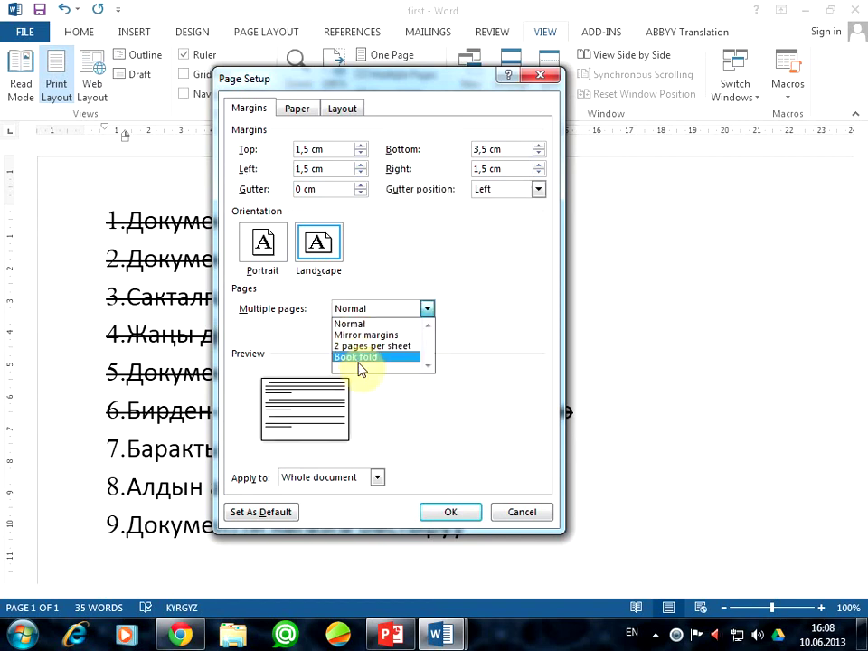
{"action": "left_click", "coordinate": [359, 356]}
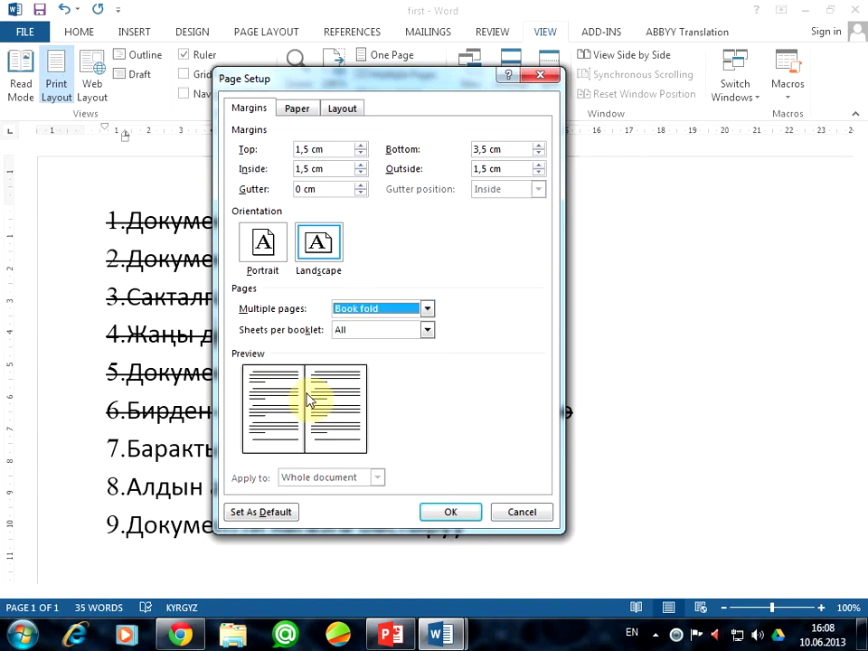
{"action": "left_click", "coordinate": [373, 310]}
{"action": "left_click", "coordinate": [370, 346]}
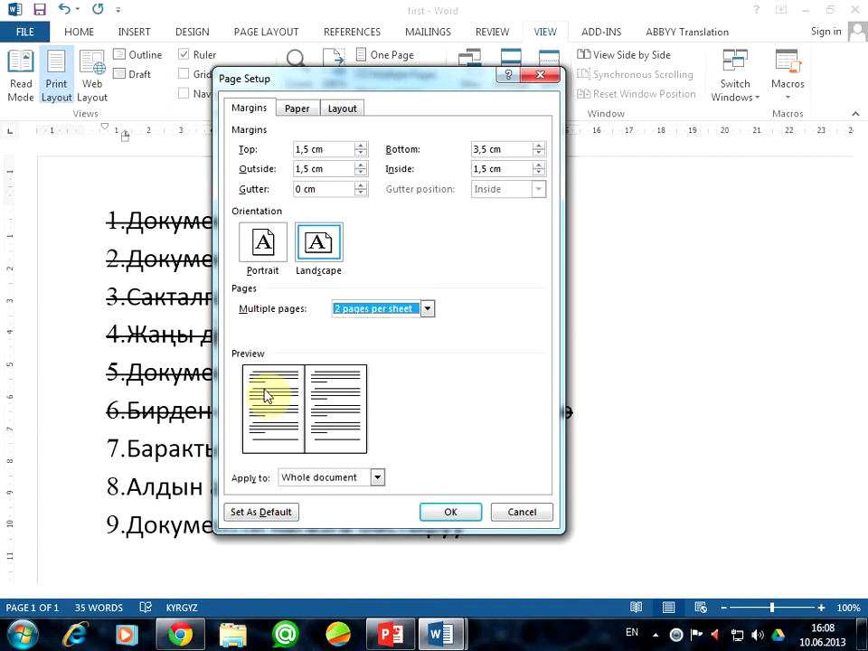
{"action": "left_click", "coordinate": [351, 310]}
{"action": "left_click", "coordinate": [362, 332]}
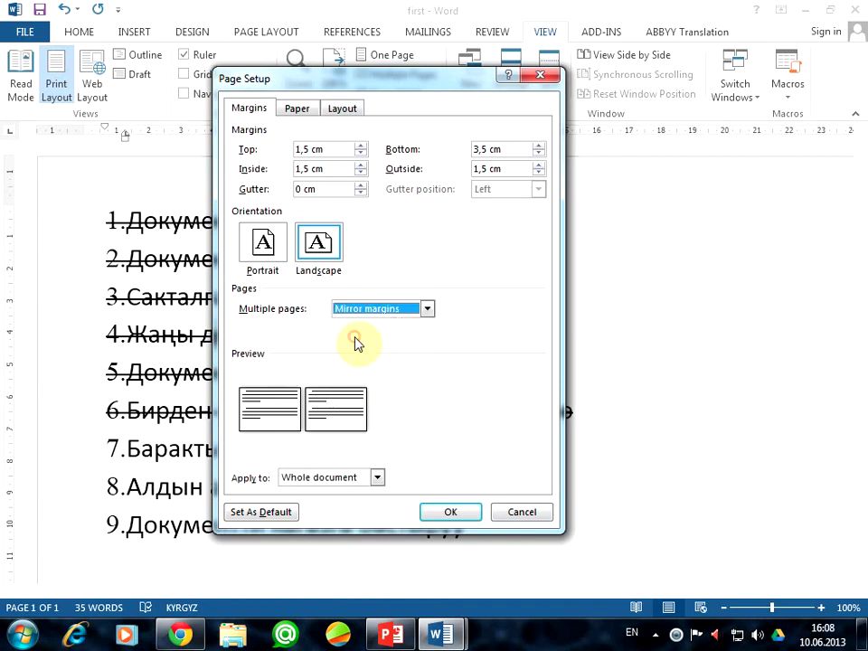
{"action": "left_click", "coordinate": [371, 309]}
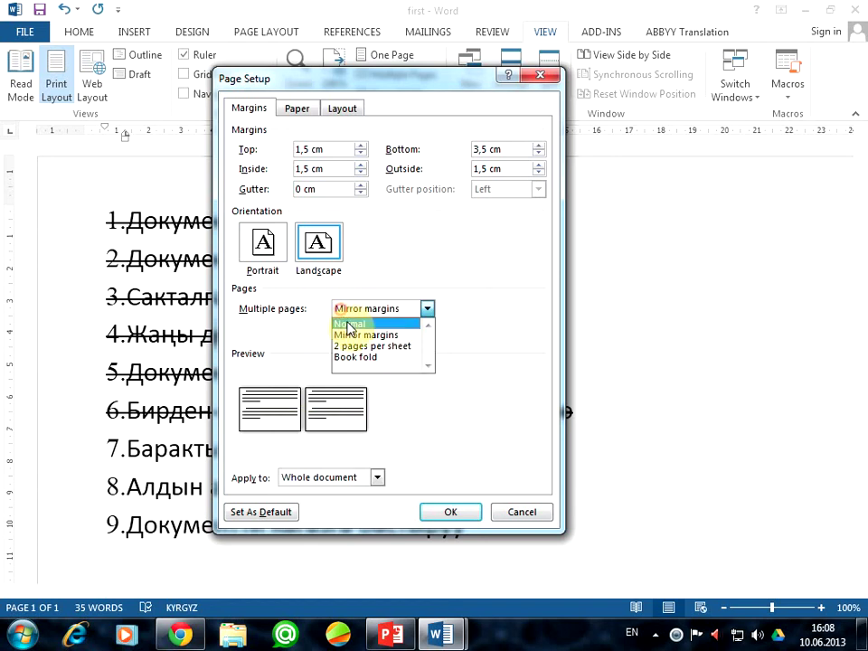
{"action": "left_click", "coordinate": [360, 322]}
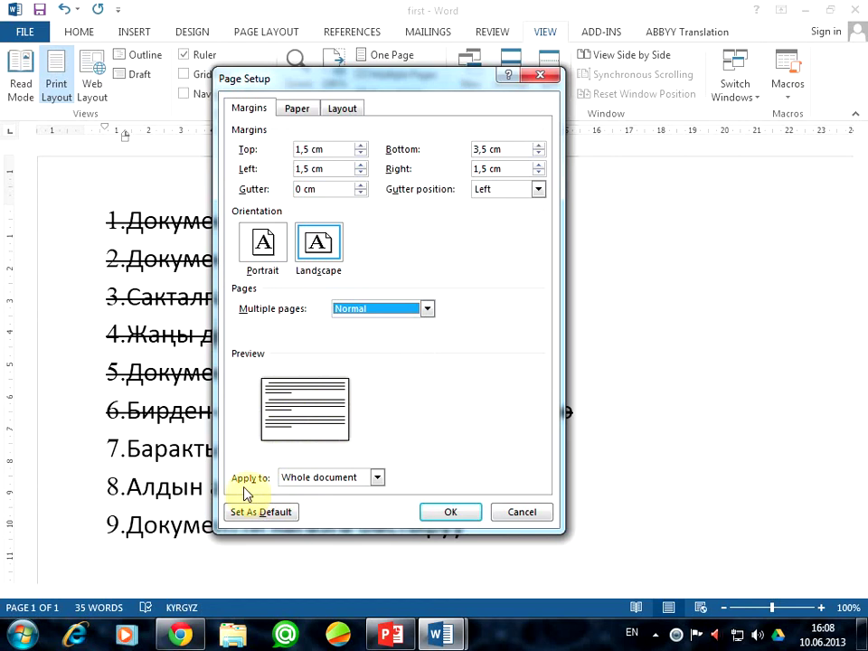
Step: Examine the scope options for applying the page setup, the paper width and height, and the available paper sizes, keeping A4
{"action": "left_click", "coordinate": [328, 482]}
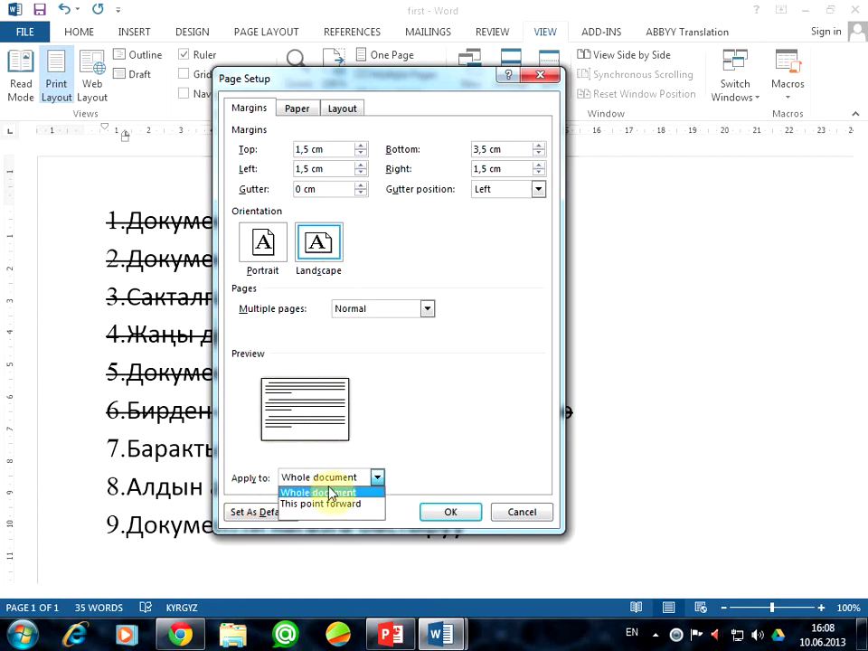
{"action": "left_click", "coordinate": [378, 400]}
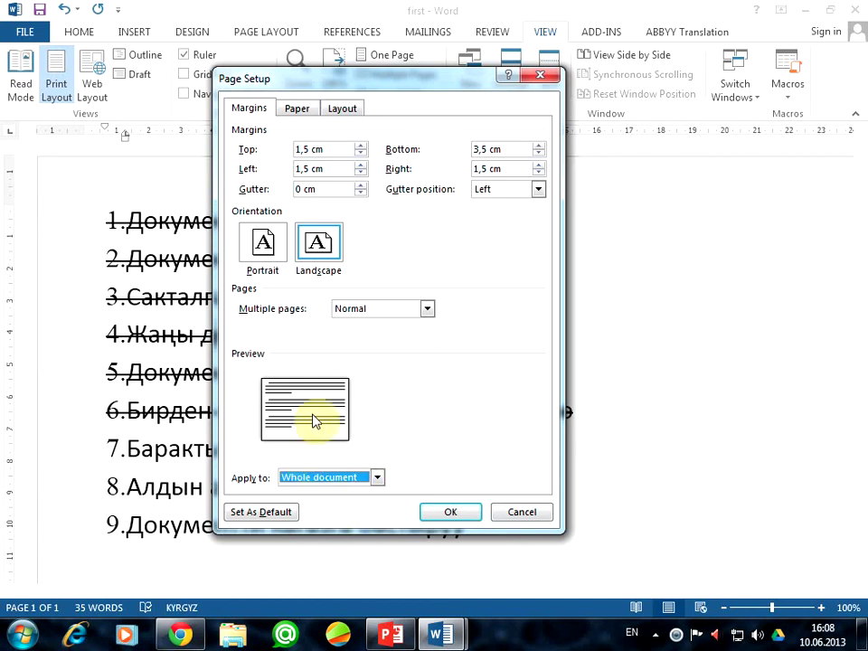
{"action": "left_click", "coordinate": [296, 109]}
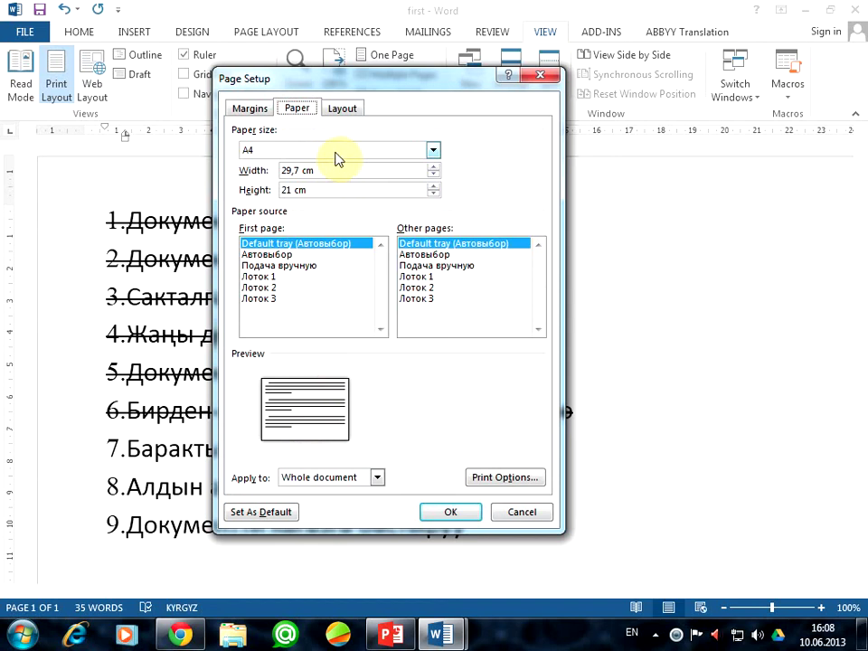
{"action": "left_click", "coordinate": [298, 171]}
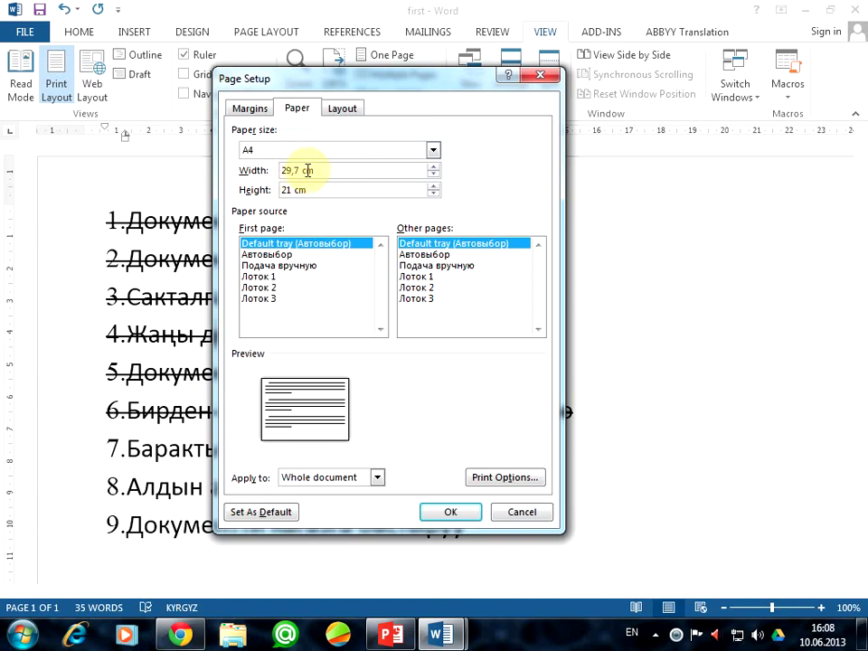
{"action": "left_click_drag", "start_coordinate": [324, 170], "coordinate": [243, 171]}
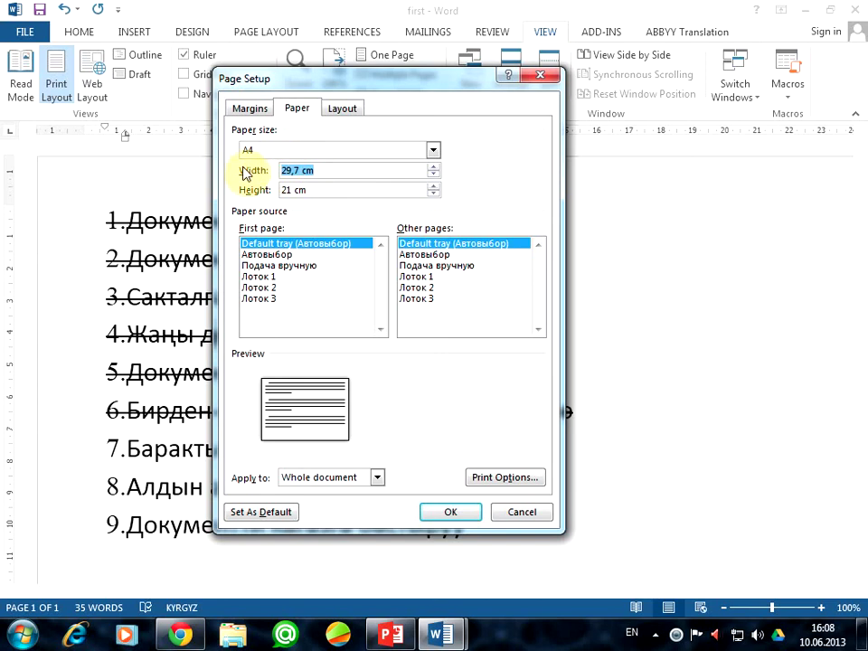
{"action": "left_click_drag", "start_coordinate": [316, 188], "coordinate": [246, 190]}
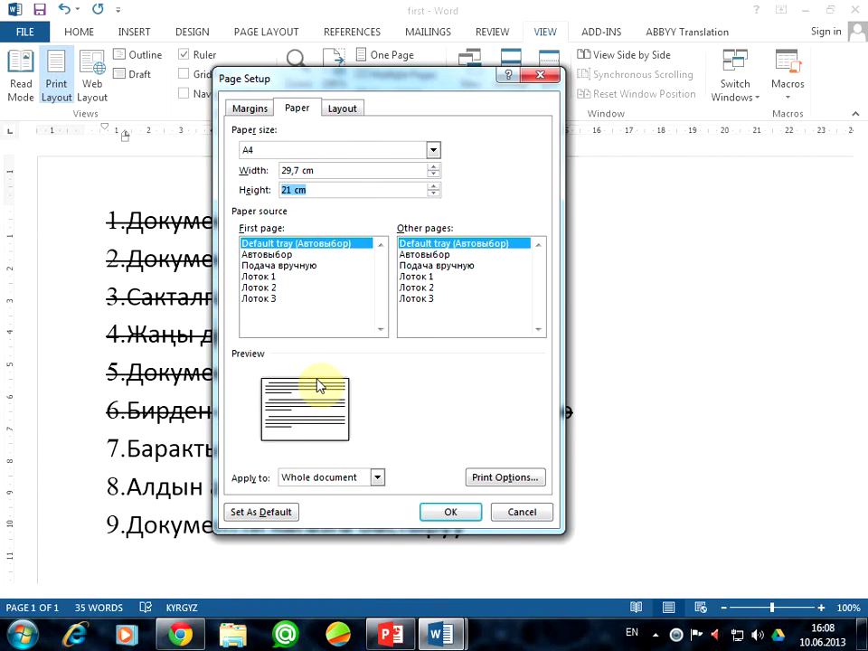
{"action": "left_click", "coordinate": [434, 153]}
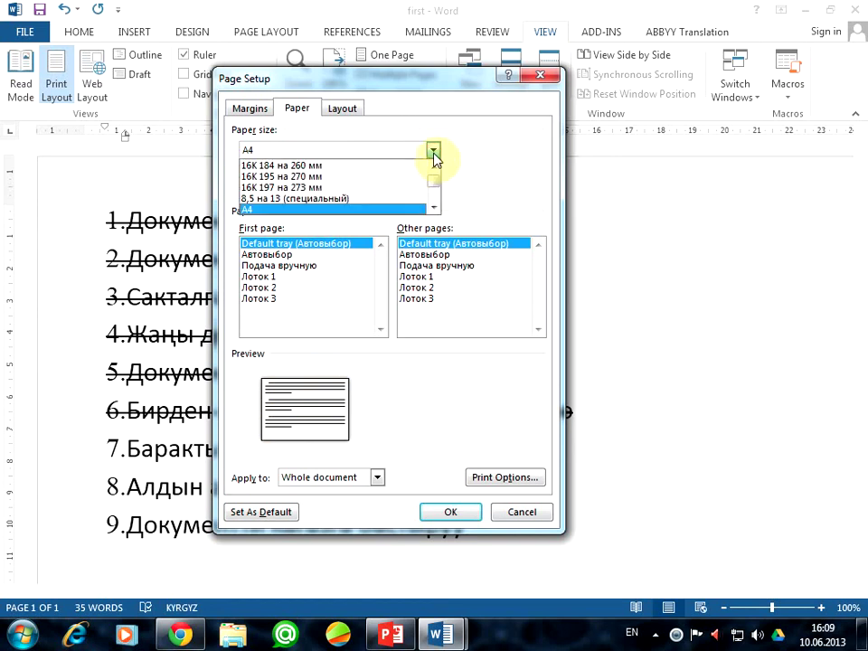
{"action": "left_click", "coordinate": [434, 208]}
{"action": "left_click", "coordinate": [434, 208]}
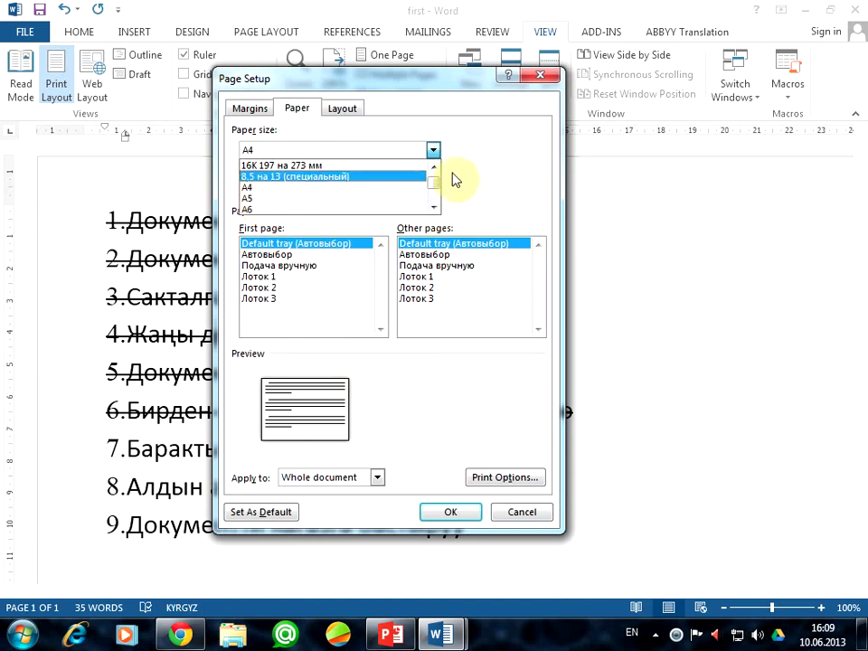
{"action": "left_click", "coordinate": [246, 152]}
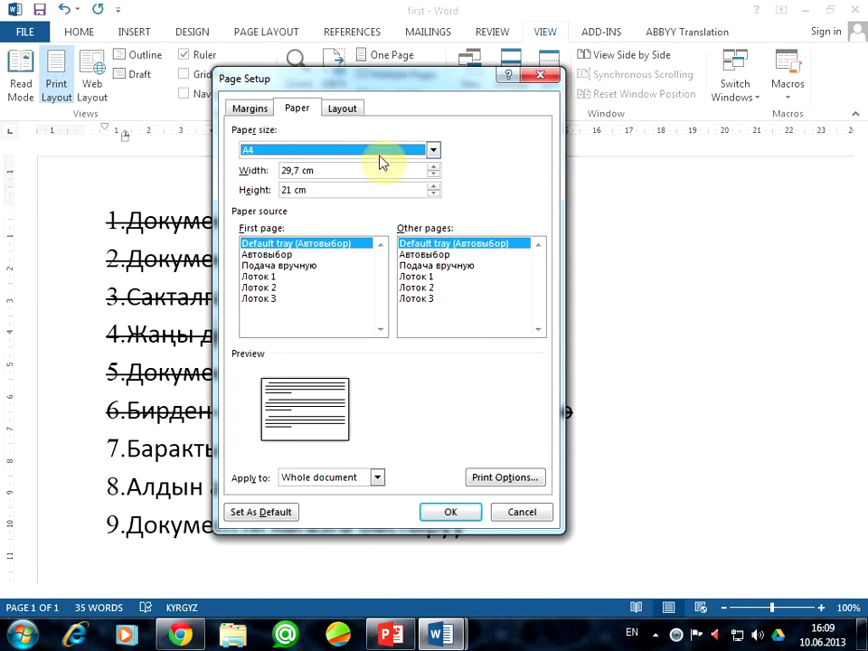
Step: Examine the page layout settings in Page Setup, including the available section start options, keeping New page
{"action": "left_click", "coordinate": [343, 109]}
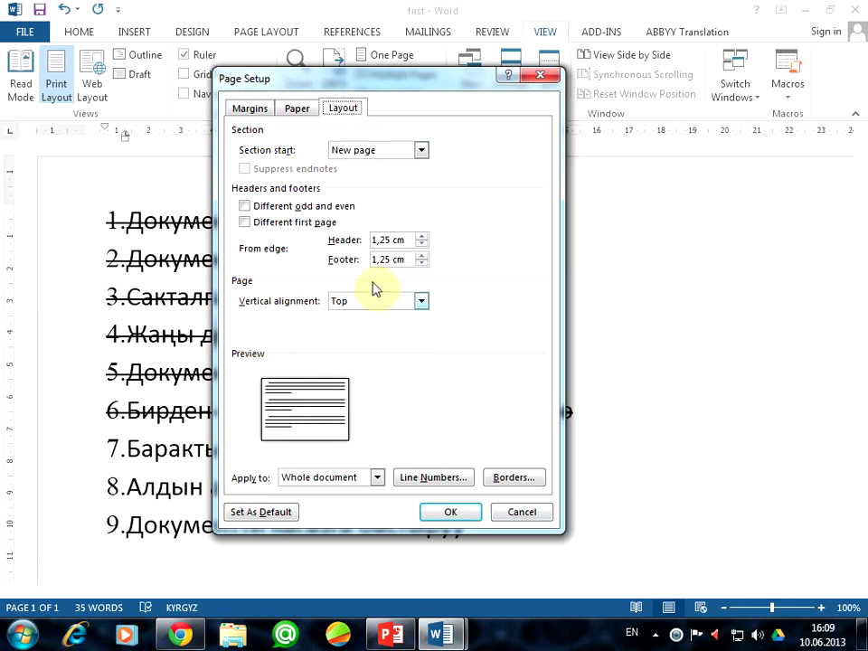
{"action": "left_click", "coordinate": [354, 150]}
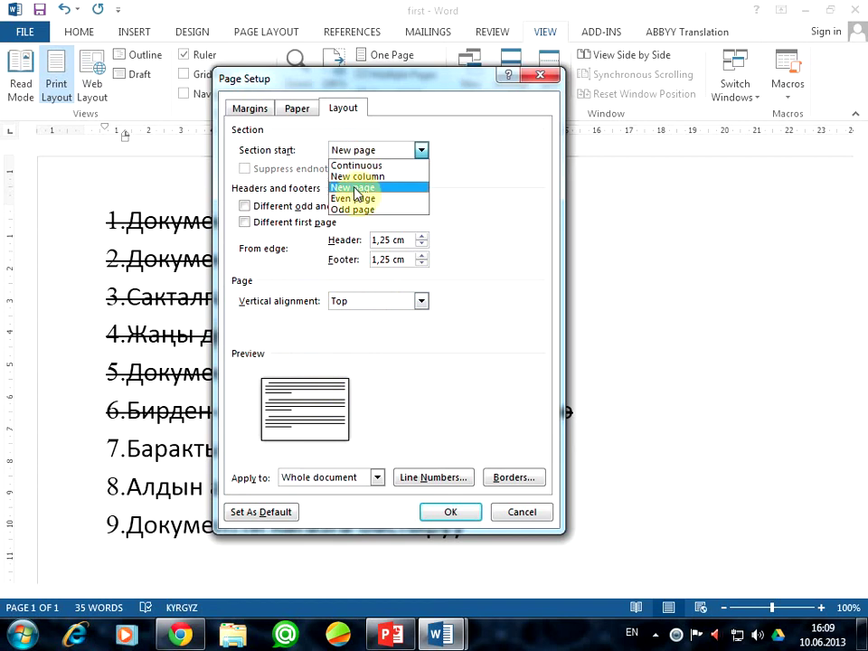
{"action": "left_click", "coordinate": [520, 226]}
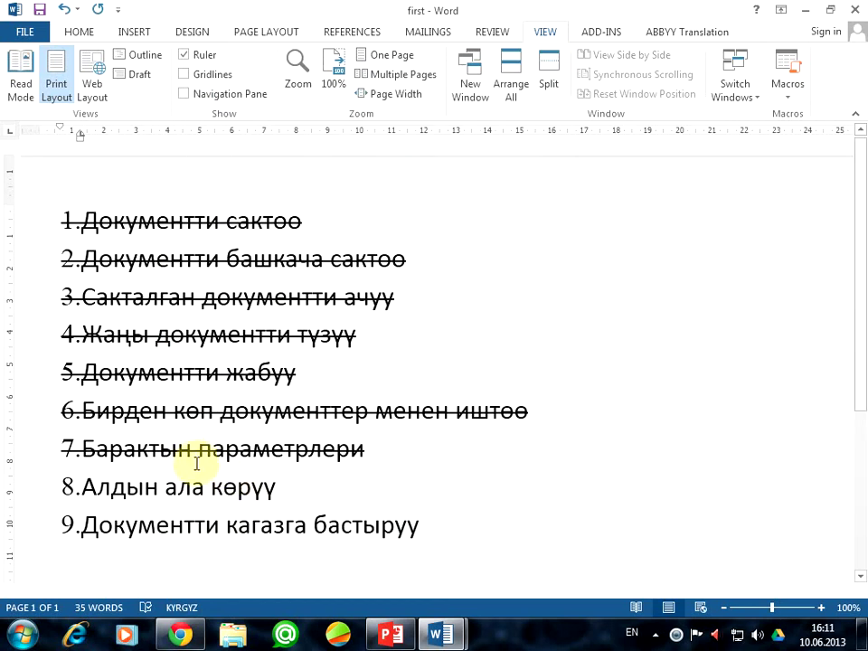
Step: Open the print preview of the first document and change its orientation to Portrait
{"action": "left_click", "coordinate": [25, 32]}
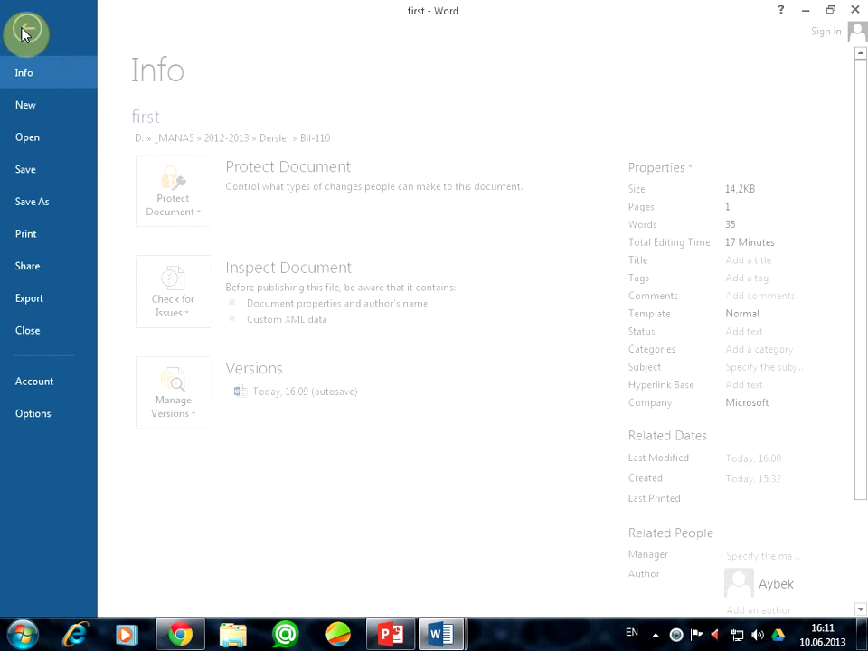
{"action": "left_click", "coordinate": [27, 235]}
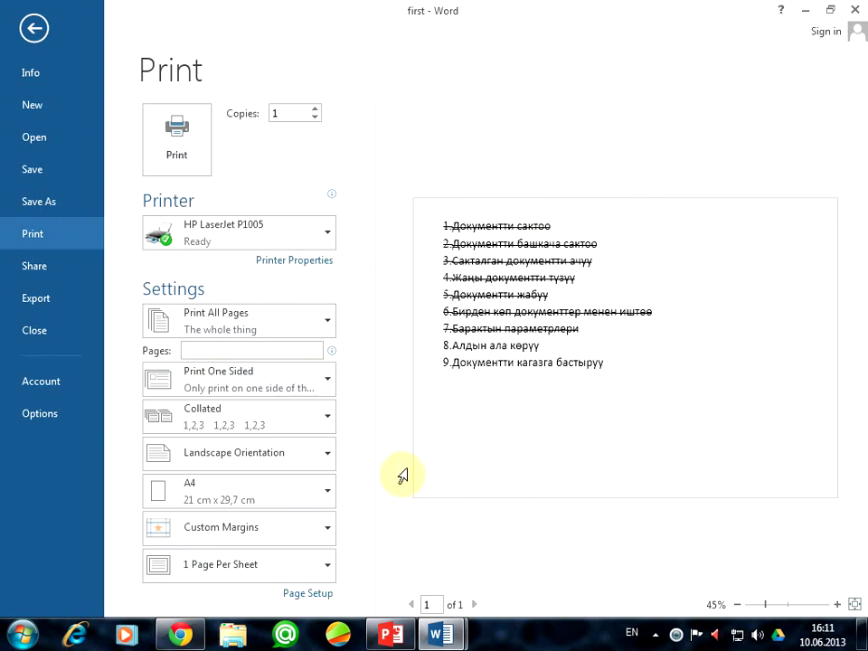
{"action": "left_click", "coordinate": [329, 454]}
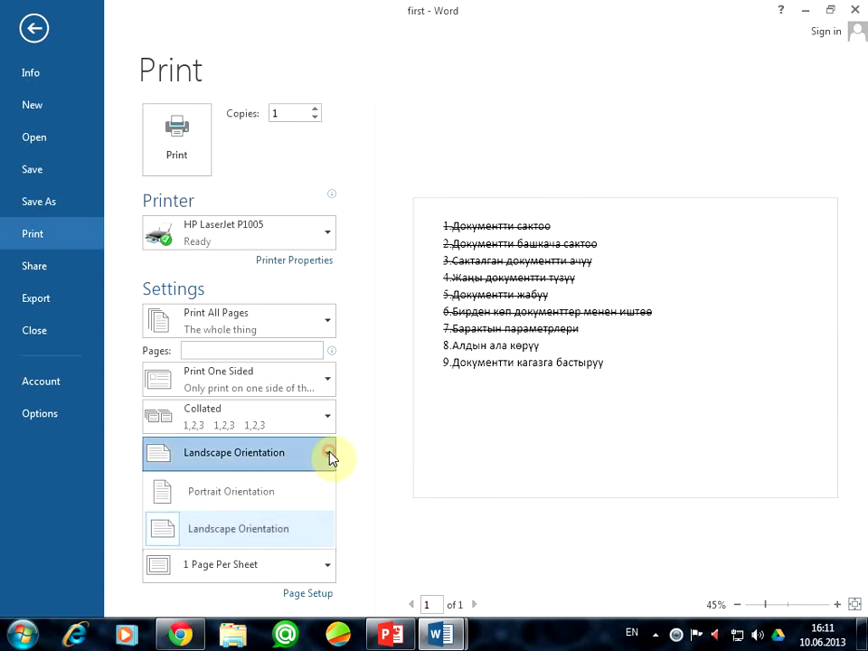
{"action": "left_click", "coordinate": [273, 492]}
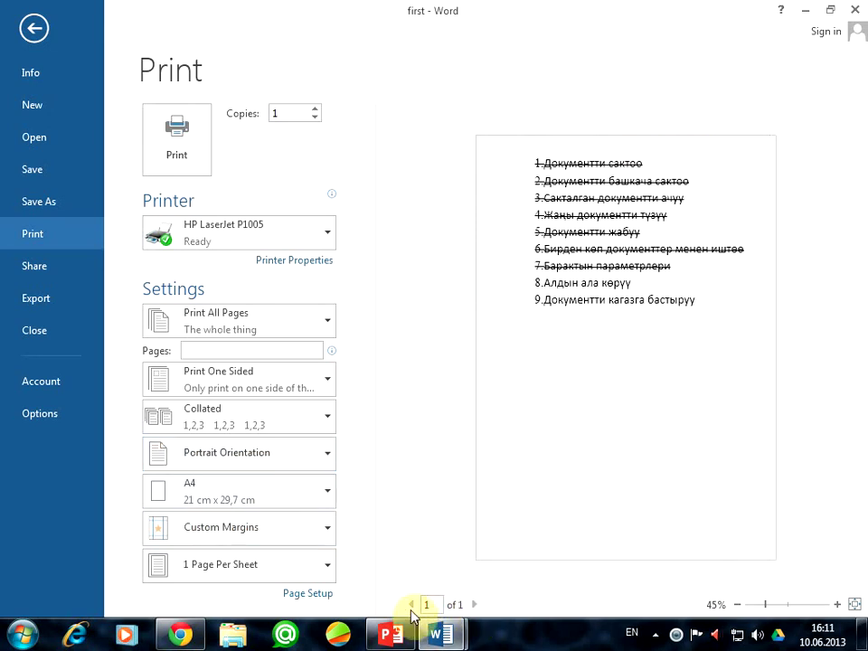
Step: Switch to the uchunchu document and go back to page 1 in its print preview
{"action": "mouse_move", "coordinate": [446, 632]}
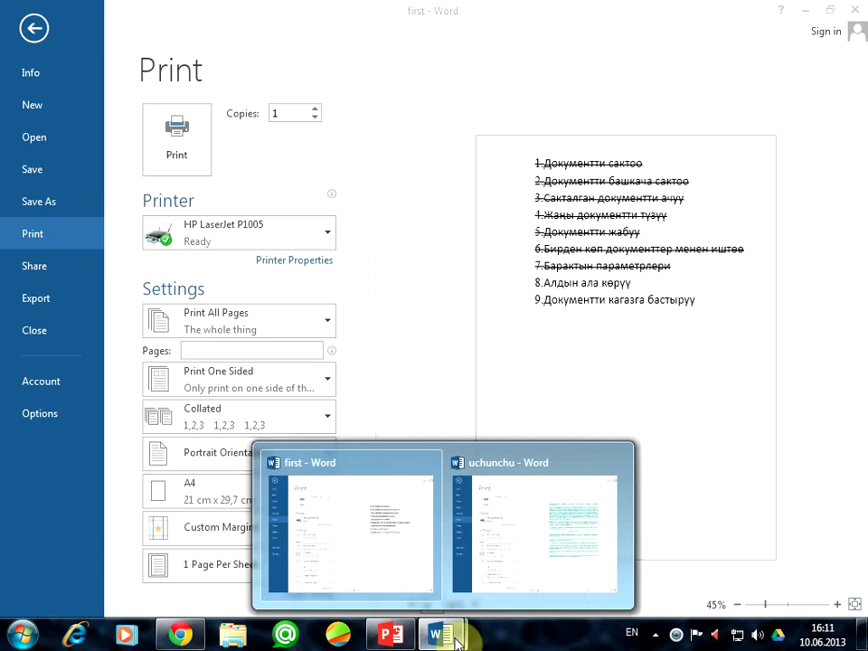
{"action": "left_click", "coordinate": [489, 575]}
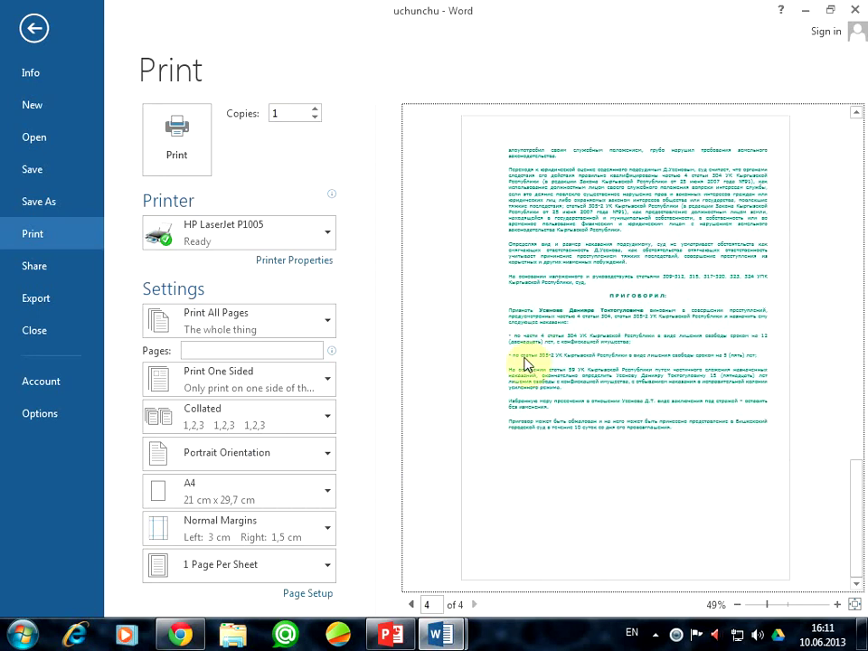
{"action": "left_click", "coordinate": [411, 605]}
{"action": "left_click", "coordinate": [411, 605]}
{"action": "left_click", "coordinate": [412, 605]}
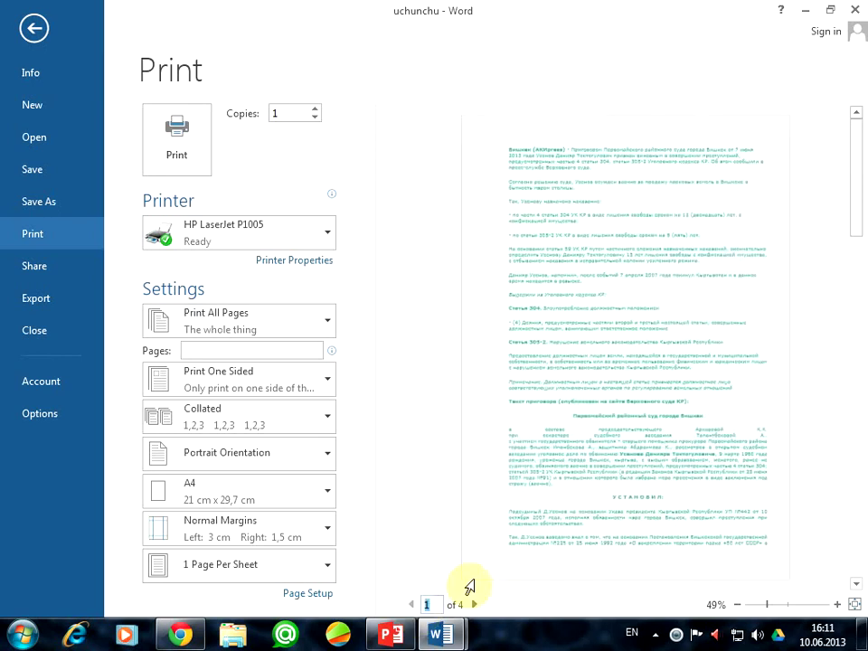
Step: Leave the print preview of uchunchu, look through the whole document to its end and return to the beginning
{"action": "left_click", "coordinate": [33, 33]}
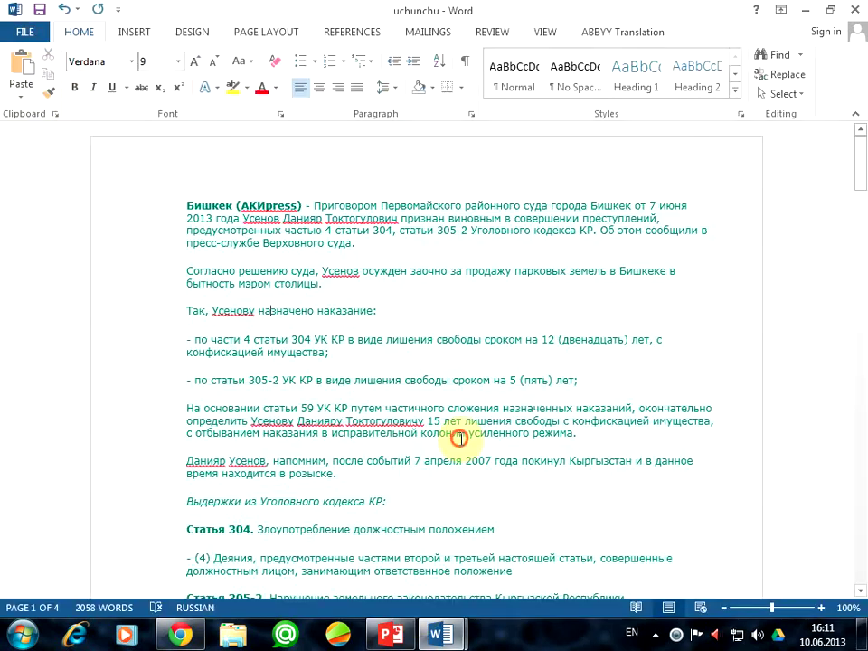
{"action": "scroll", "coordinate": [461, 439], "scroll_direction": "down", "scroll_amount": 6}
{"action": "scroll", "coordinate": [475, 470], "scroll_direction": "down", "scroll_amount": 15}
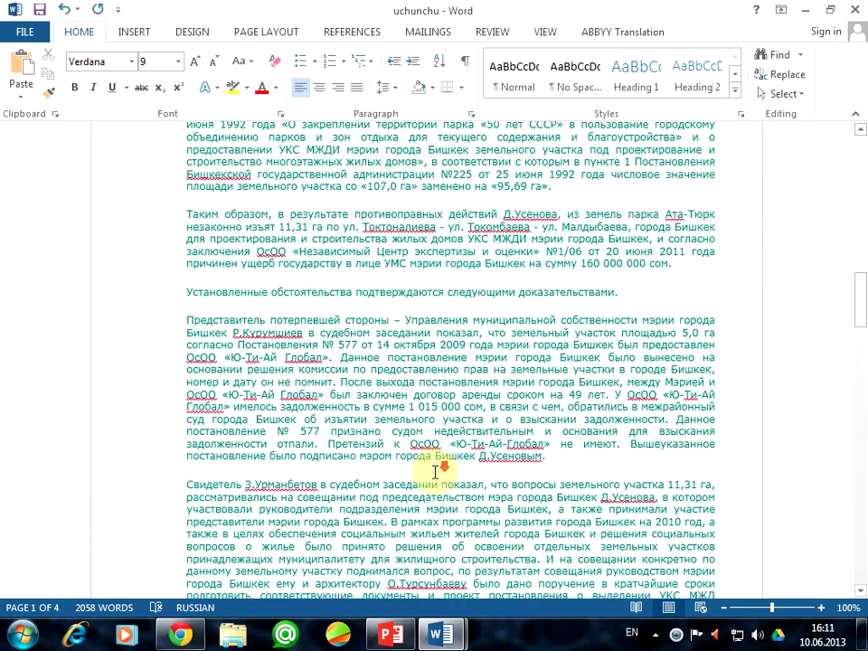
{"action": "scroll", "coordinate": [438, 497], "scroll_direction": "down", "scroll_amount": 20}
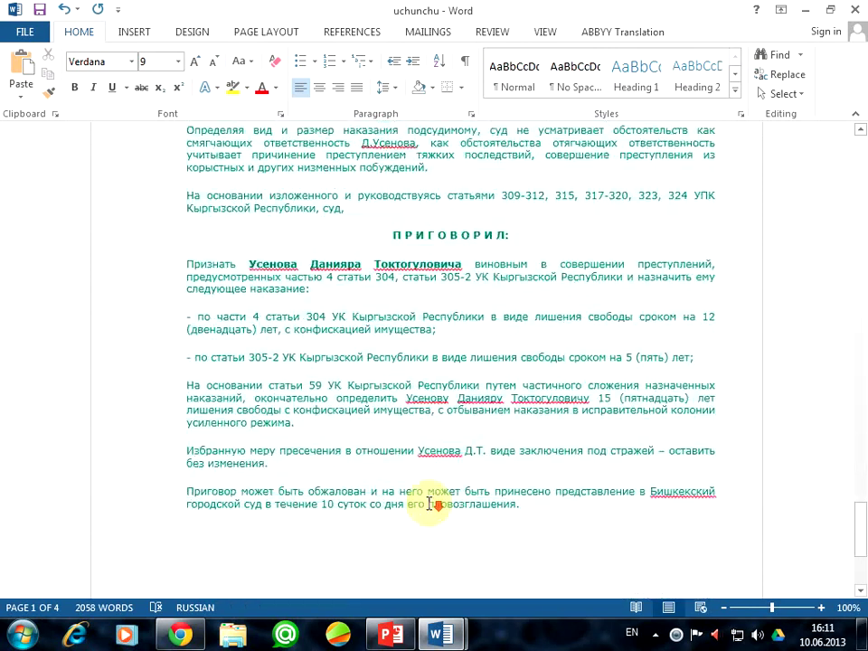
{"action": "left_click", "coordinate": [395, 386]}
{"action": "scroll", "coordinate": [395, 437], "scroll_direction": "up", "scroll_amount": 15}
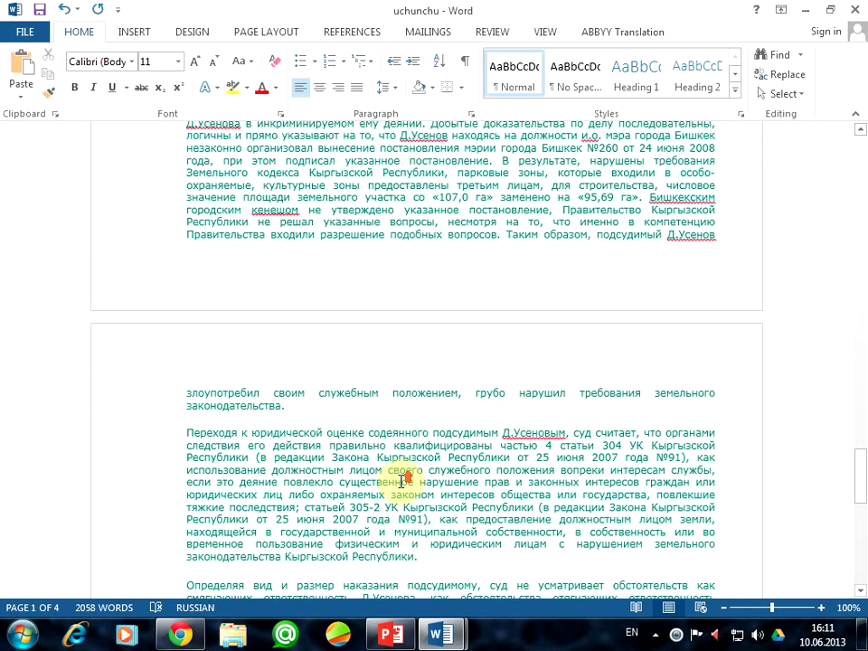
{"action": "scroll", "coordinate": [411, 486], "scroll_direction": "up", "scroll_amount": 20}
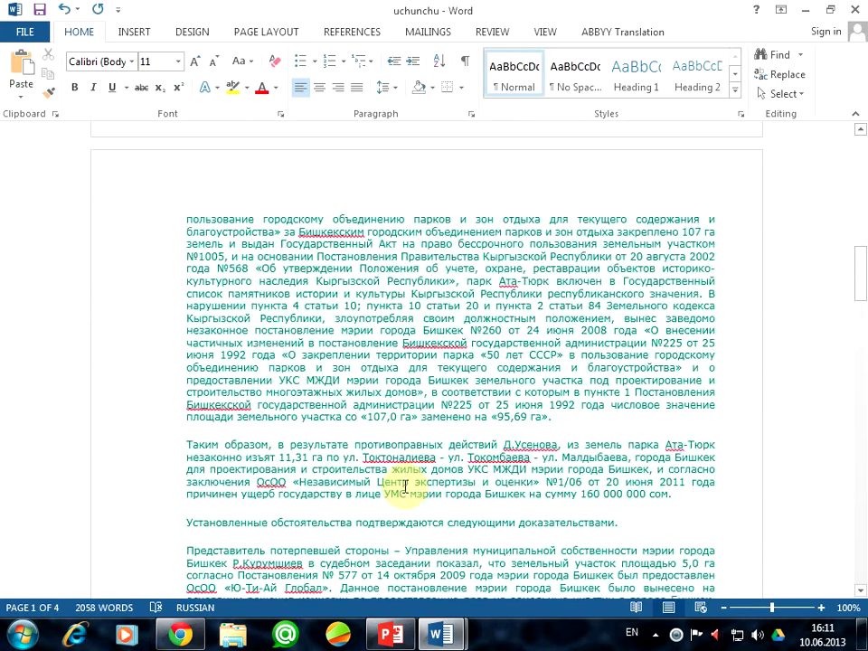
{"action": "scroll", "coordinate": [404, 493], "scroll_direction": "up", "scroll_amount": 6}
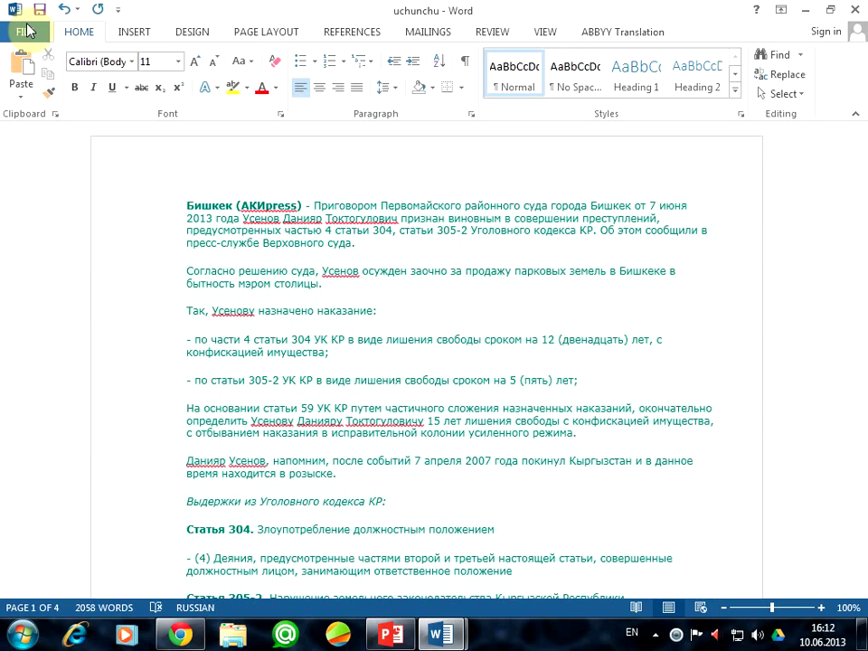
Step: Reopen the print preview of uchunchu and page through it from page 1 to page 4
{"action": "left_click", "coordinate": [28, 30]}
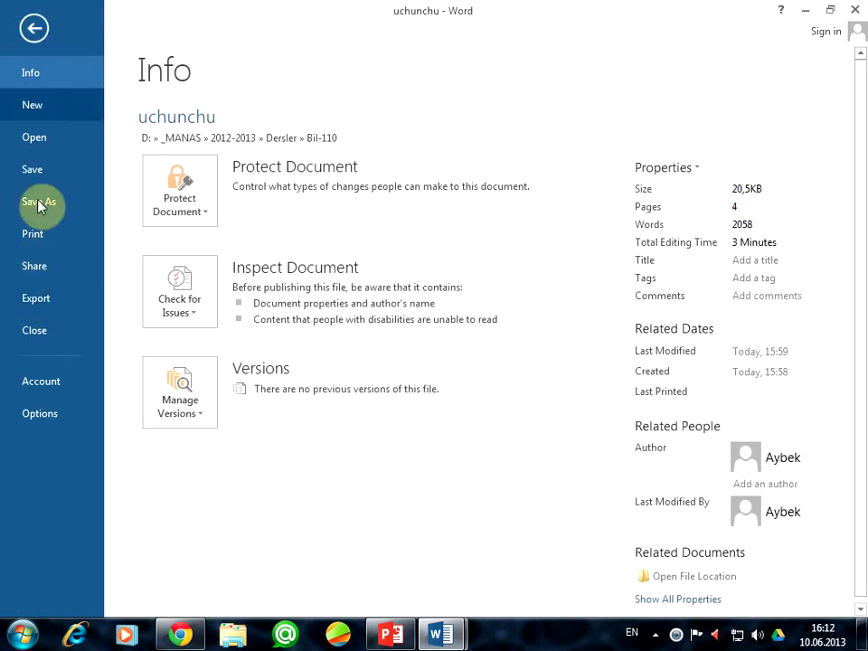
{"action": "left_click", "coordinate": [34, 235]}
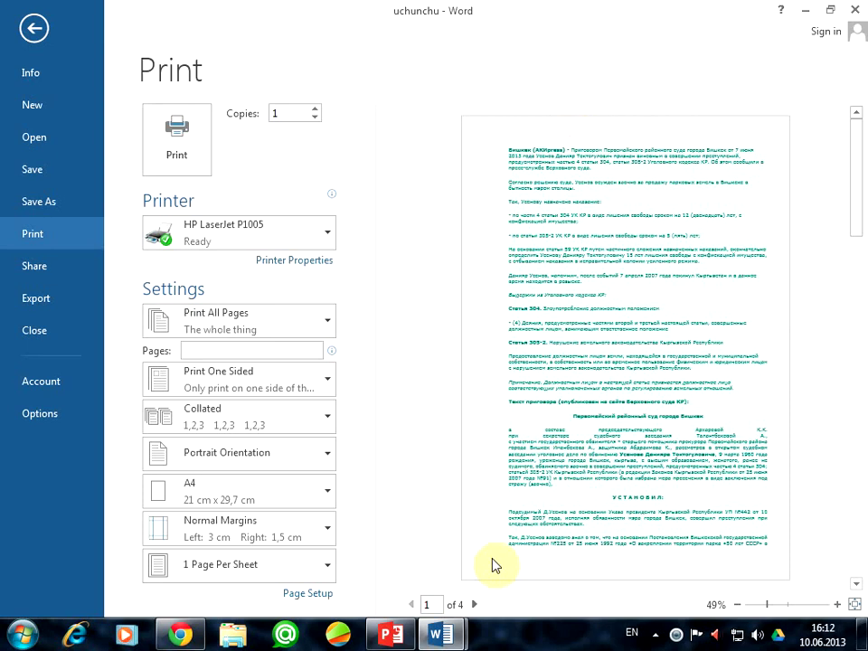
{"action": "left_click", "coordinate": [475, 604]}
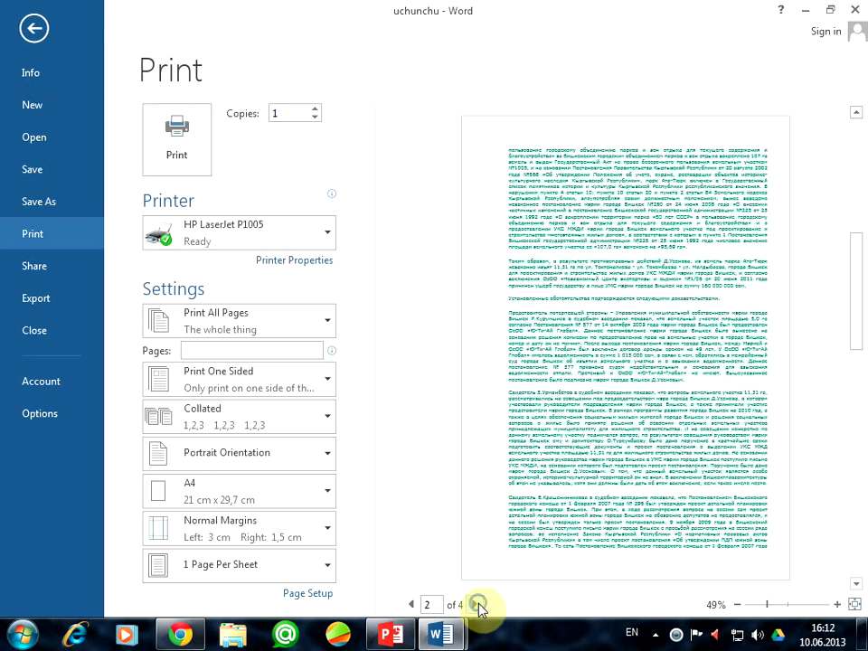
{"action": "left_click", "coordinate": [477, 605]}
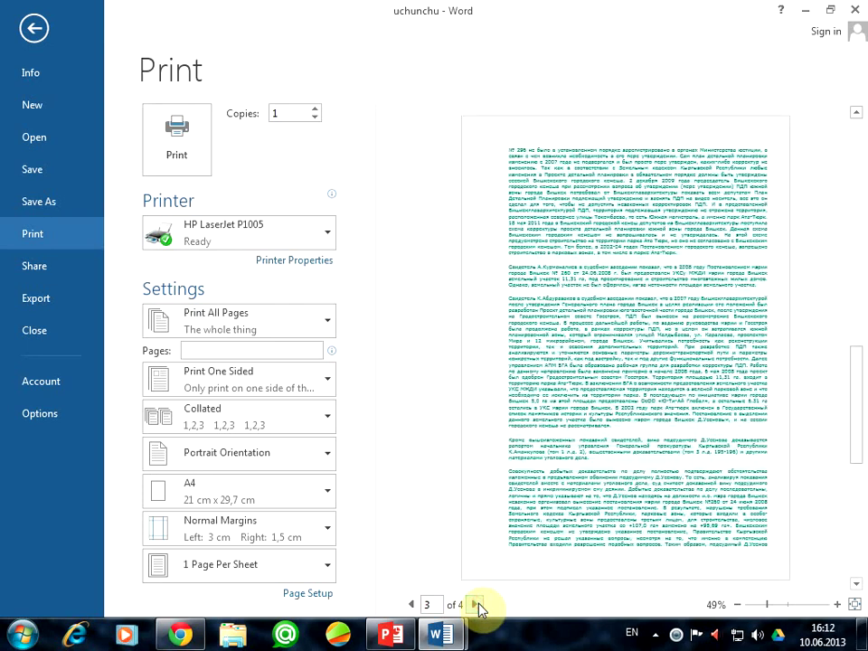
{"action": "left_click", "coordinate": [476, 605]}
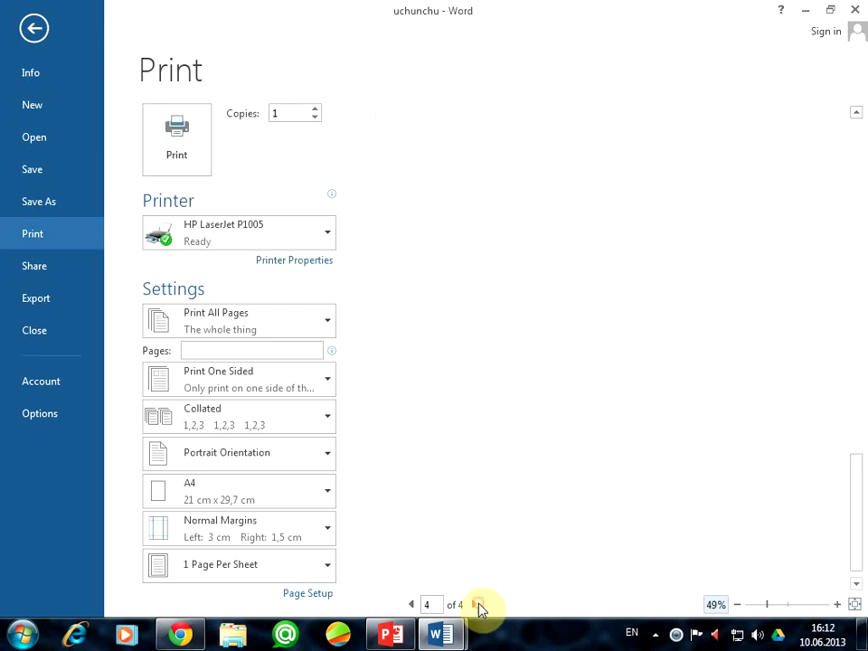
Step: Zoom the print preview in to 260%, and zoom it out to 17% to see all pages together
{"action": "left_click", "coordinate": [836, 605]}
{"action": "left_click", "coordinate": [837, 605]}
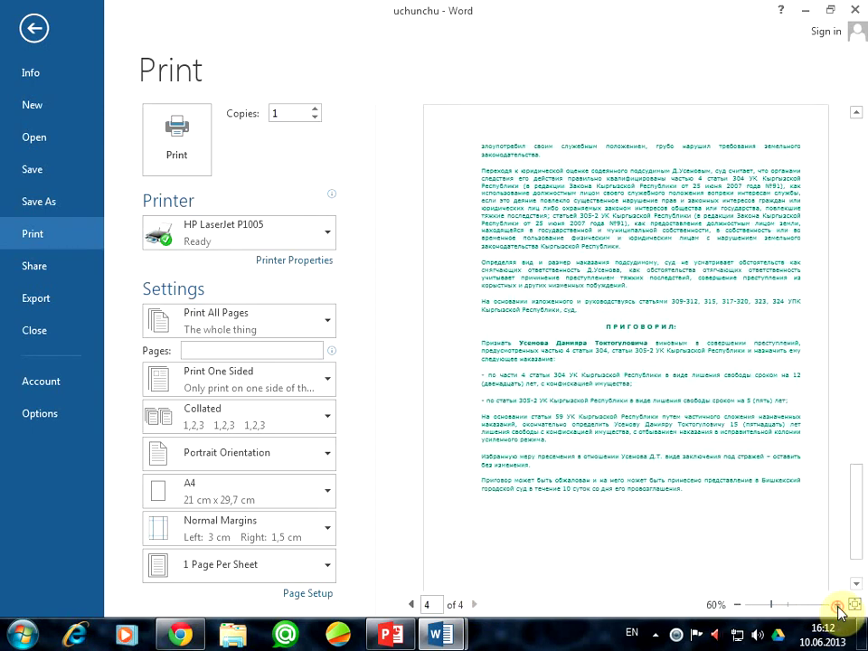
{"action": "left_click", "coordinate": [837, 605]}
{"action": "left_click", "coordinate": [837, 605]}
{"action": "left_click", "coordinate": [837, 605]}
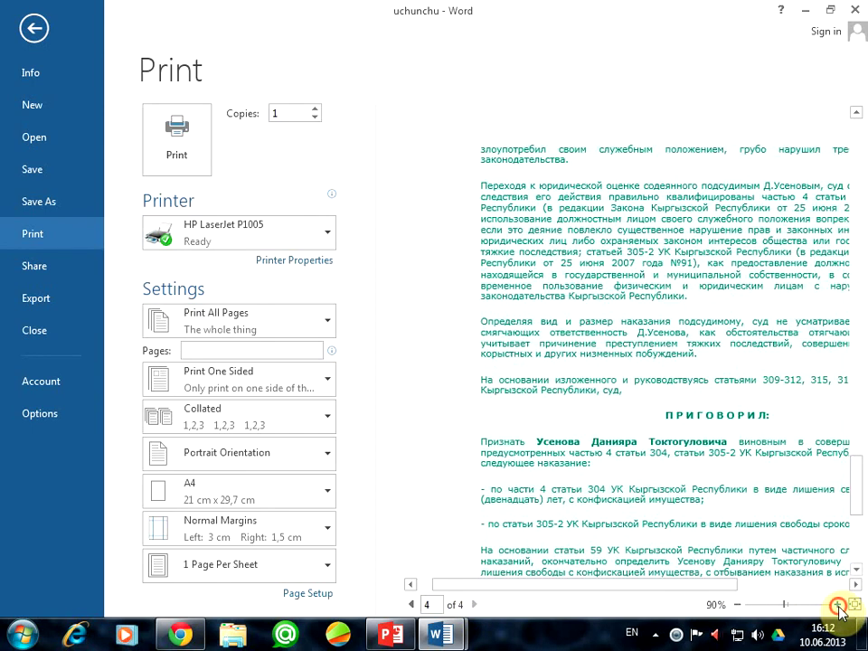
{"action": "left_click", "coordinate": [838, 605]}
{"action": "left_click", "coordinate": [838, 605]}
{"action": "left_click", "coordinate": [837, 605]}
{"action": "left_click", "coordinate": [837, 605]}
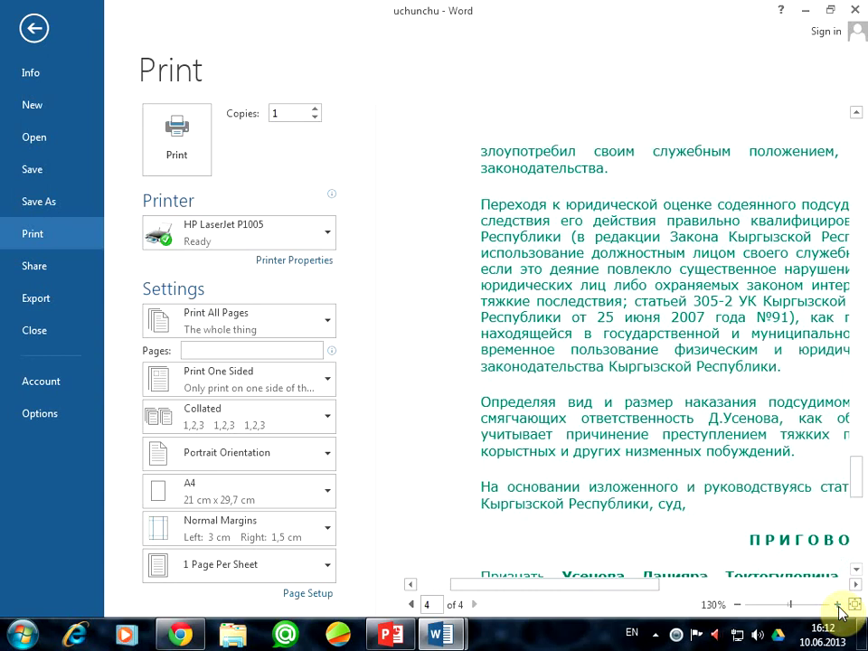
{"action": "left_click", "coordinate": [838, 605]}
{"action": "left_click", "coordinate": [837, 605]}
{"action": "left_click", "coordinate": [837, 605]}
{"action": "left_click", "coordinate": [837, 605]}
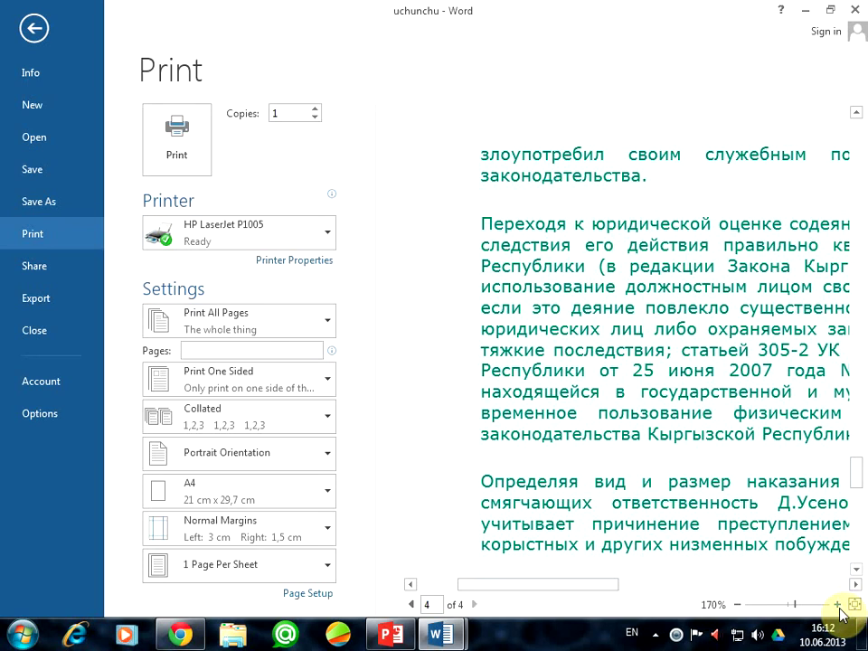
{"action": "left_click", "coordinate": [838, 605]}
{"action": "left_click", "coordinate": [837, 605]}
{"action": "left_click", "coordinate": [837, 605]}
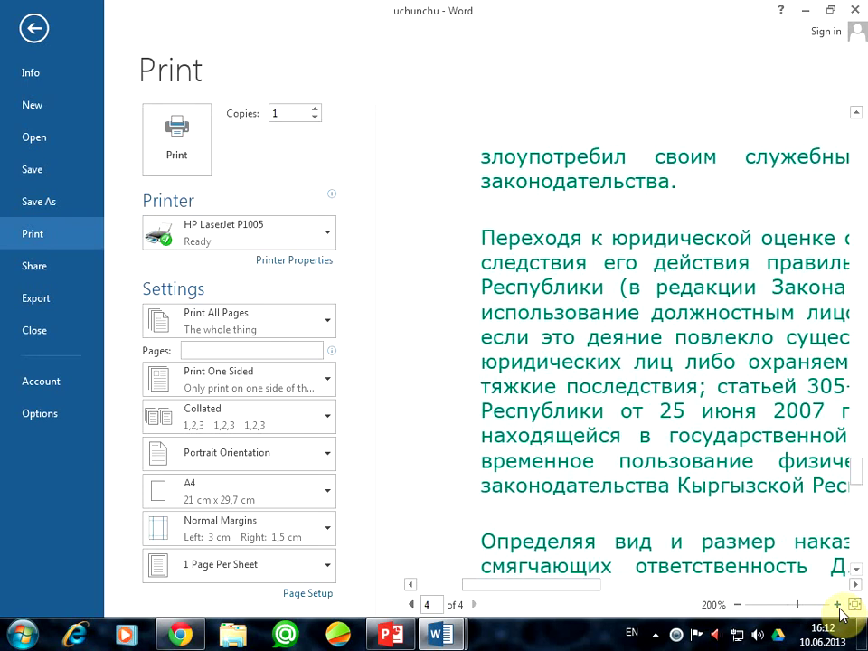
{"action": "left_click", "coordinate": [838, 605]}
{"action": "left_click", "coordinate": [837, 605]}
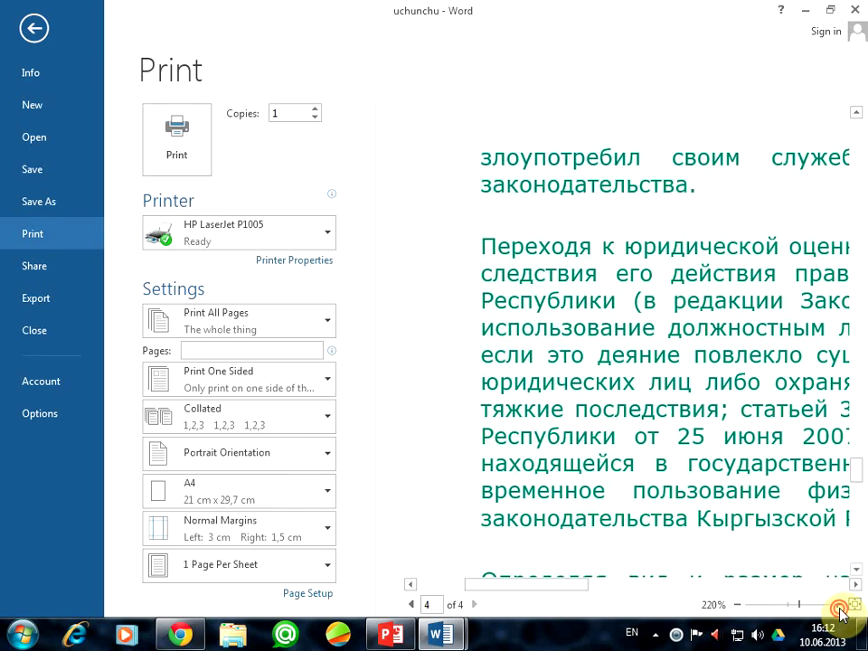
{"action": "left_click", "coordinate": [838, 605]}
{"action": "left_click", "coordinate": [837, 605]}
{"action": "left_click", "coordinate": [837, 605]}
{"action": "left_click", "coordinate": [837, 605]}
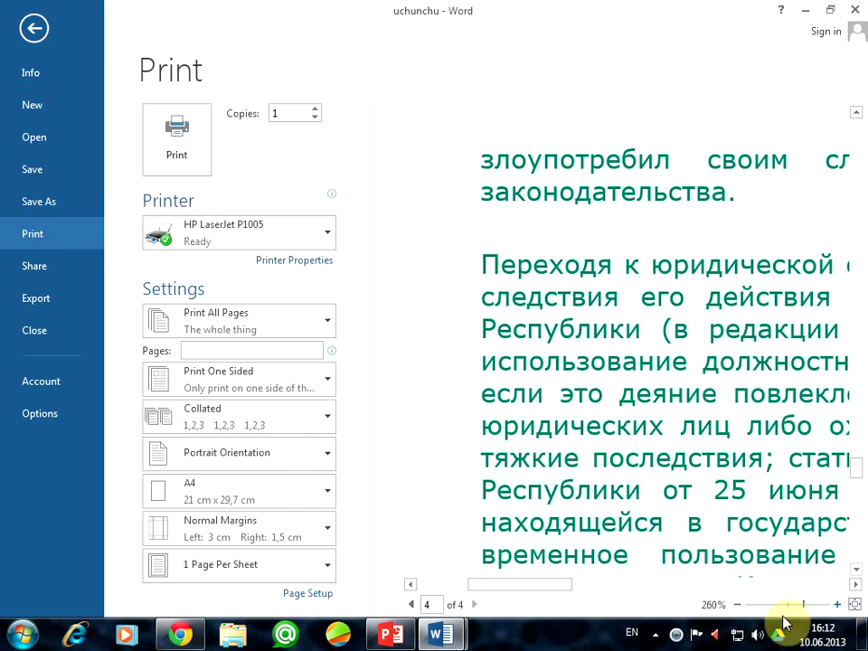
{"action": "left_click_drag", "start_coordinate": [801, 609], "coordinate": [756, 607]}
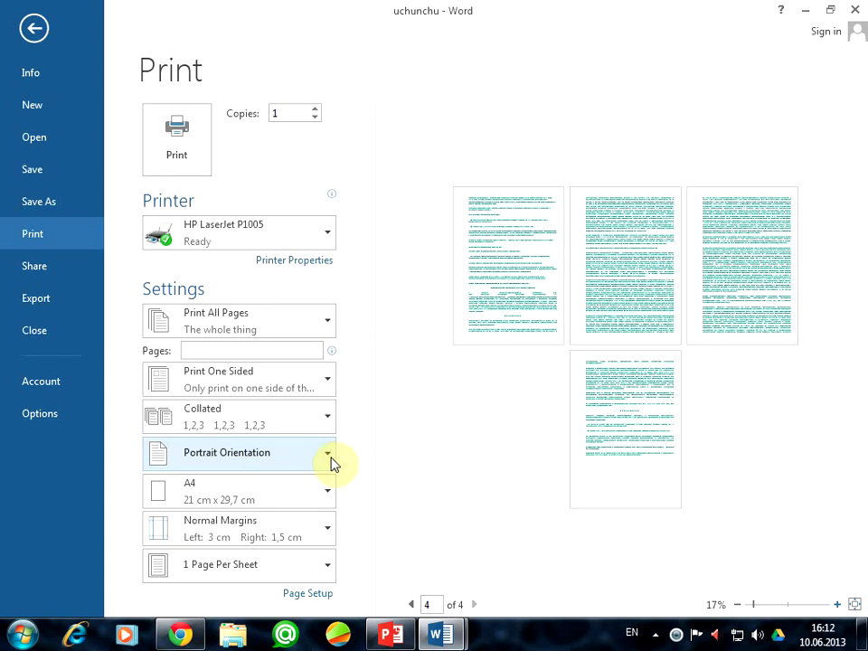
{"action": "mouse_move", "coordinate": [440, 634]}
{"action": "left_click", "coordinate": [390, 567]}
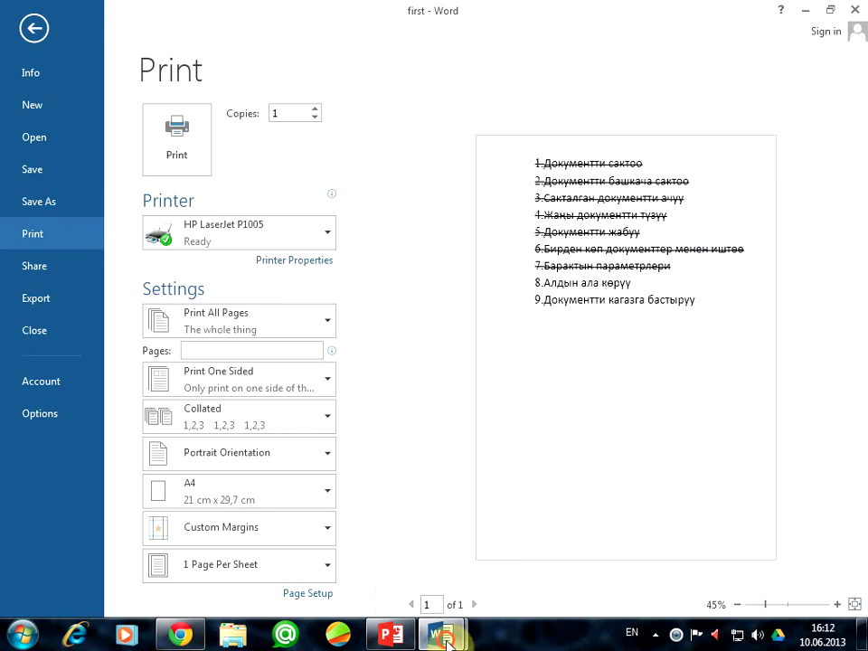
{"action": "mouse_move", "coordinate": [448, 644]}
{"action": "left_click", "coordinate": [519, 546]}
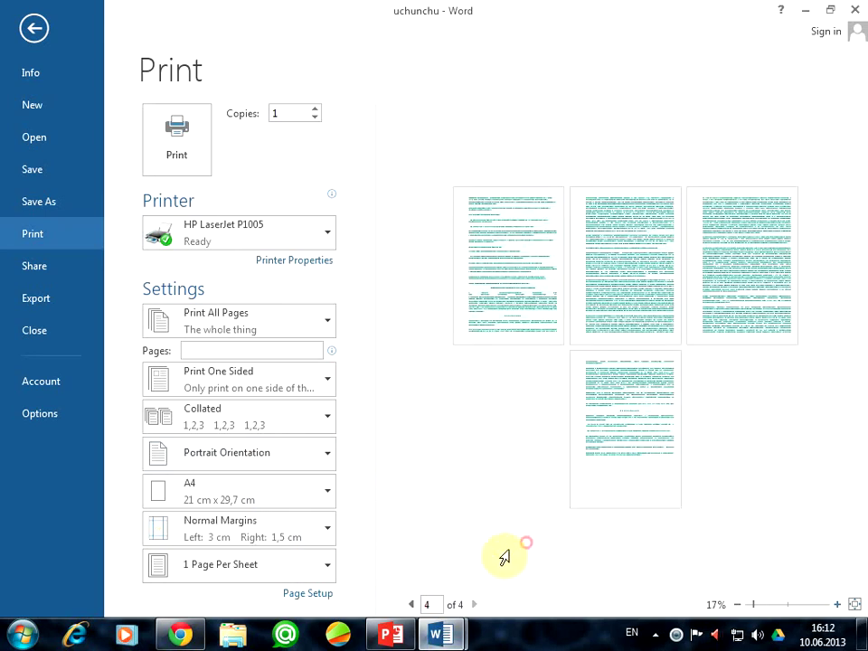
Step: Switch the print orientation of uchunchu to Landscape, back to Portrait for comparison, and finally to Landscape
{"action": "left_click", "coordinate": [328, 456]}
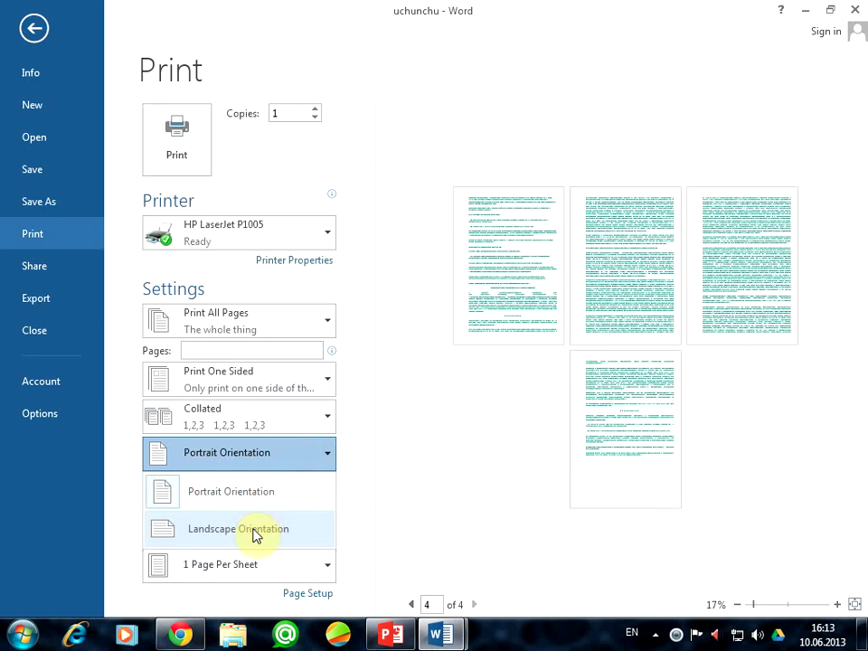
{"action": "left_click", "coordinate": [255, 534]}
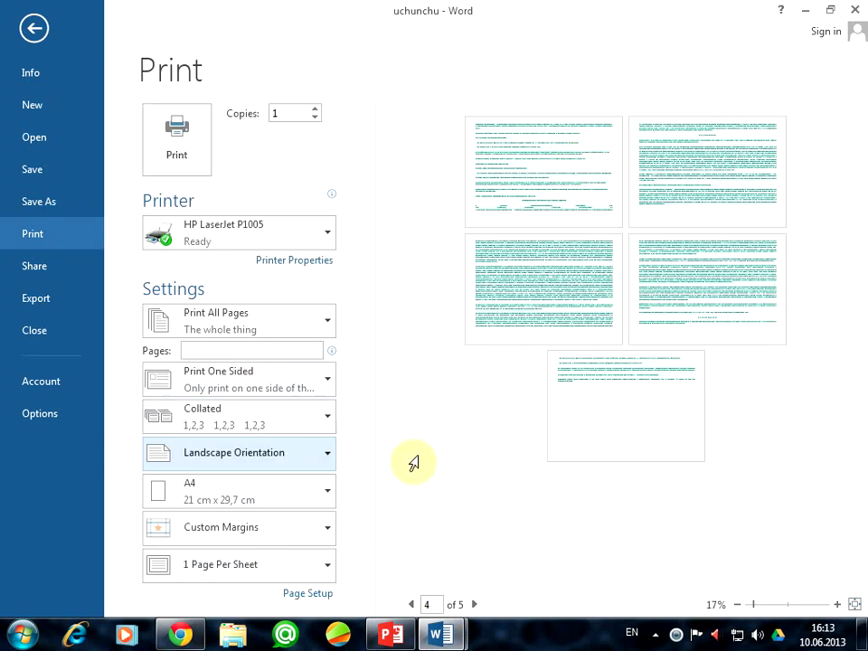
{"action": "left_click", "coordinate": [327, 456]}
{"action": "left_click", "coordinate": [246, 492]}
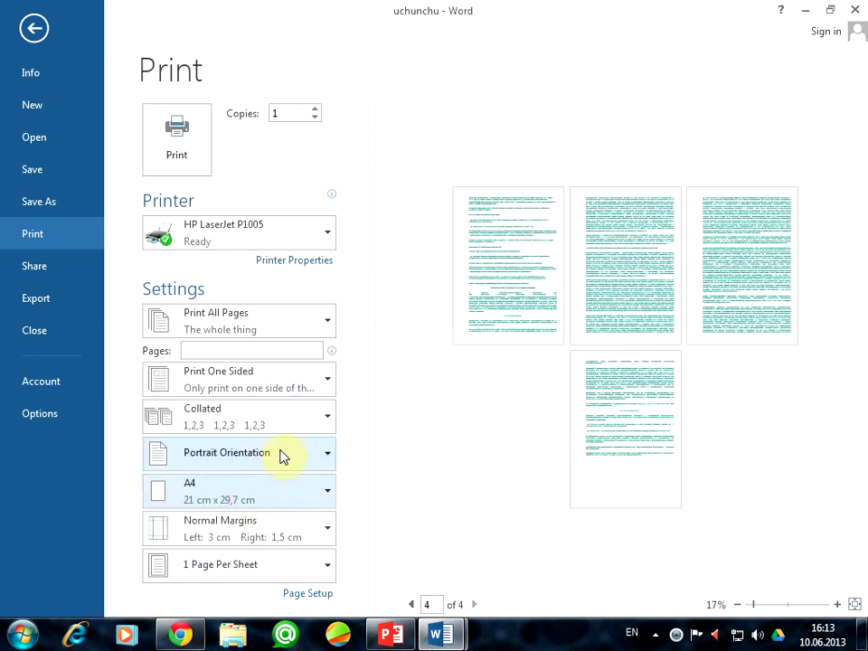
{"action": "left_click", "coordinate": [326, 454]}
{"action": "left_click", "coordinate": [290, 529]}
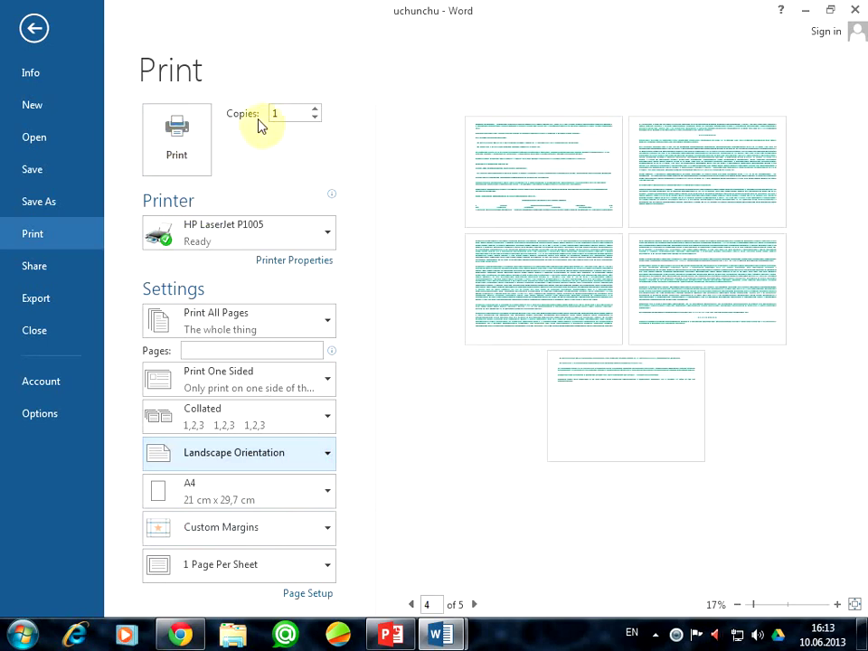
Step: Raise the number of print copies of uchunchu to 2 and return it to 1
{"action": "left_click", "coordinate": [315, 109]}
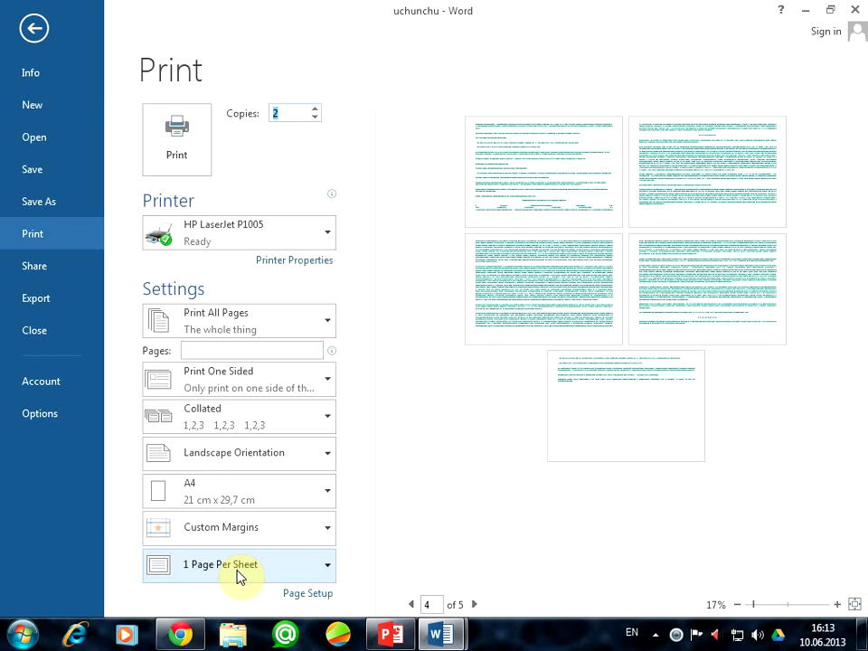
{"action": "left_click", "coordinate": [315, 117]}
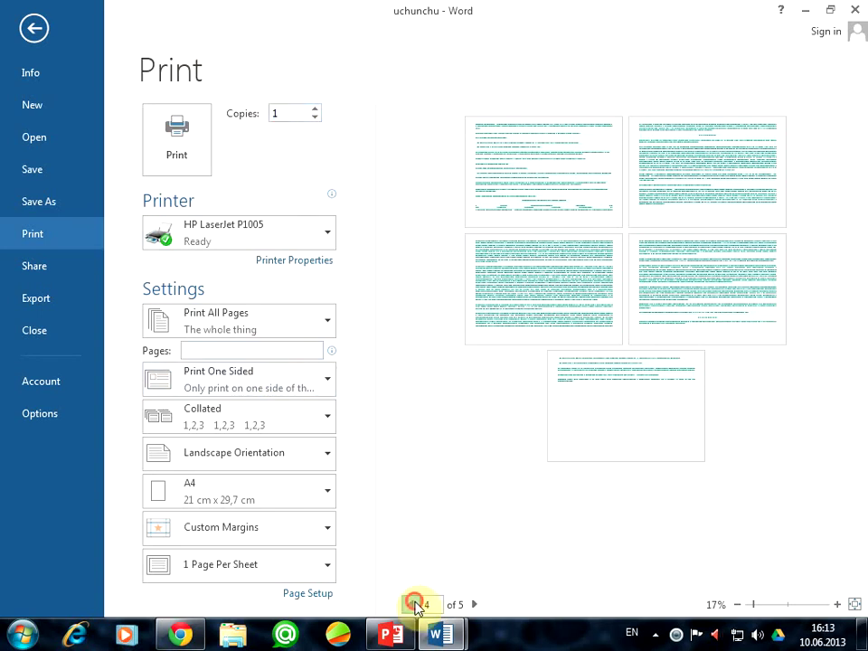
Step: Examine the landscape pages in the print preview, zooming in to 380%, returning to page 1 and zooming out to 55%
{"action": "left_click", "coordinate": [540, 310]}
{"action": "left_click", "coordinate": [546, 163]}
{"action": "left_click", "coordinate": [683, 171]}
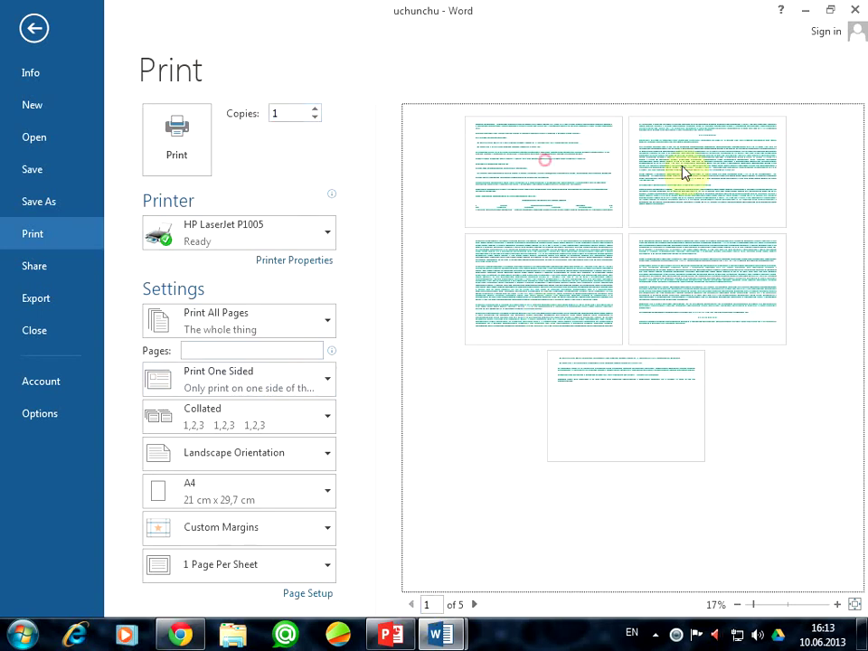
{"action": "left_click", "coordinate": [817, 604]}
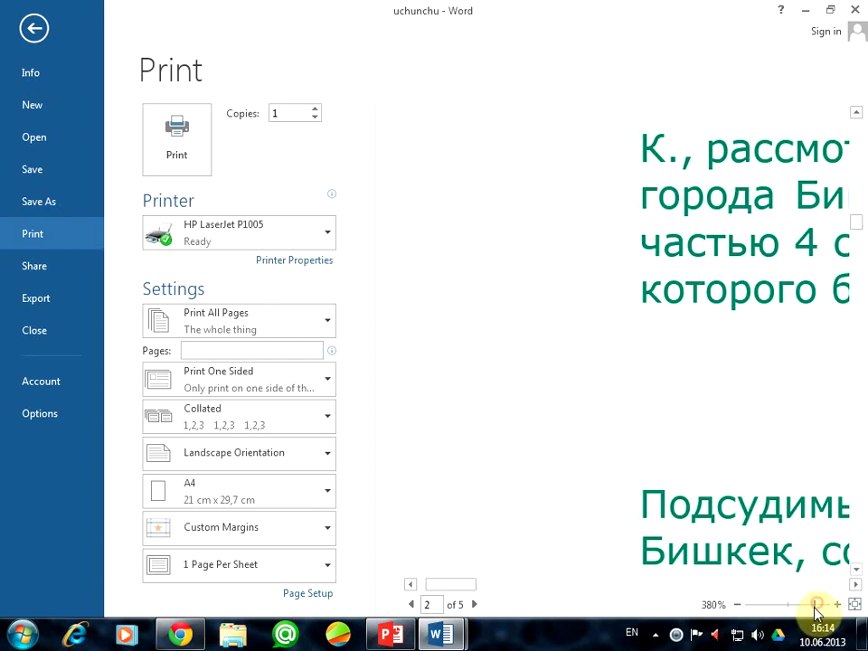
{"action": "left_click_drag", "start_coordinate": [818, 604], "coordinate": [778, 604]}
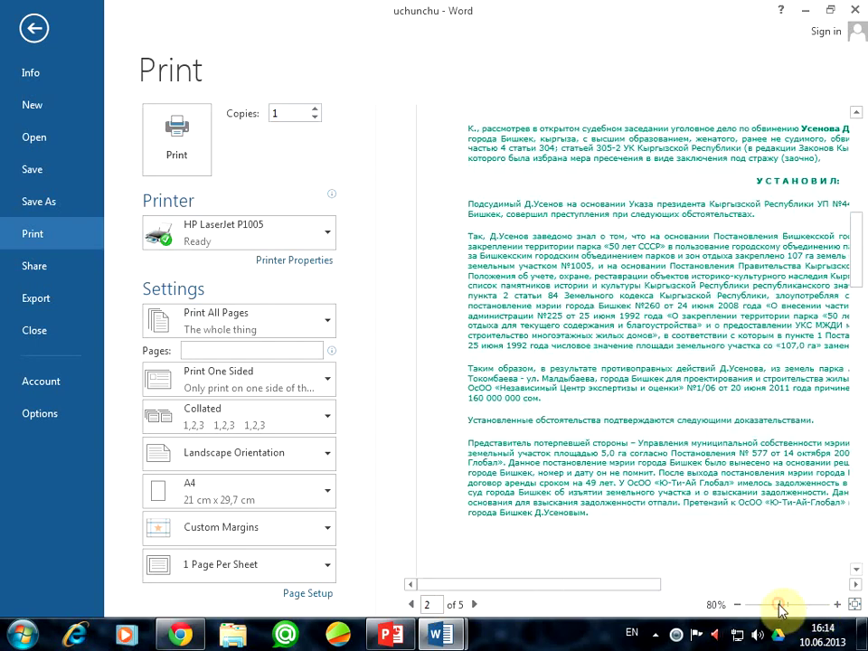
{"action": "left_click", "coordinate": [411, 604]}
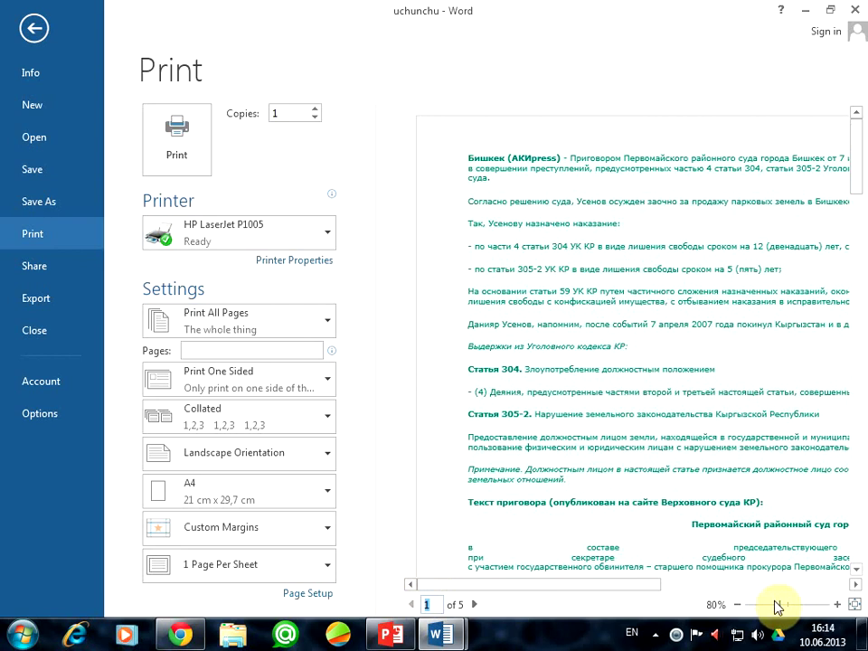
{"action": "left_click", "coordinate": [773, 605]}
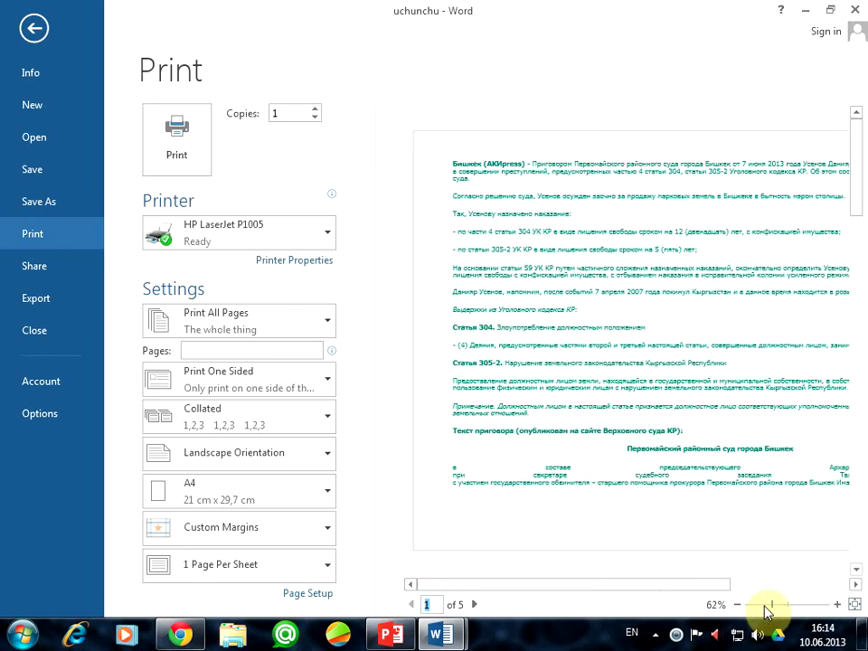
{"action": "left_click", "coordinate": [765, 605]}
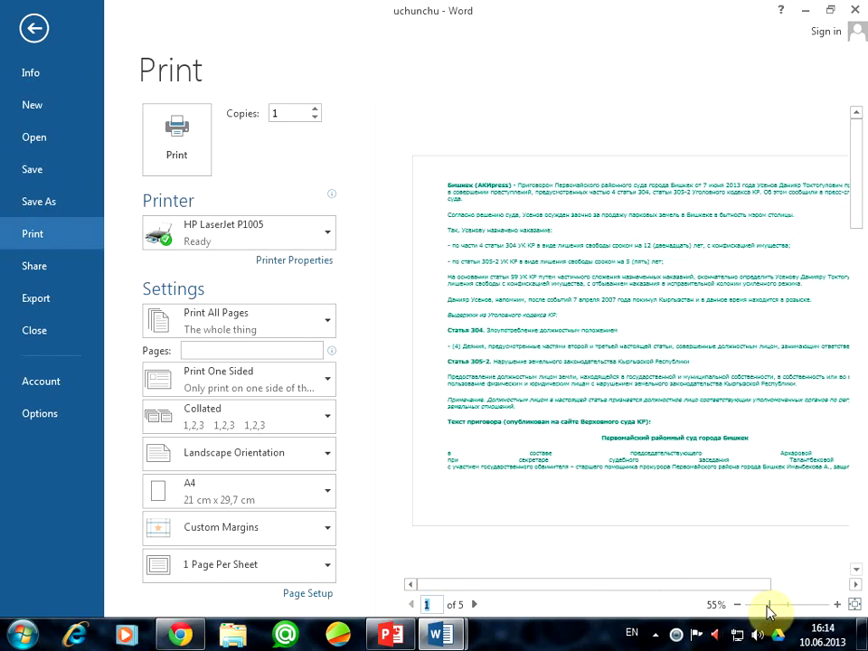
Step: Set the print orientation of uchunchu to Portrait and zoom the preview out to 42%
{"action": "left_click", "coordinate": [257, 459]}
{"action": "left_click", "coordinate": [231, 491]}
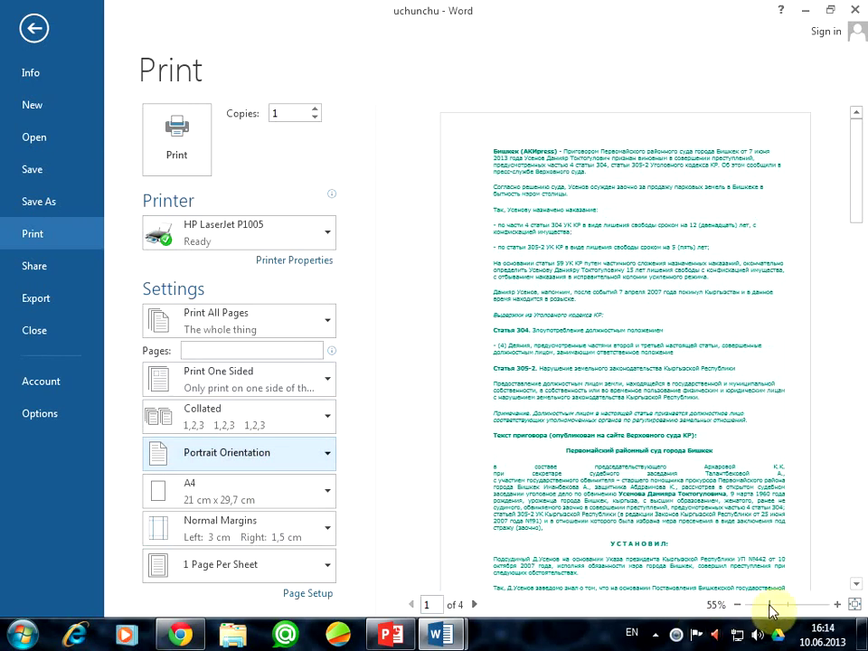
{"action": "left_click_drag", "start_coordinate": [768, 606], "coordinate": [753, 606]}
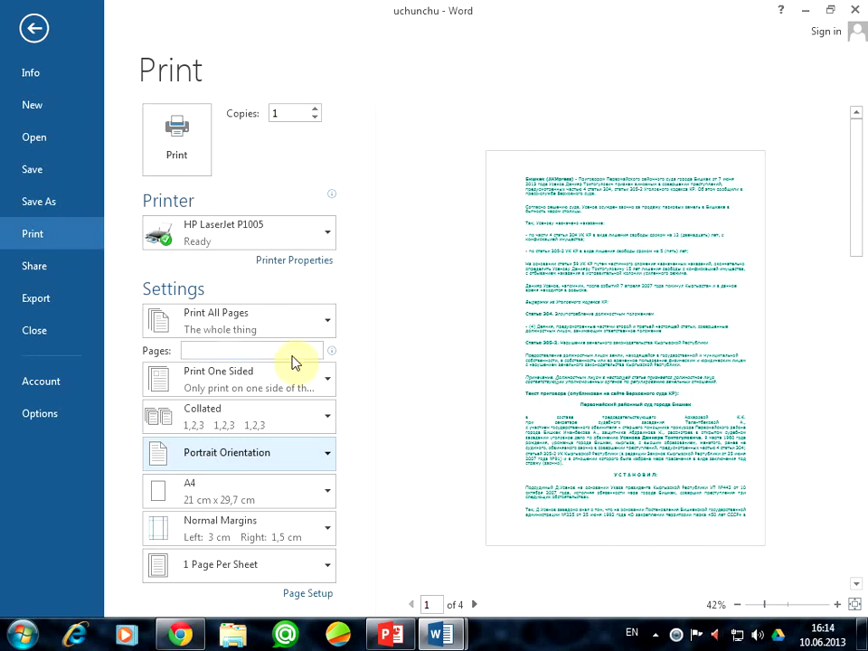
Step: Enter the custom print range 2-4 for uchunchu, clear it, and set the pages to print to 1,3-4
{"action": "left_click", "coordinate": [234, 352]}
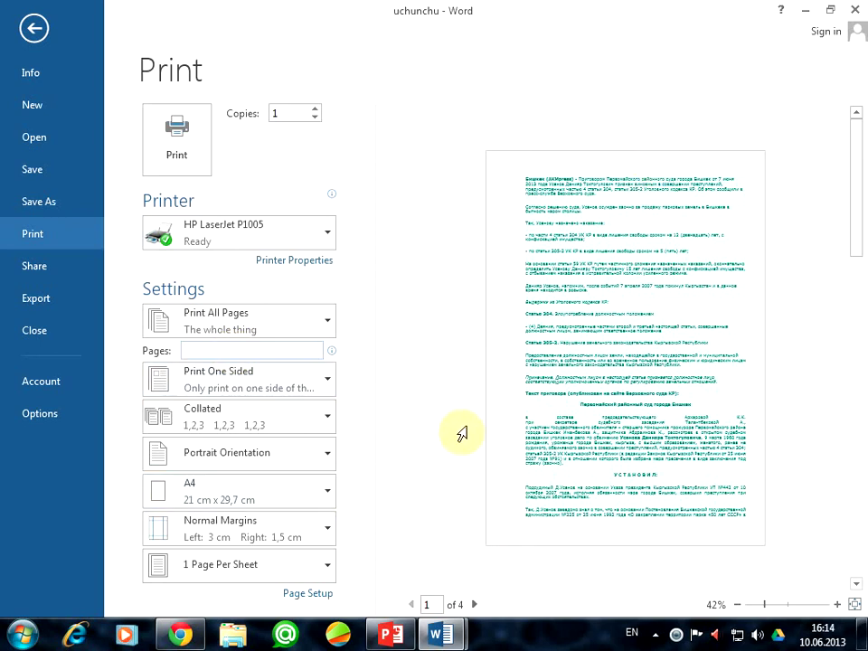
{"action": "type", "text": "2"}
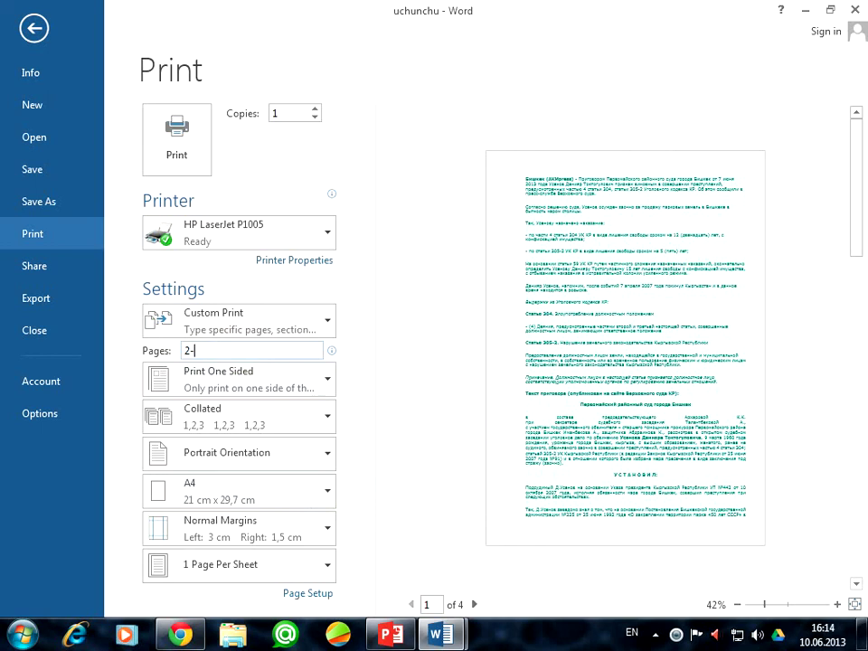
{"action": "type", "text": "-4"}
{"action": "key", "text": "BackSpace"}
{"action": "key", "text": "BackSpace"}
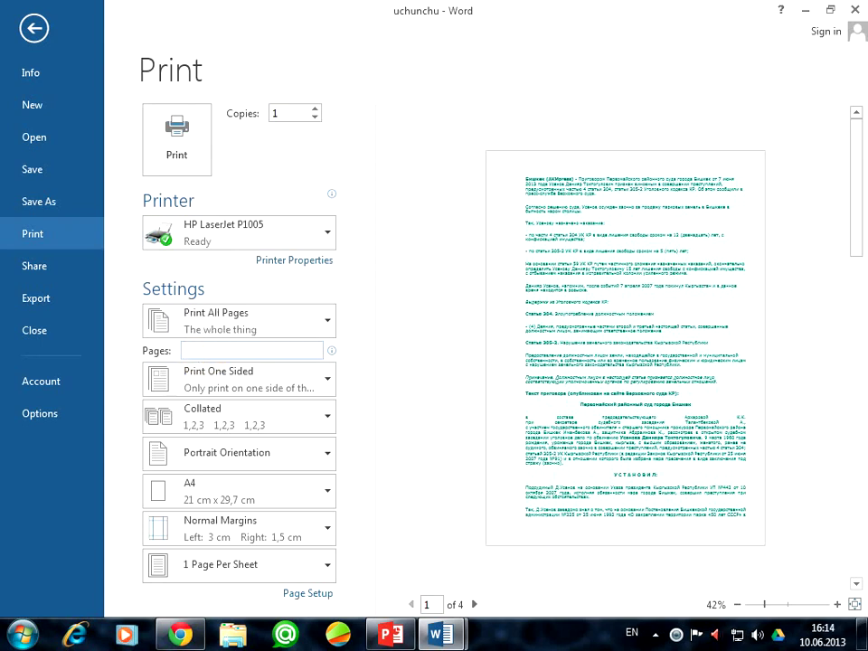
{"action": "type", "text": "1,3-4"}
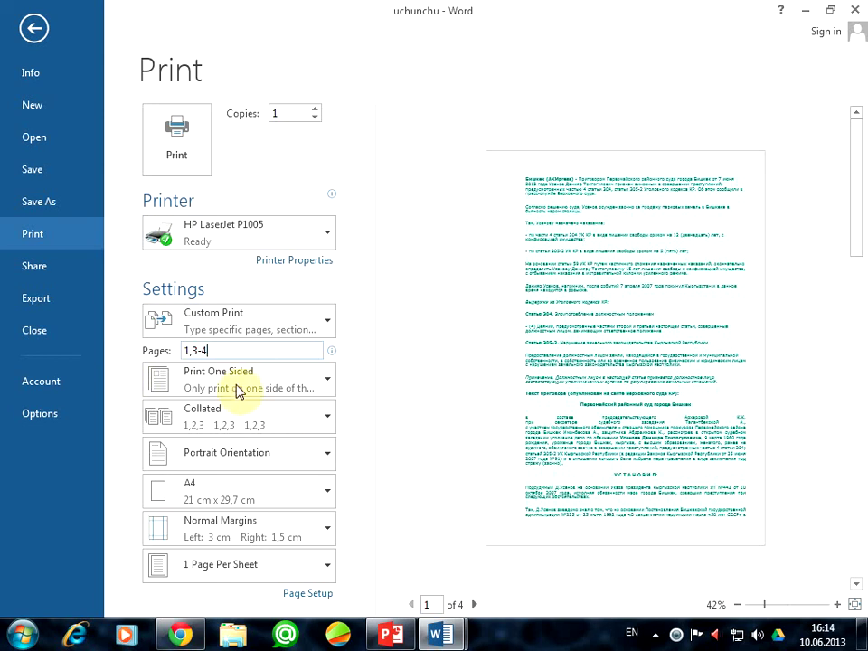
{"action": "left_click", "coordinate": [199, 350]}
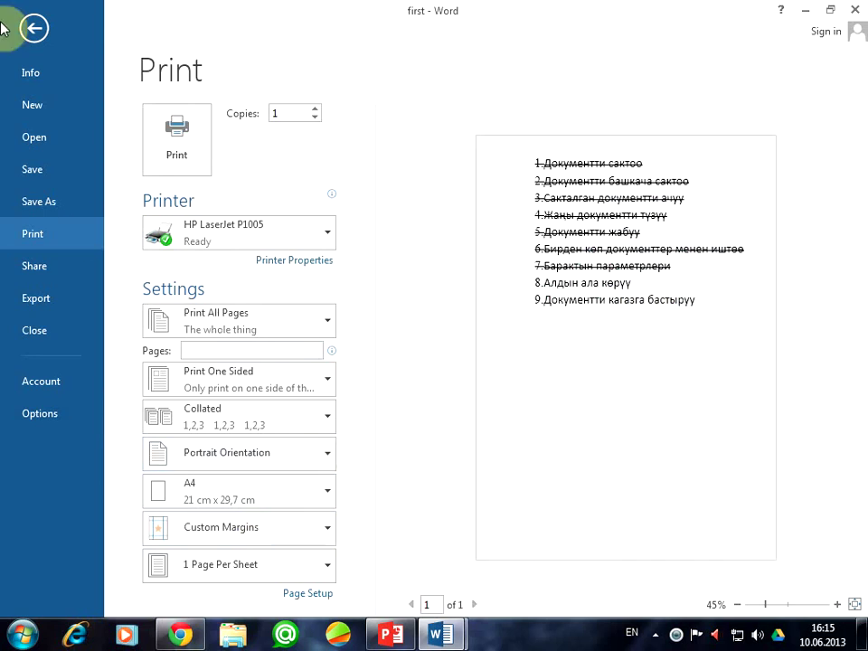
Step: Leave the print preview of first and strike through list items 8 "Алдын ала көрүү" and 9 "Документти кагазга бастыруу"
{"action": "left_click", "coordinate": [34, 32]}
{"action": "left_click_drag", "start_coordinate": [452, 489], "coordinate": [170, 505]}
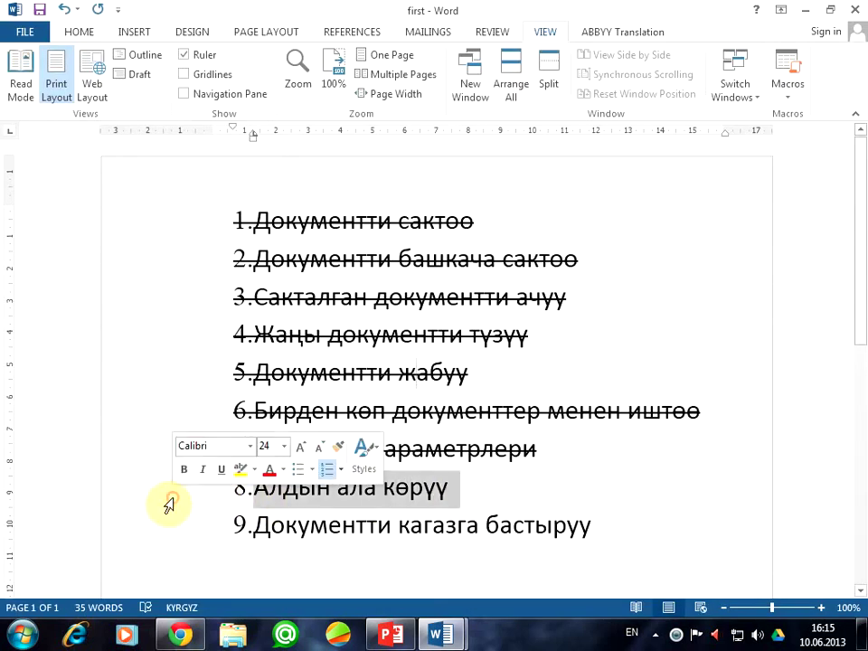
{"action": "left_click", "coordinate": [73, 34]}
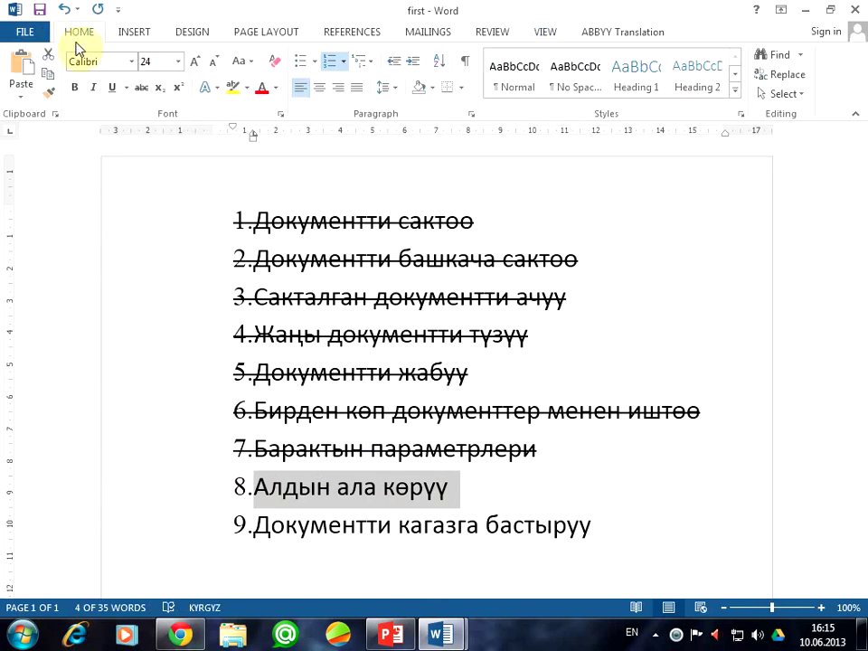
{"action": "left_click", "coordinate": [142, 88]}
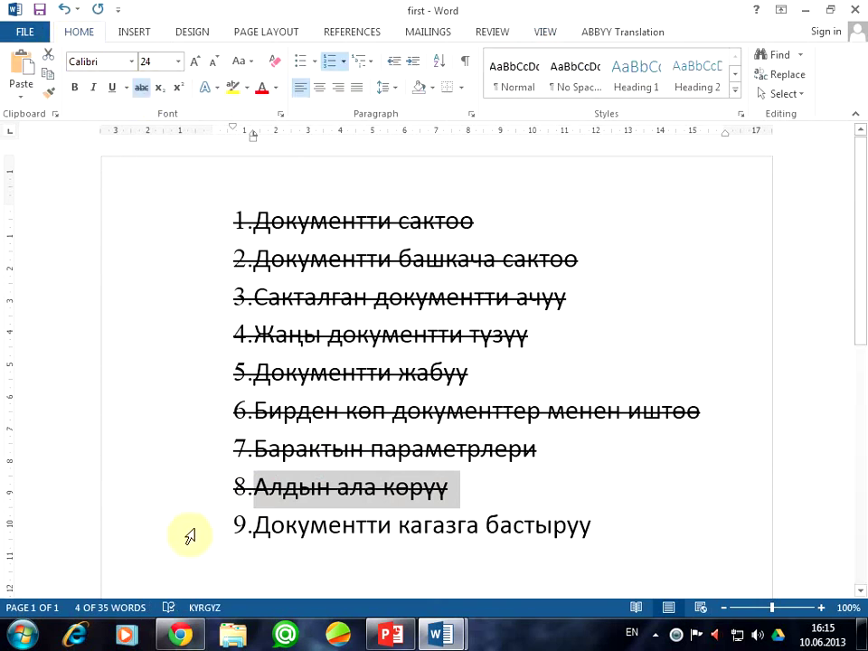
{"action": "left_click", "coordinate": [188, 534]}
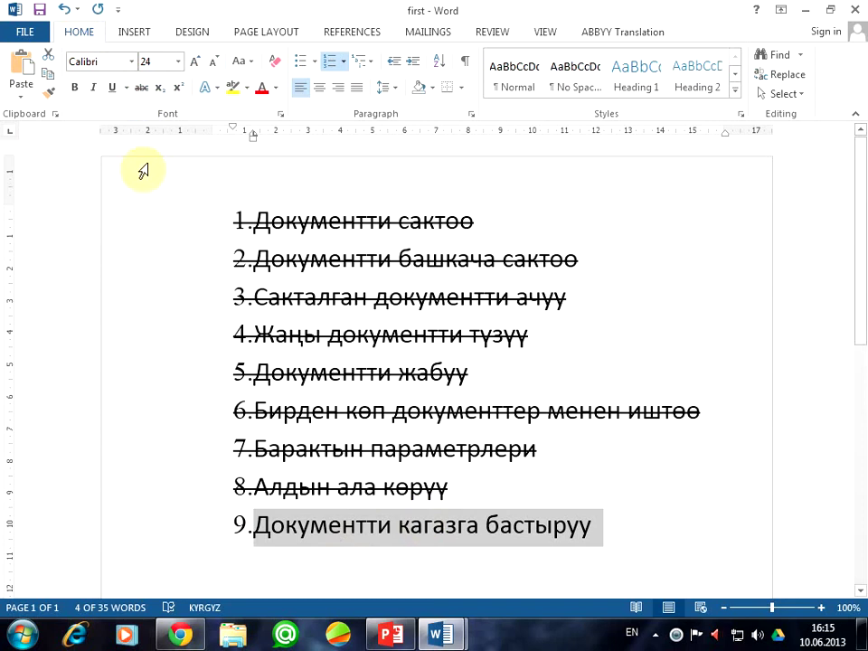
{"action": "left_click", "coordinate": [410, 490]}
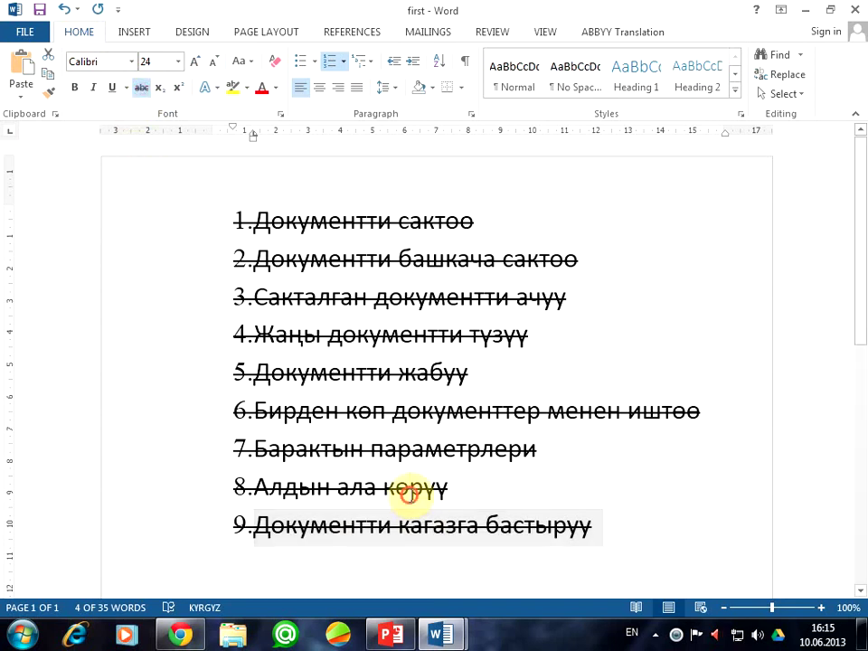